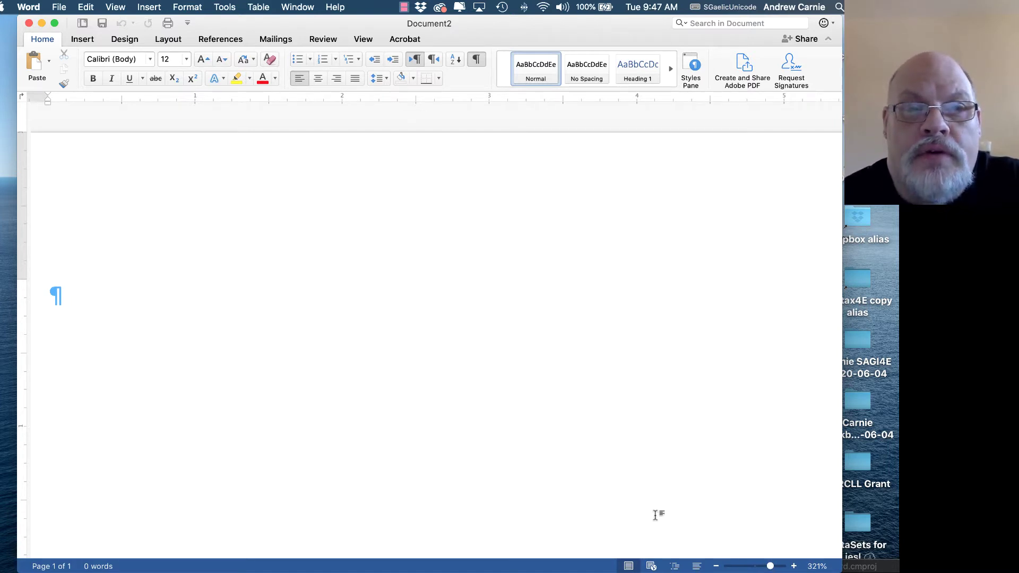
Turn off 'To grid in Print Layout View' in Word's Edit grid options and close Preferences
left_click(29, 7)
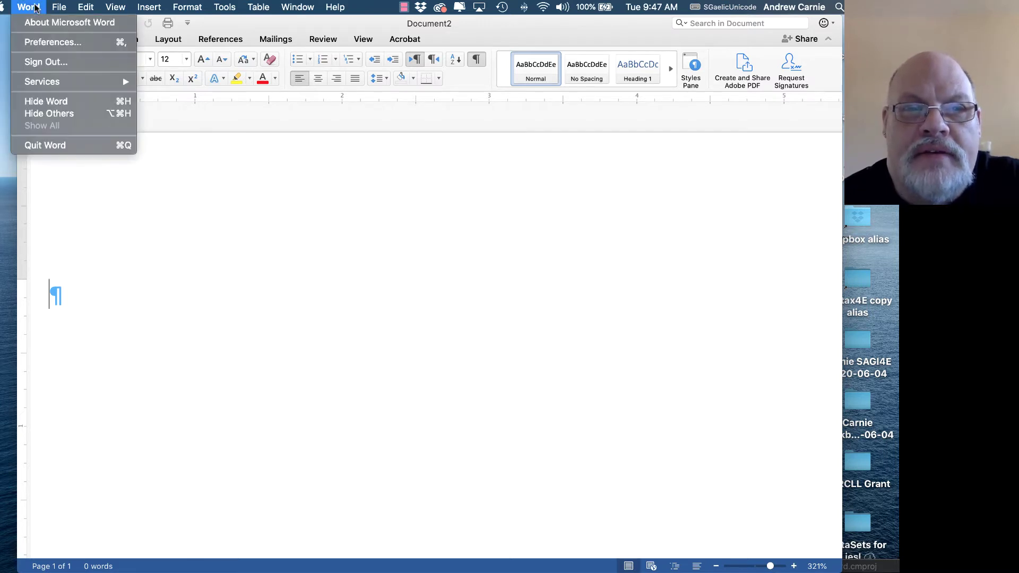
left_click(32, 7)
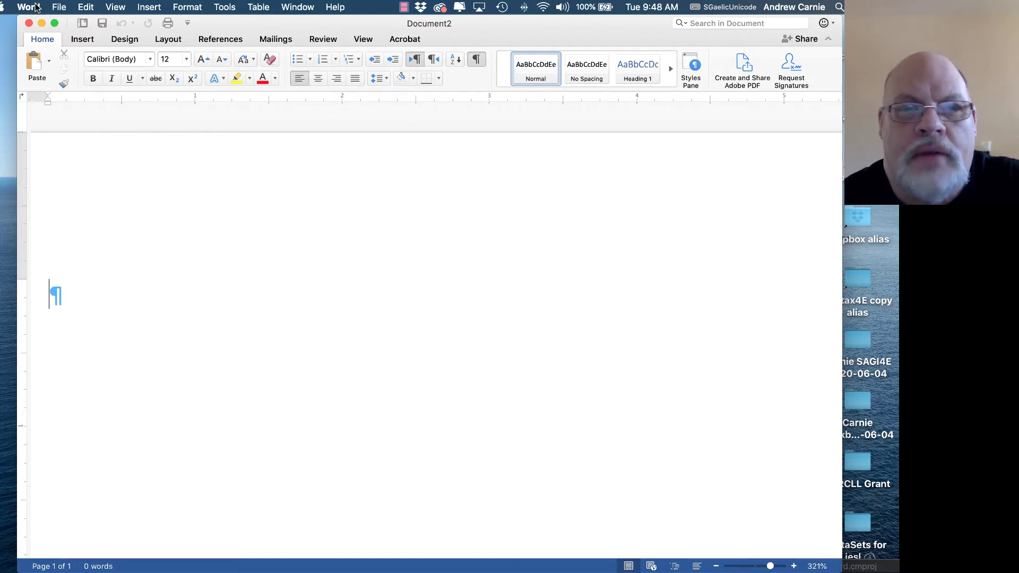
left_click(29, 7)
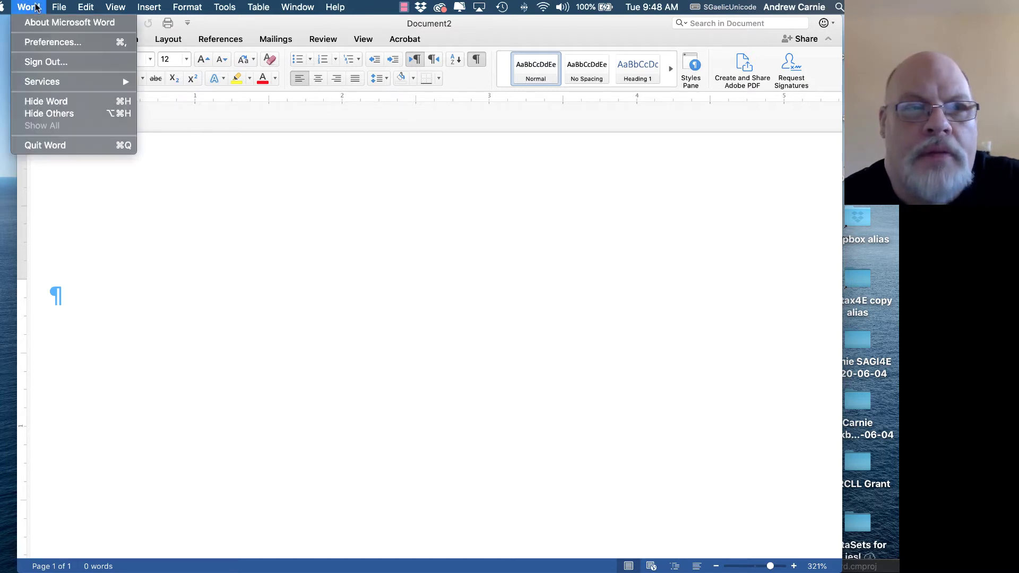
left_click(42, 42)
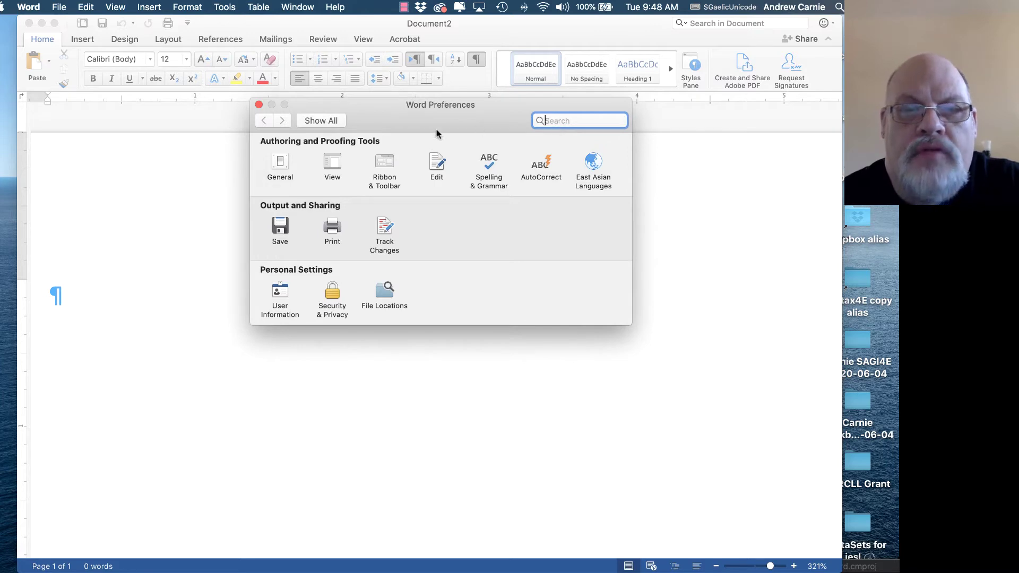
left_click(437, 162)
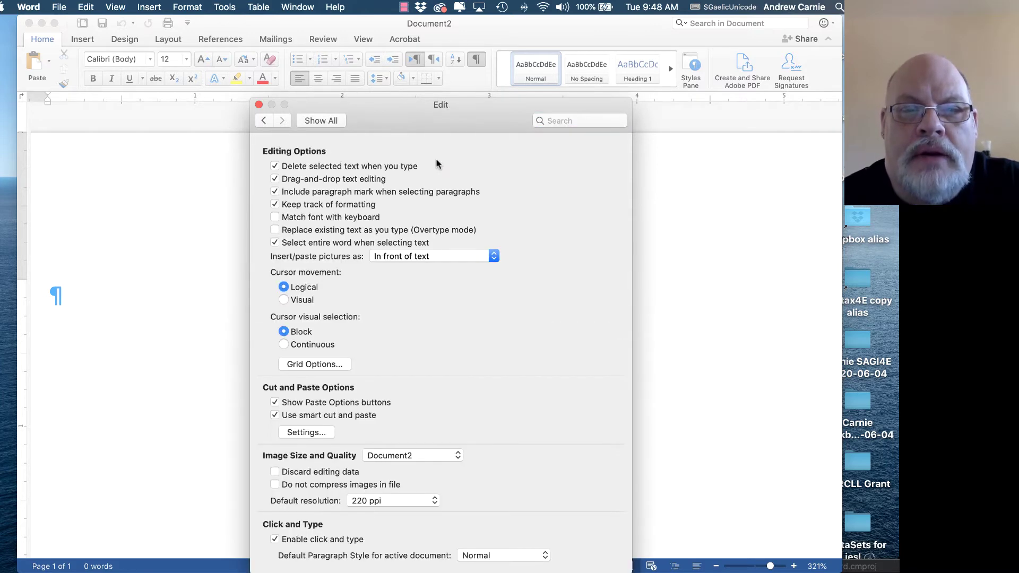
left_click(327, 364)
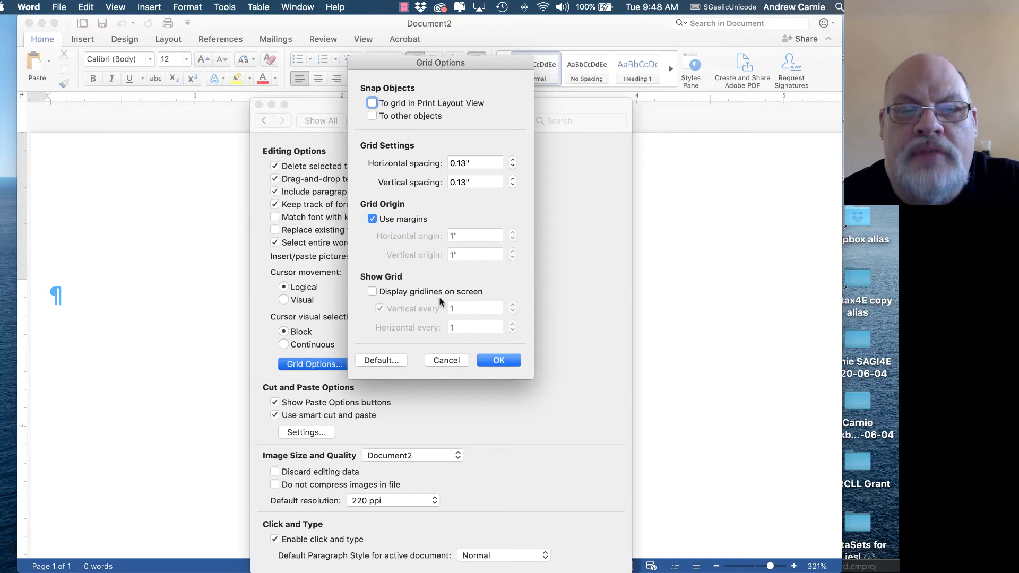
left_click(493, 362)
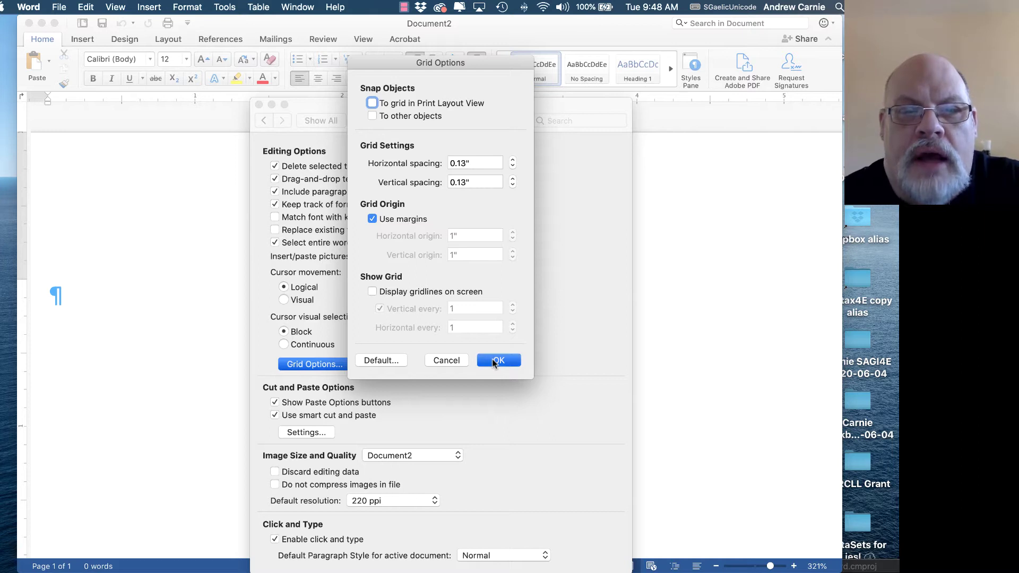
left_click(259, 105)
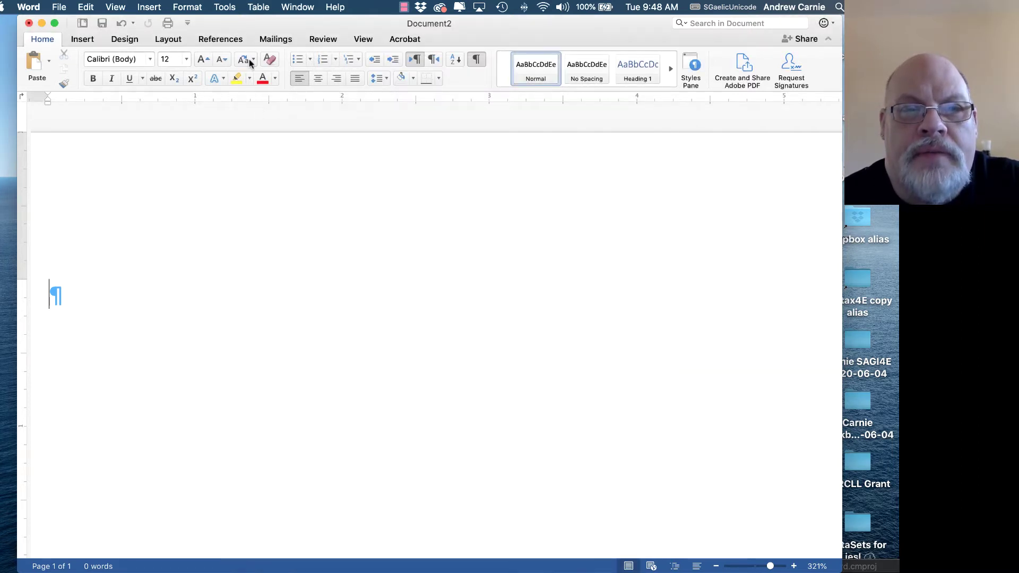
Change the default tab stop spacing from 0.5" to 0.25" in the Tabs dialog
left_click(175, 4)
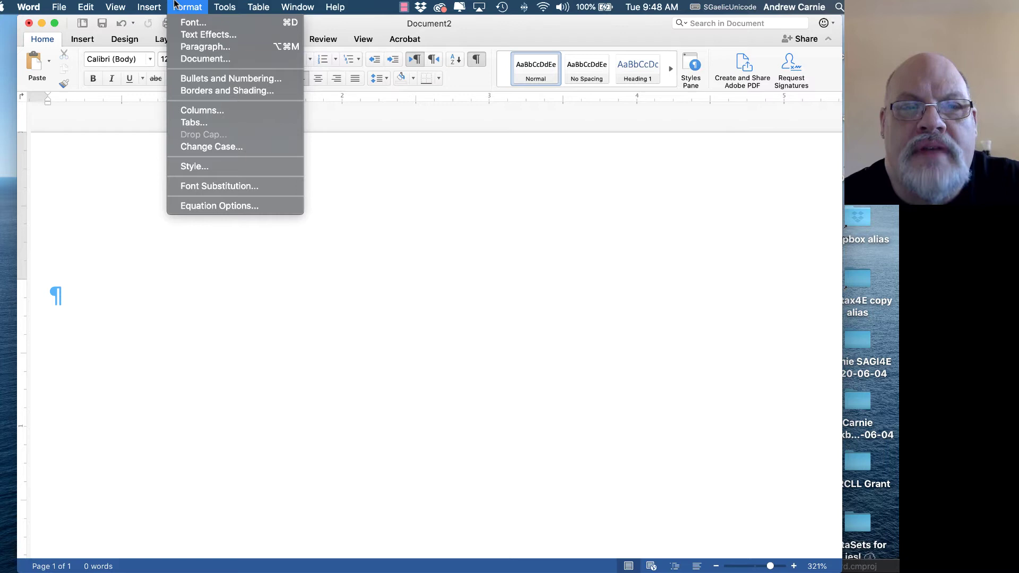
left_click(176, 5)
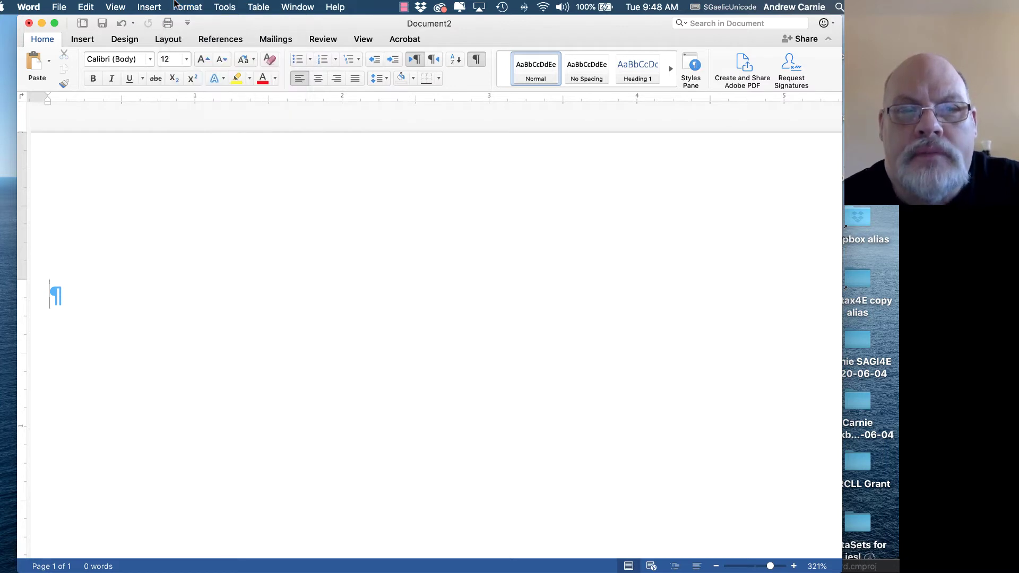
left_click(181, 5)
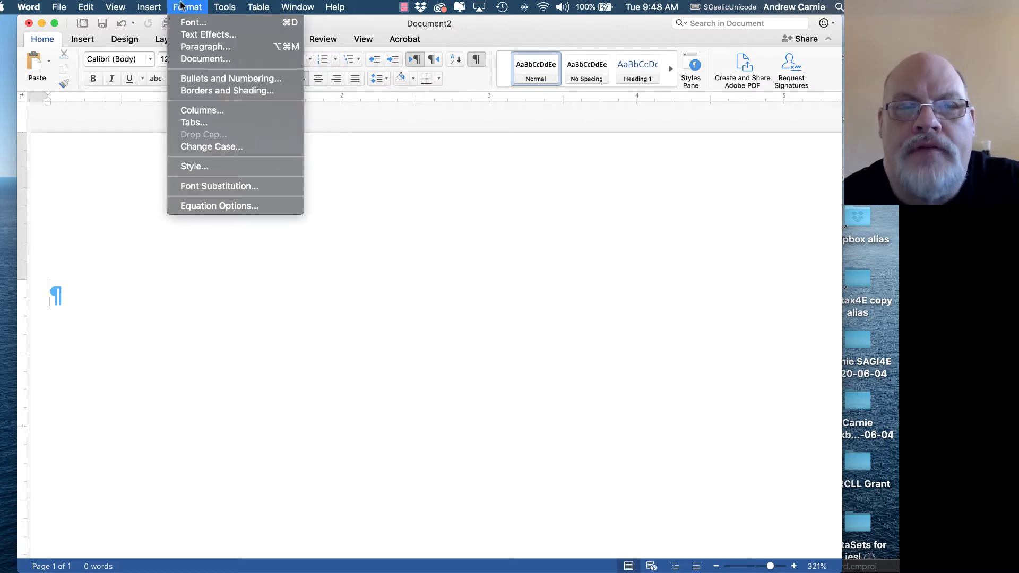
left_click(195, 123)
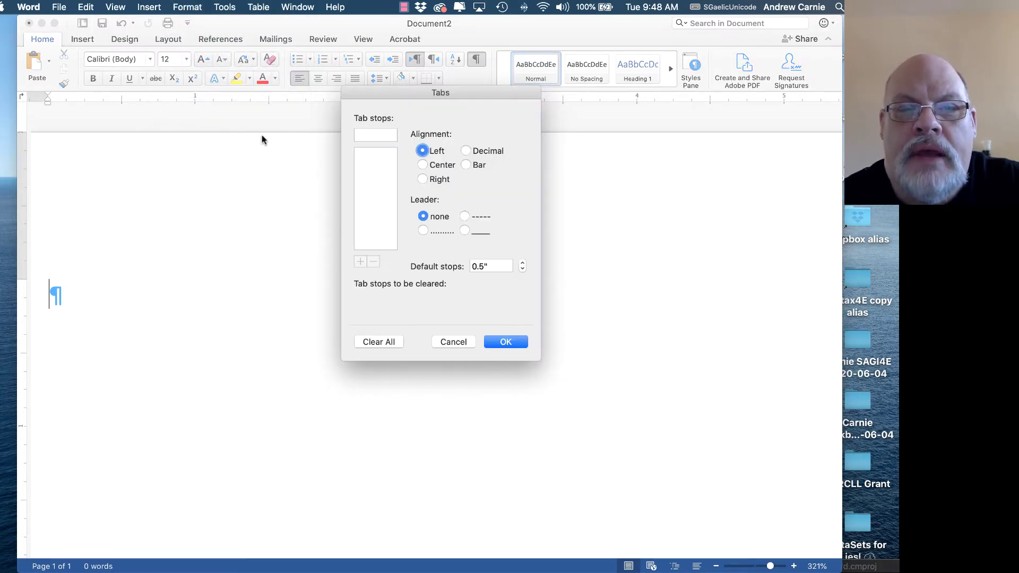
left_click(479, 264)
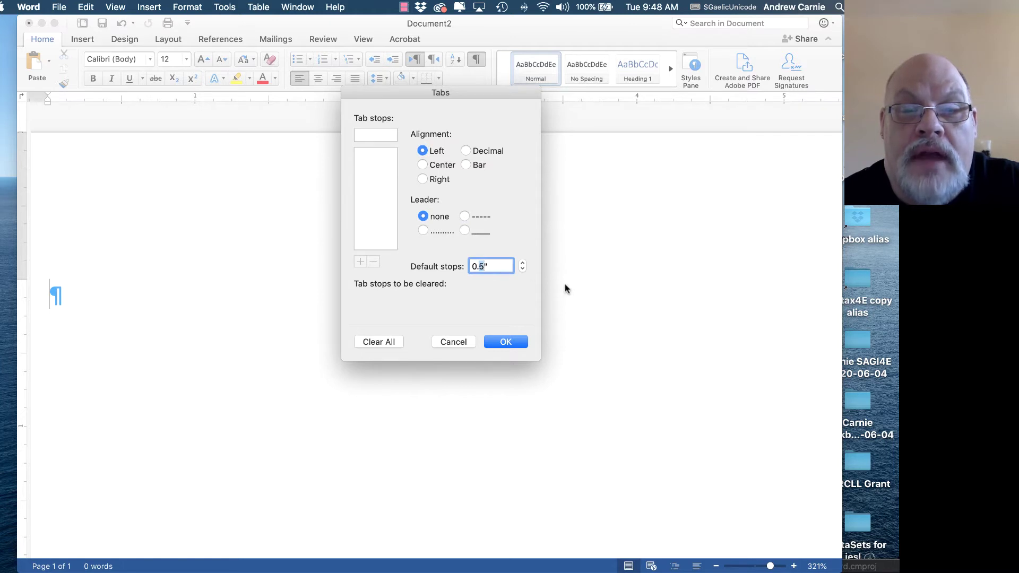
type("2")
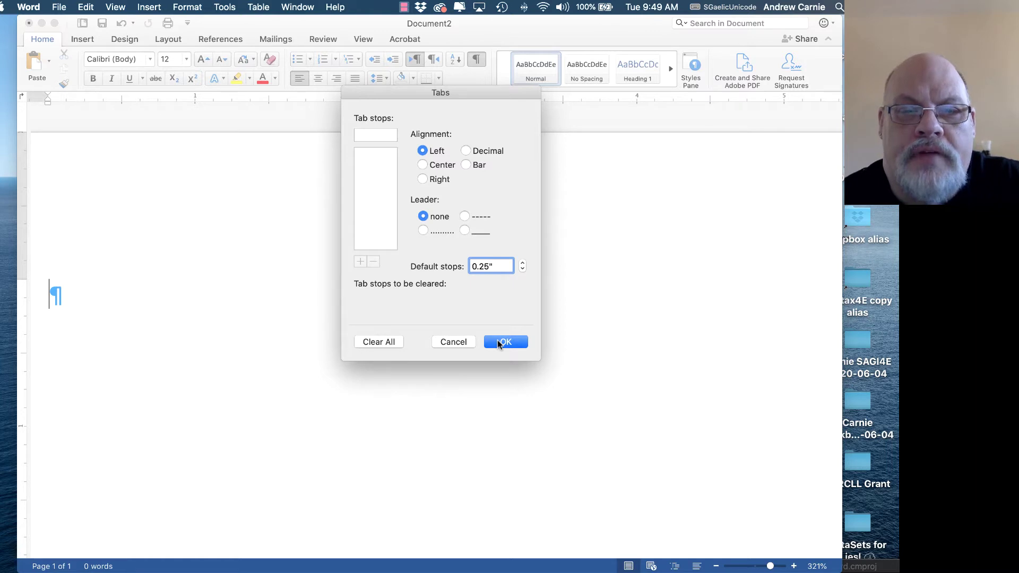
left_click(499, 344)
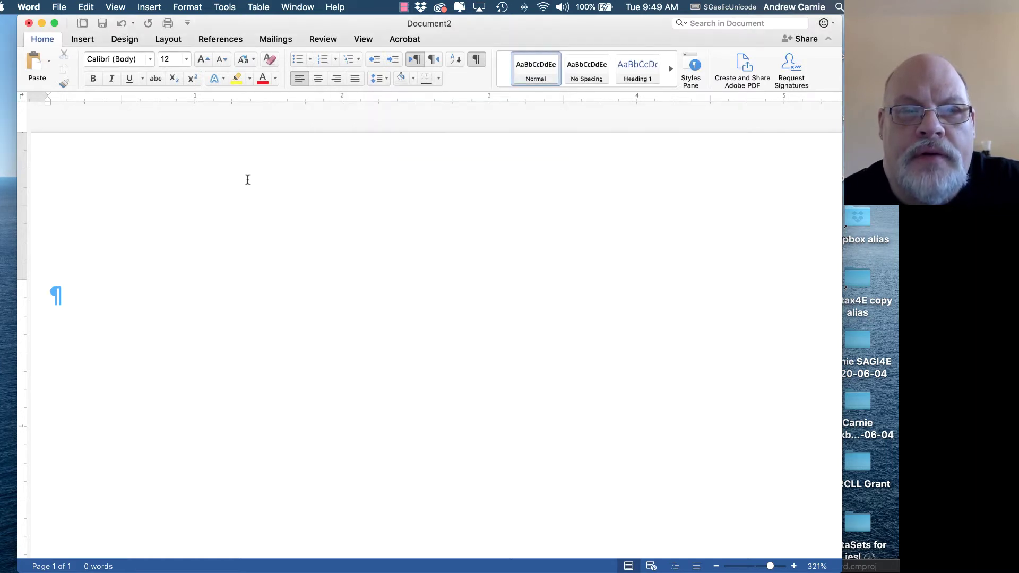
Place left tab stops on the ruler at every quarter inch, from 0.25" to the right margin
left_click(84, 101)
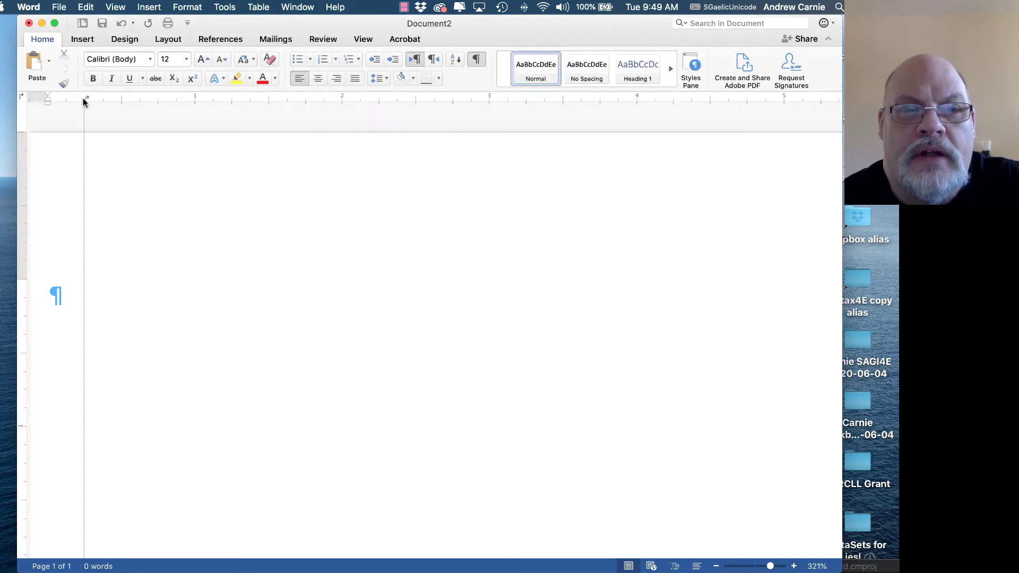
left_click(123, 100)
left_click(159, 101)
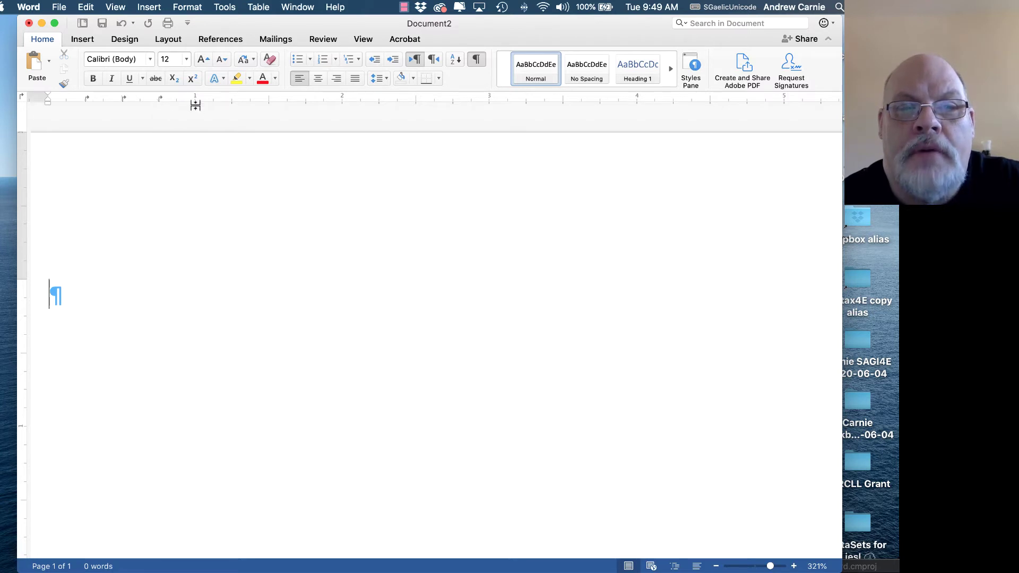
left_click(197, 100)
left_click(234, 100)
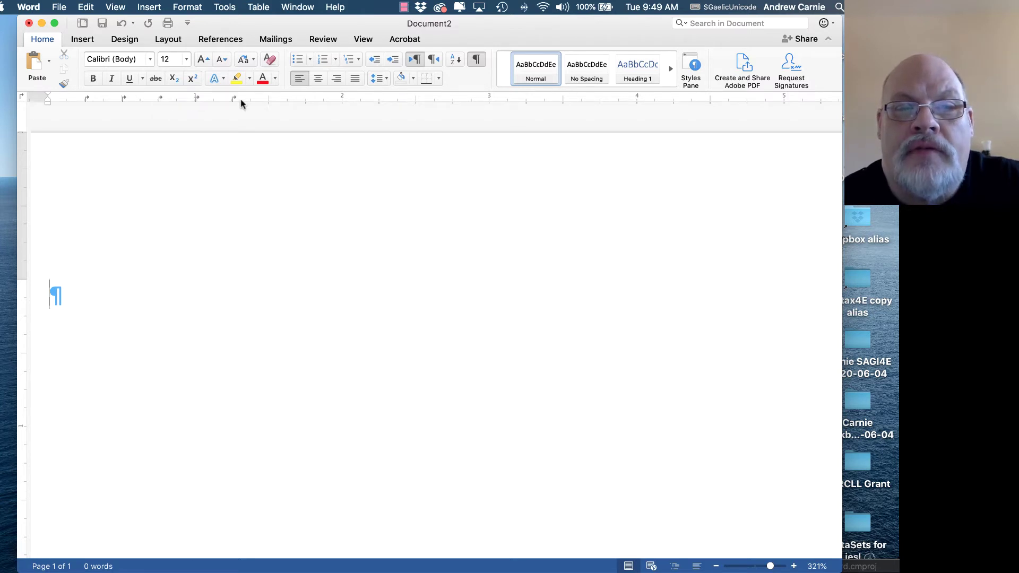
left_click(270, 100)
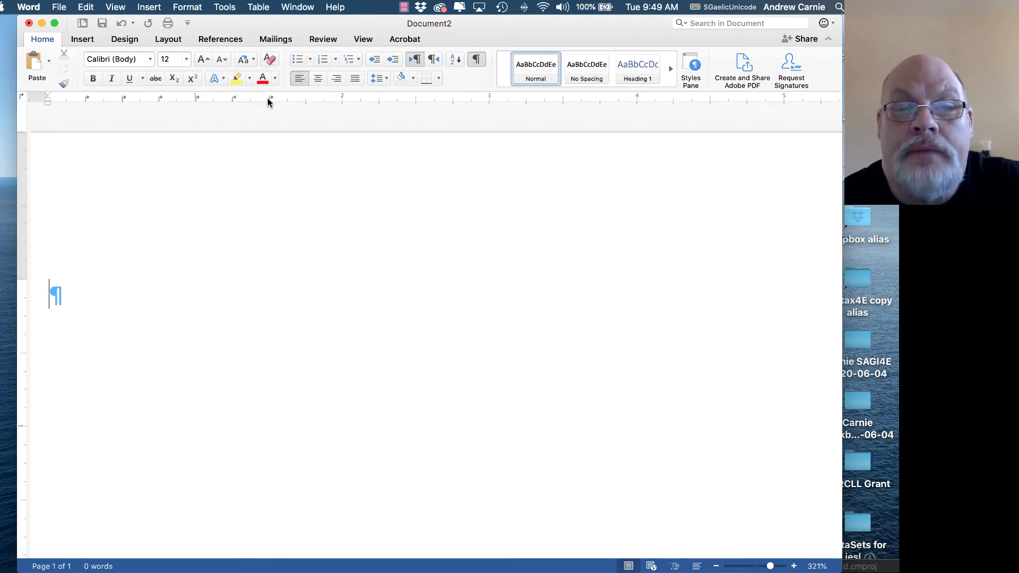
left_click(308, 100)
left_click(343, 101)
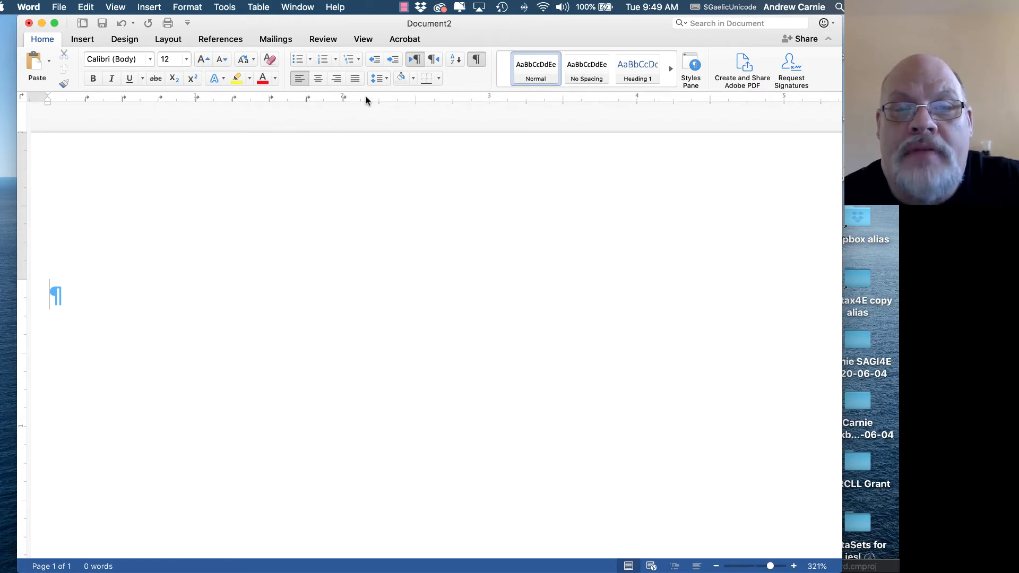
left_click(380, 100)
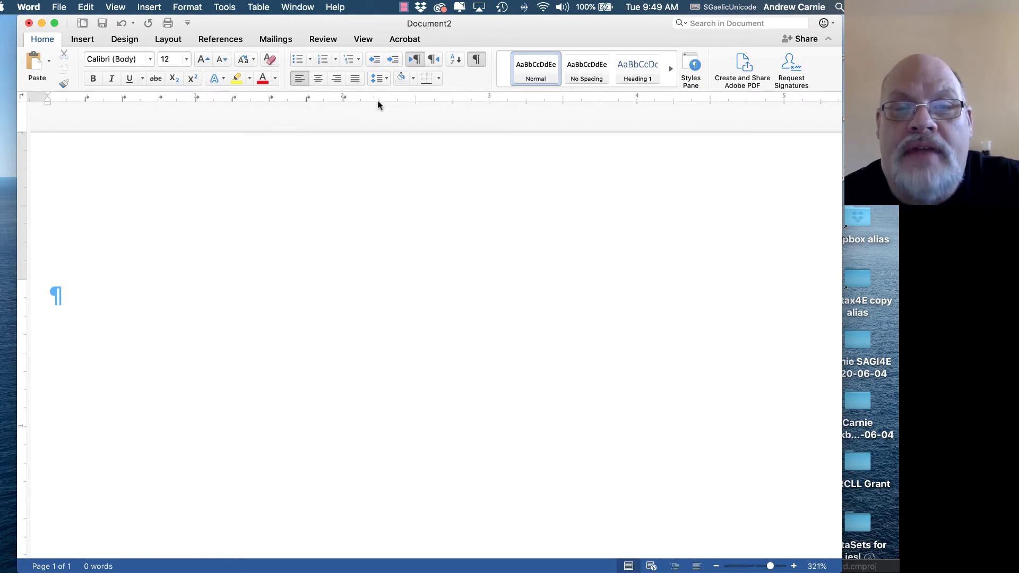
left_click(416, 101)
left_click(453, 103)
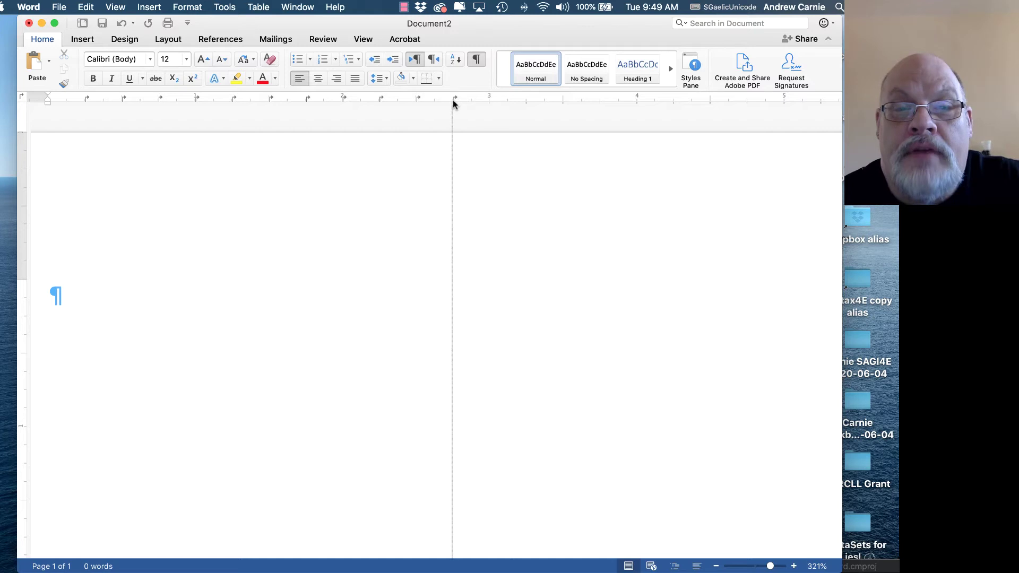
left_click(490, 100)
left_click(528, 101)
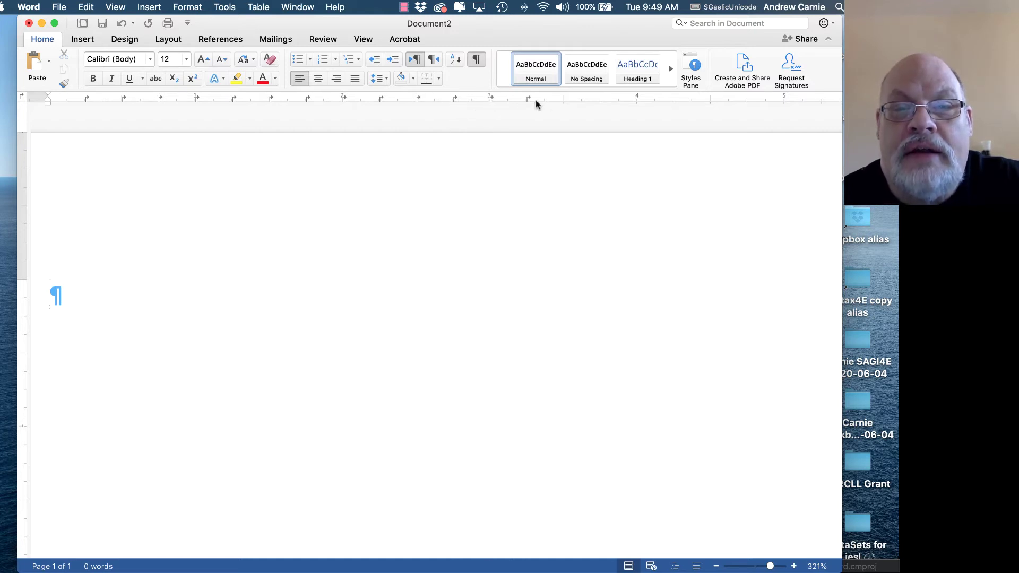
left_click(564, 100)
left_click(603, 101)
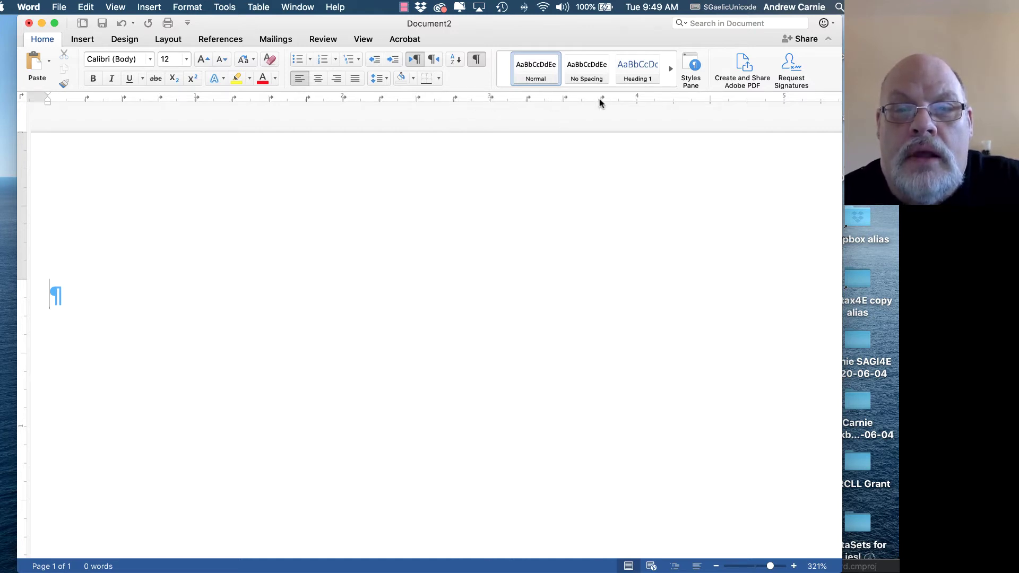
left_click(636, 101)
left_click(674, 101)
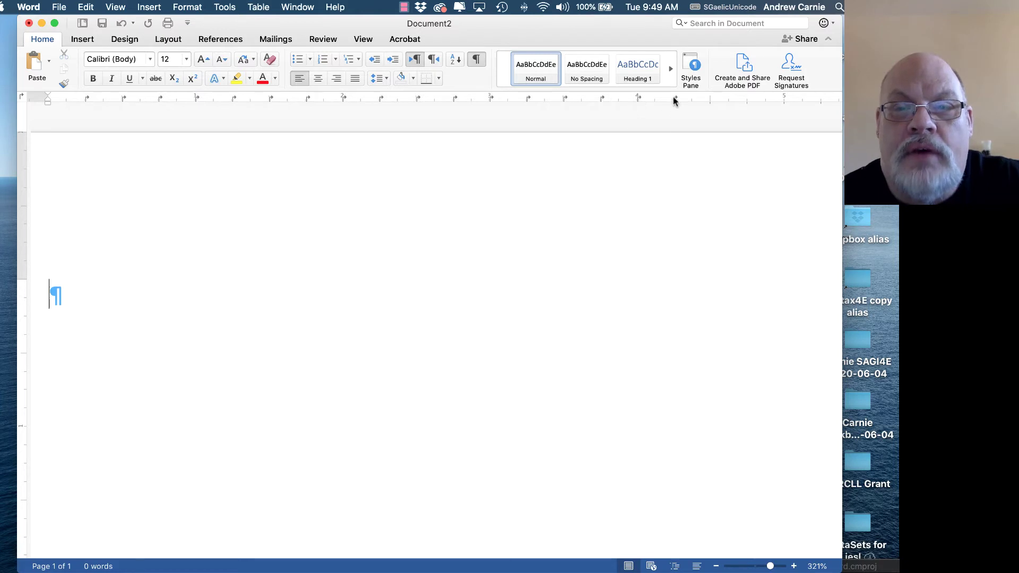
left_click(709, 101)
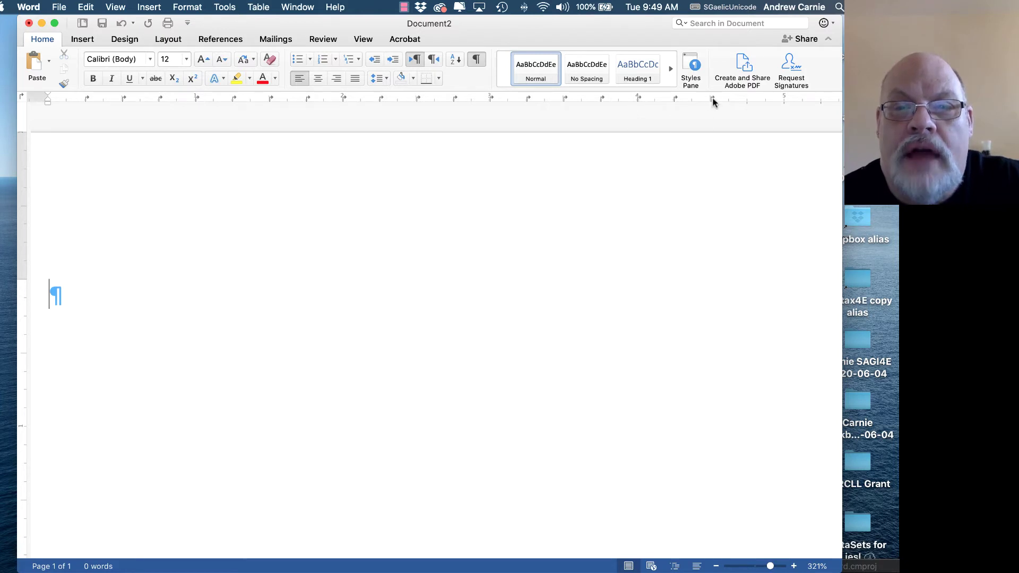
left_click(746, 101)
left_click(784, 100)
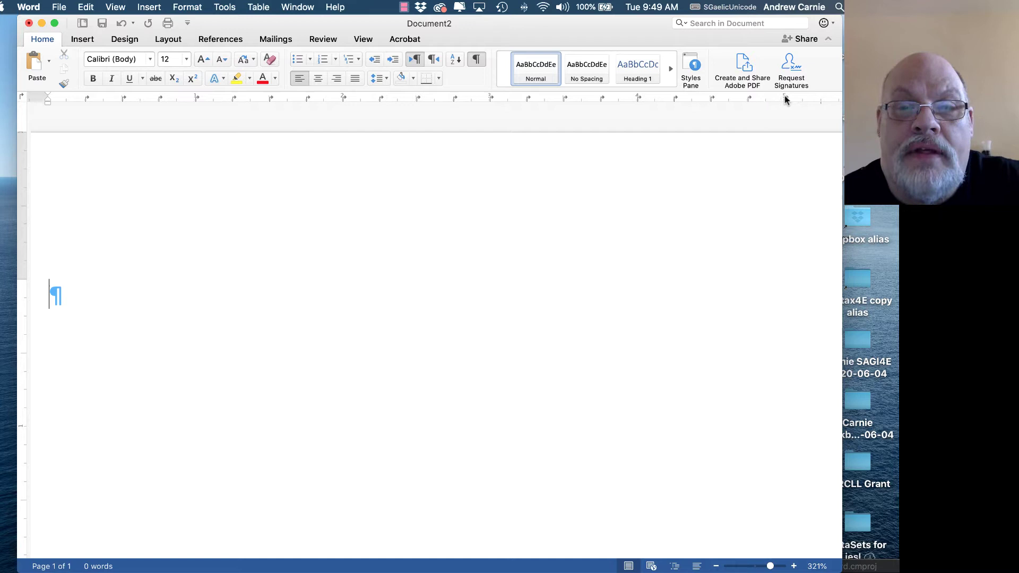
left_click(821, 100)
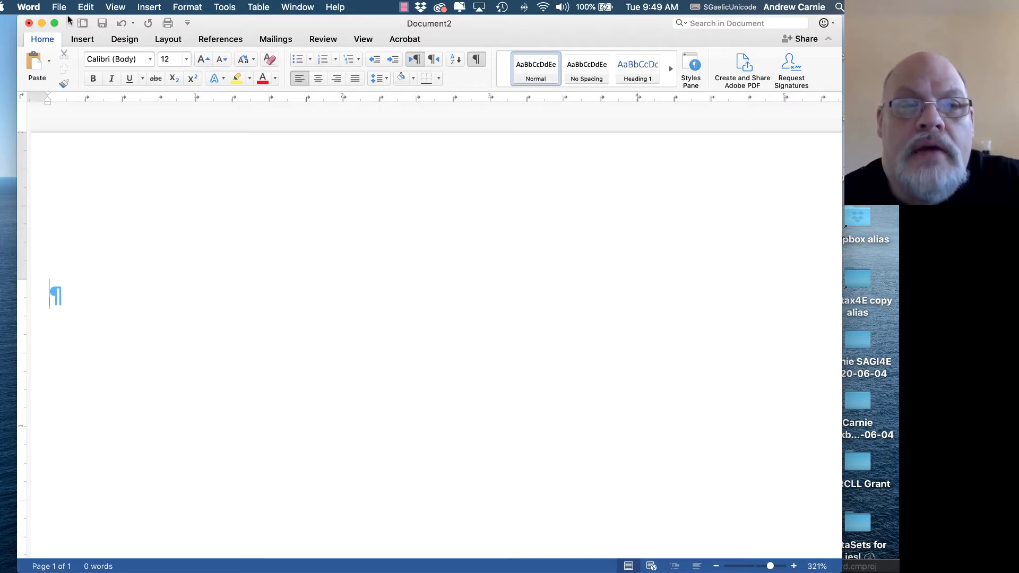
Draw a short diagonal Line shape, about 0.33" high by 0.46" wide, beside the paragraph
left_click(83, 41)
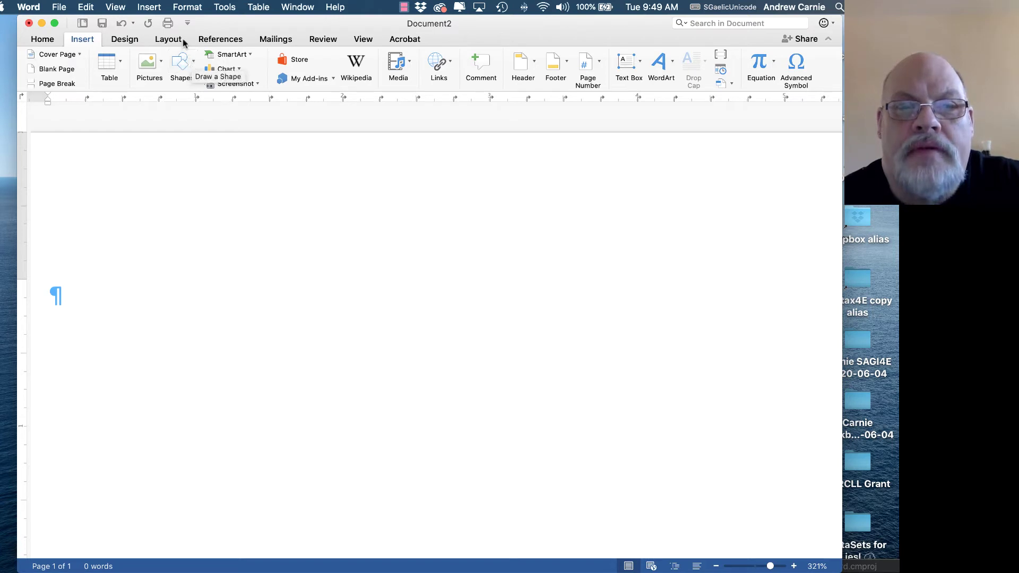
left_click(192, 64)
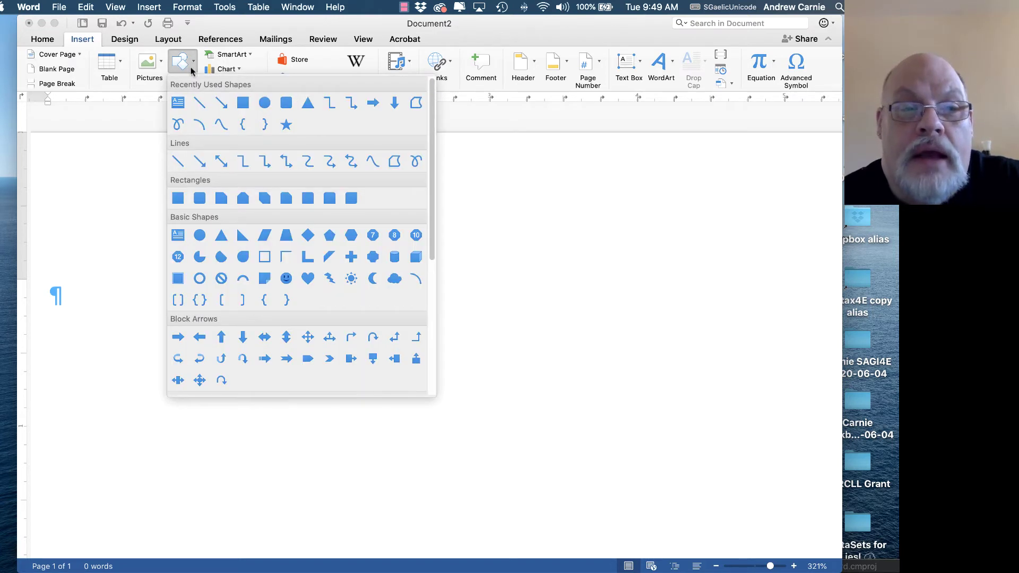
left_click(203, 106)
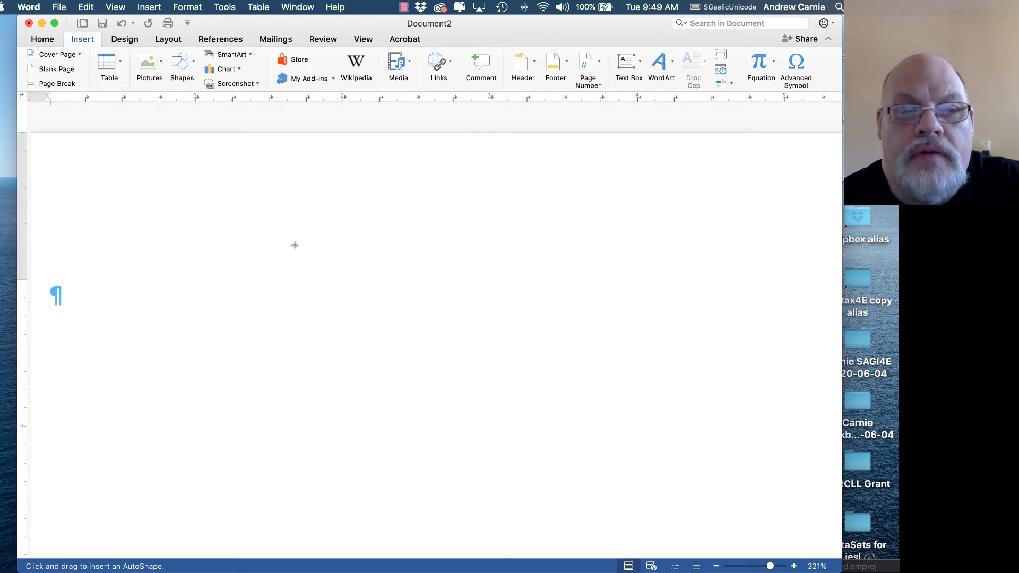
left_click_drag(332, 270, 265, 319)
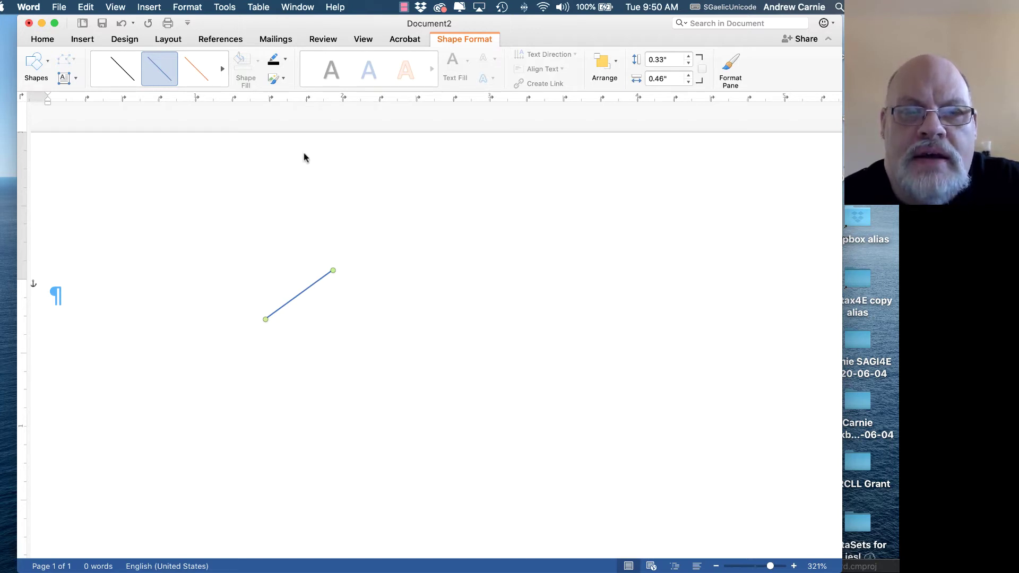
Give the diagonal line a black outline with a 1 pt weight
left_click(284, 60)
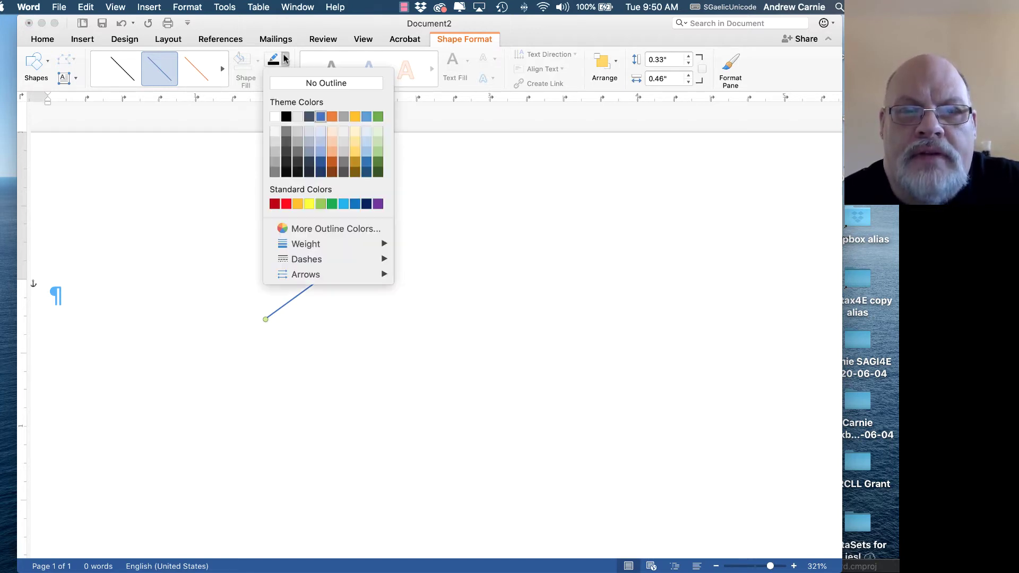
left_click(287, 117)
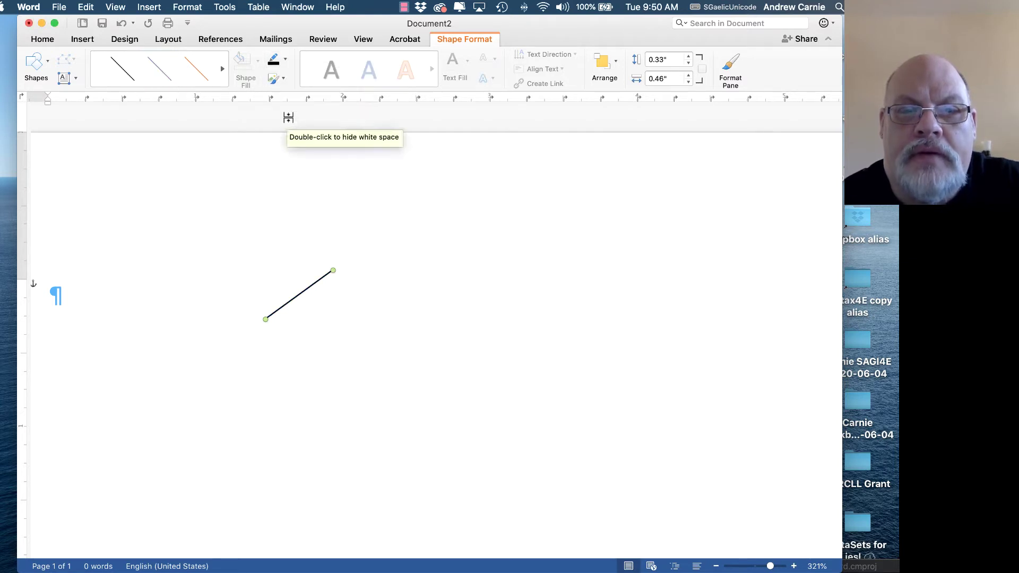
left_click(284, 60)
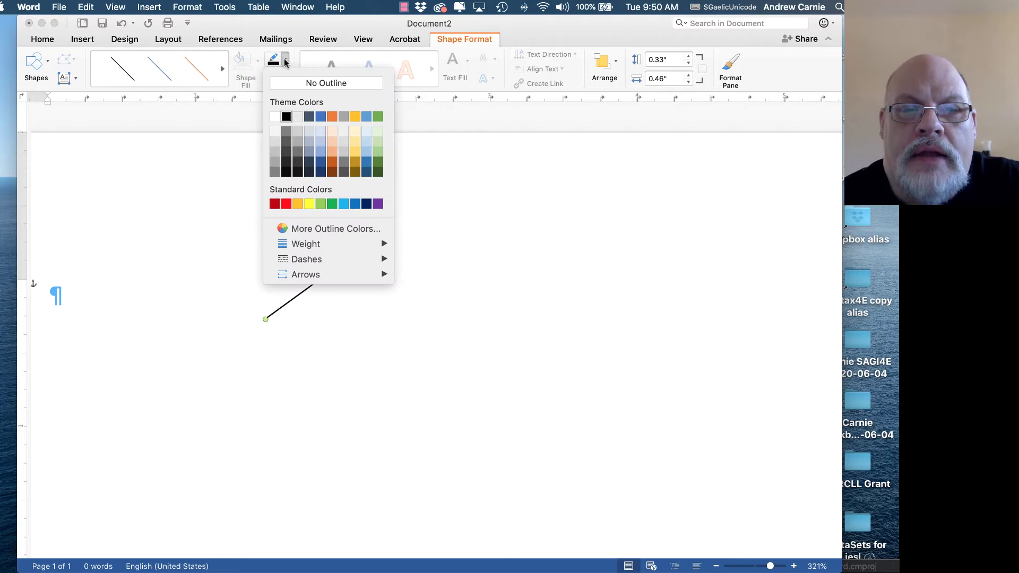
mouse_move(355, 248)
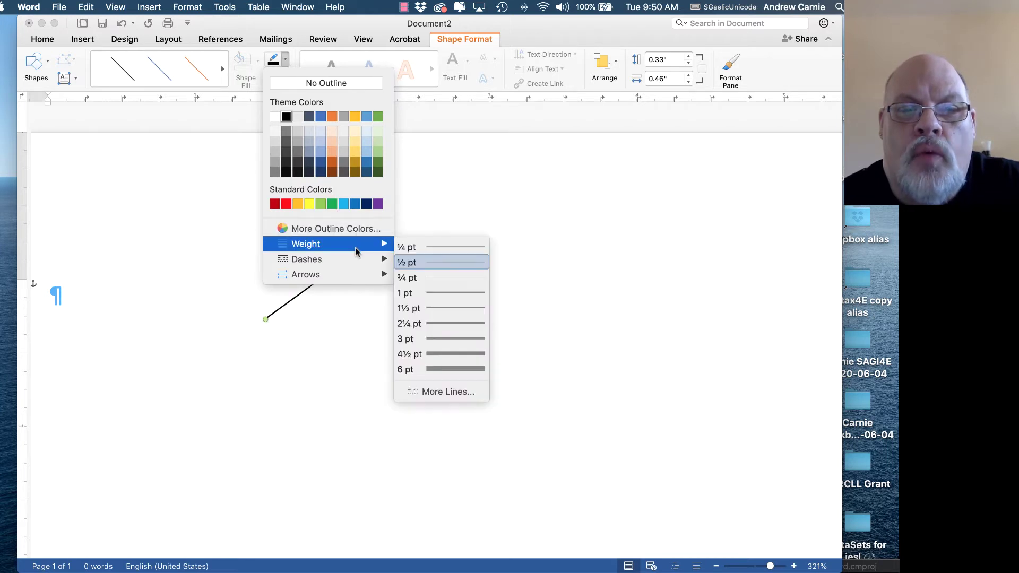
left_click(432, 292)
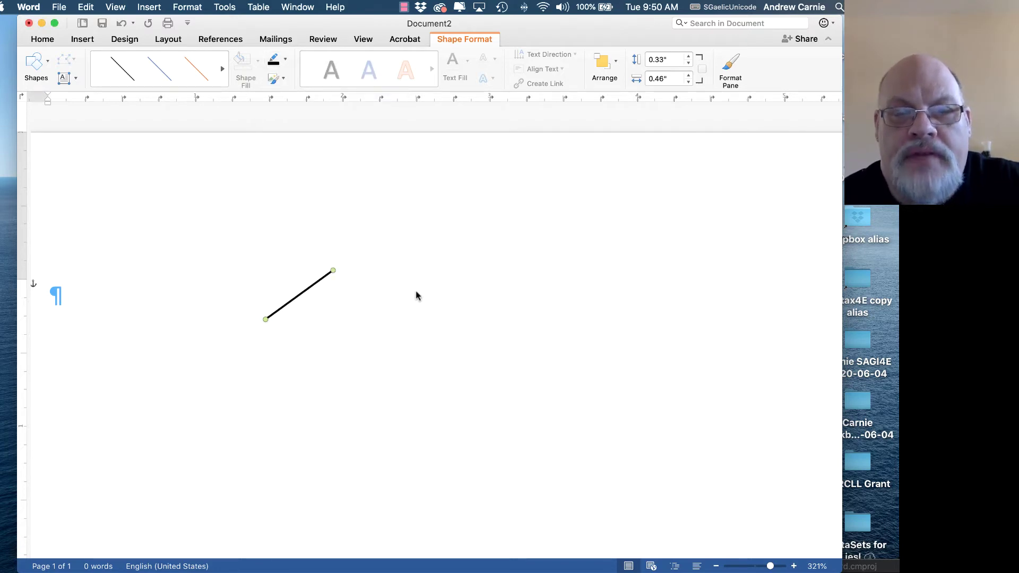
right_click(310, 288)
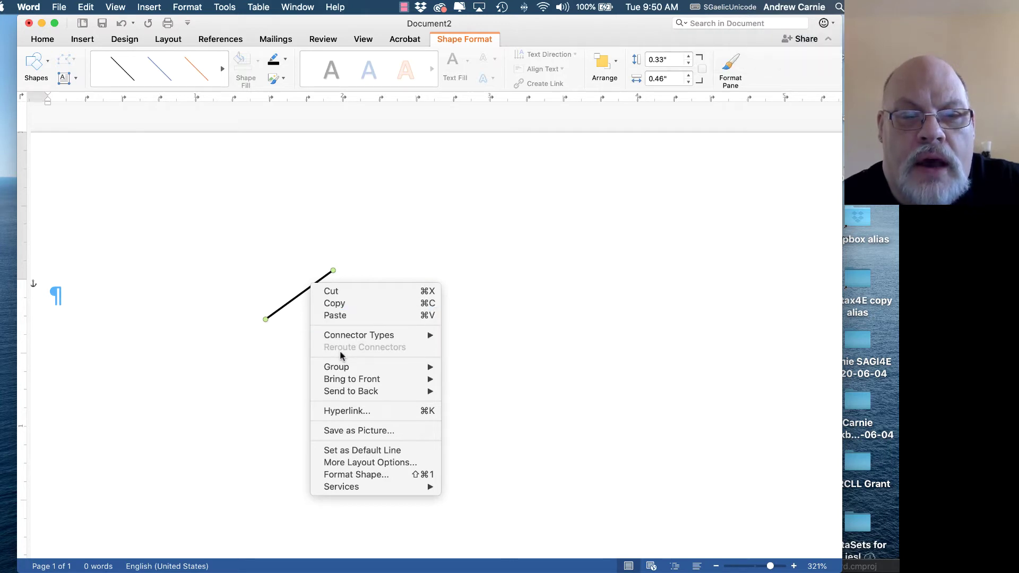
left_click(366, 450)
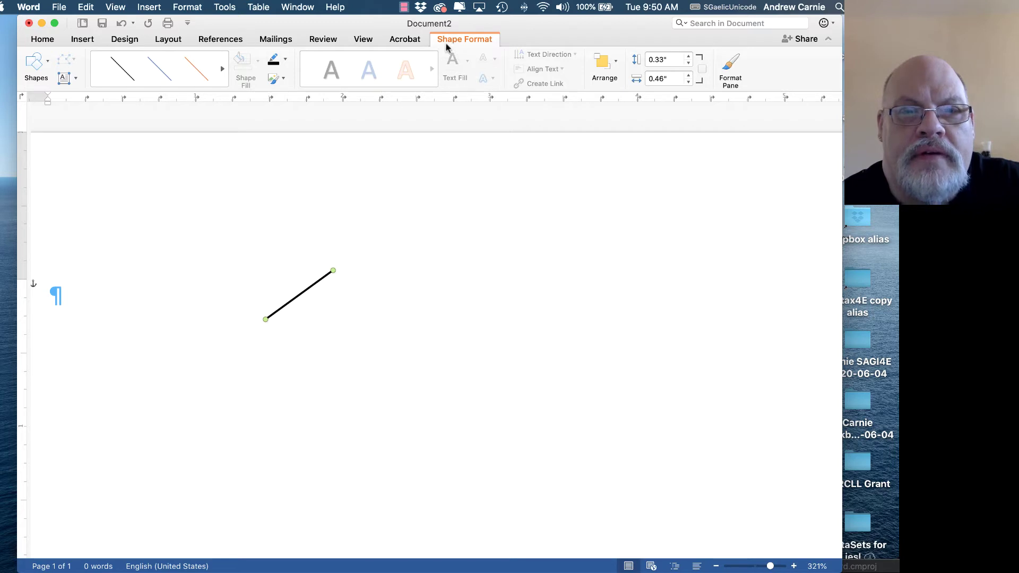
Select the diagonal line and paste a duplicate of it
left_click(615, 63)
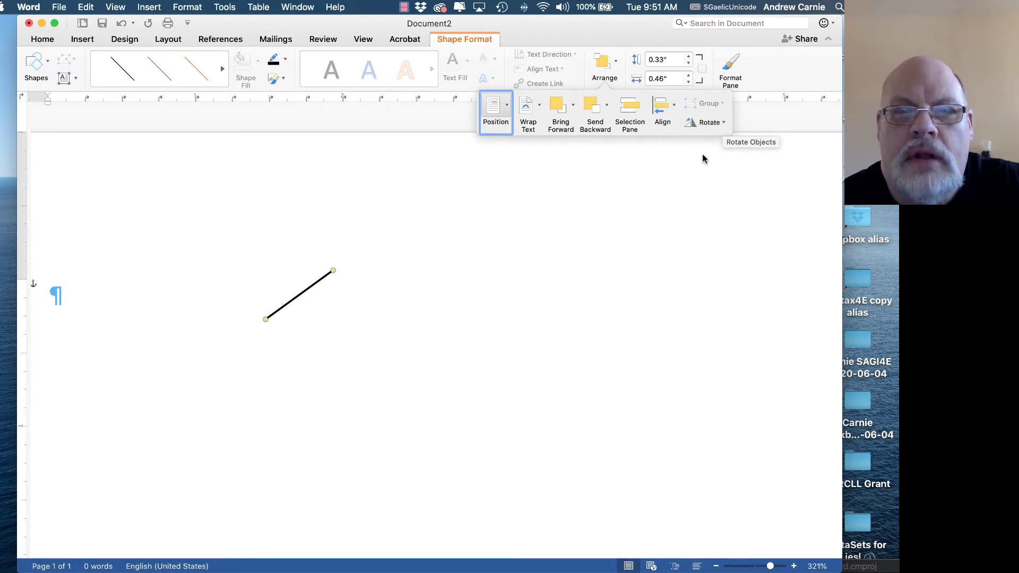
left_click(434, 244)
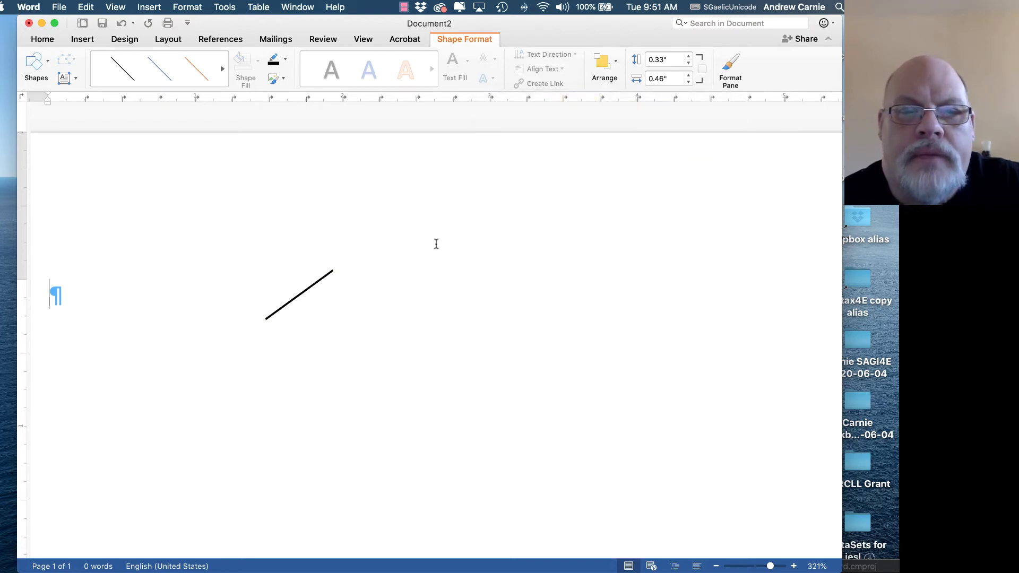
left_click(319, 280)
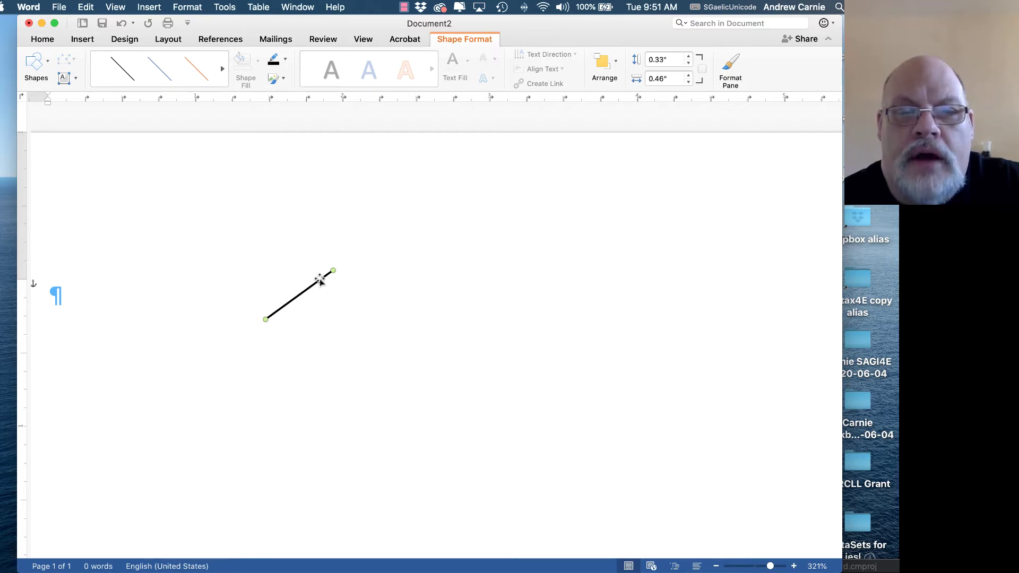
key("super+v")
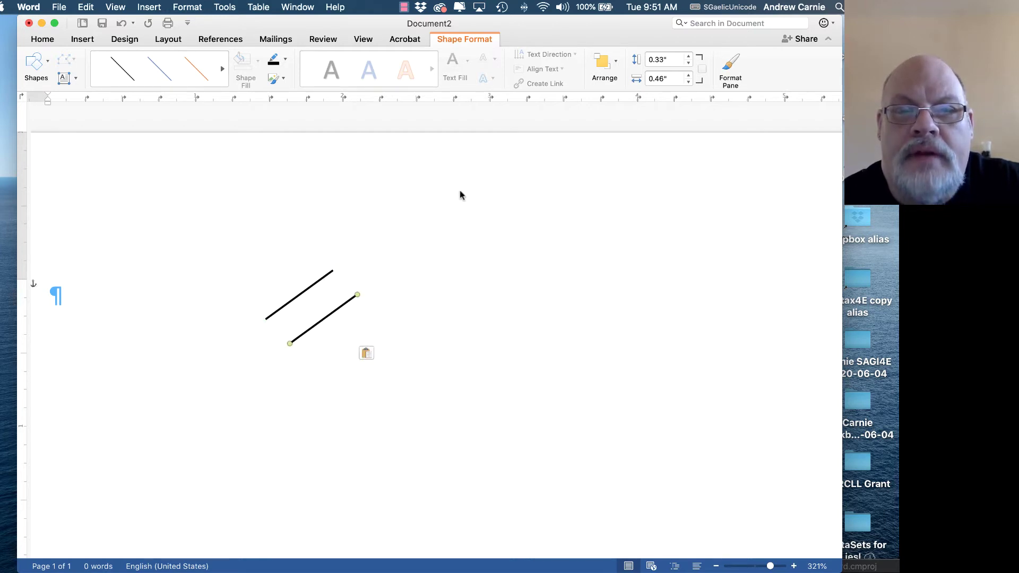
Flip the copy horizontally and move it so the tops meet in an inverted V
left_click(605, 64)
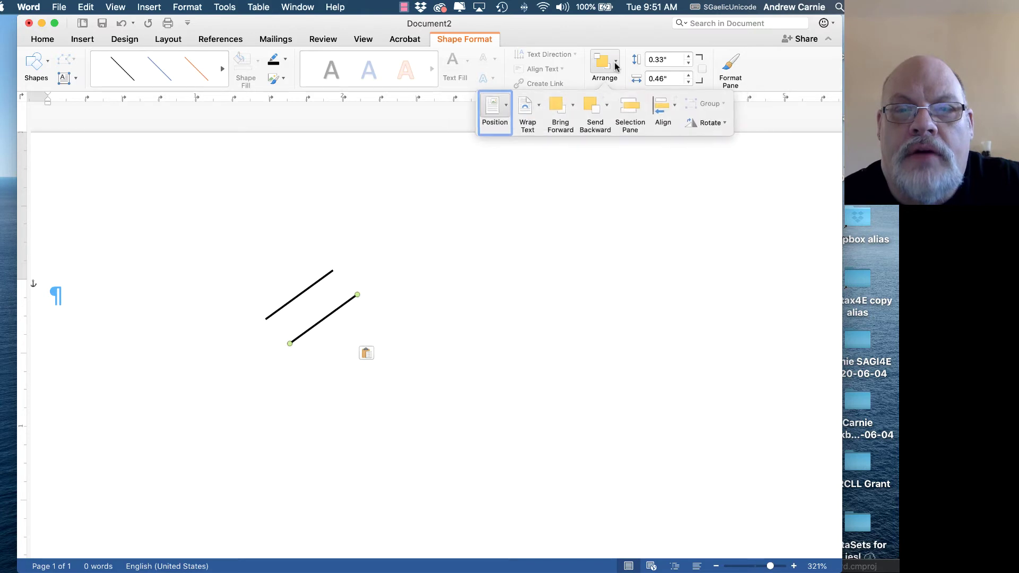
left_click(709, 123)
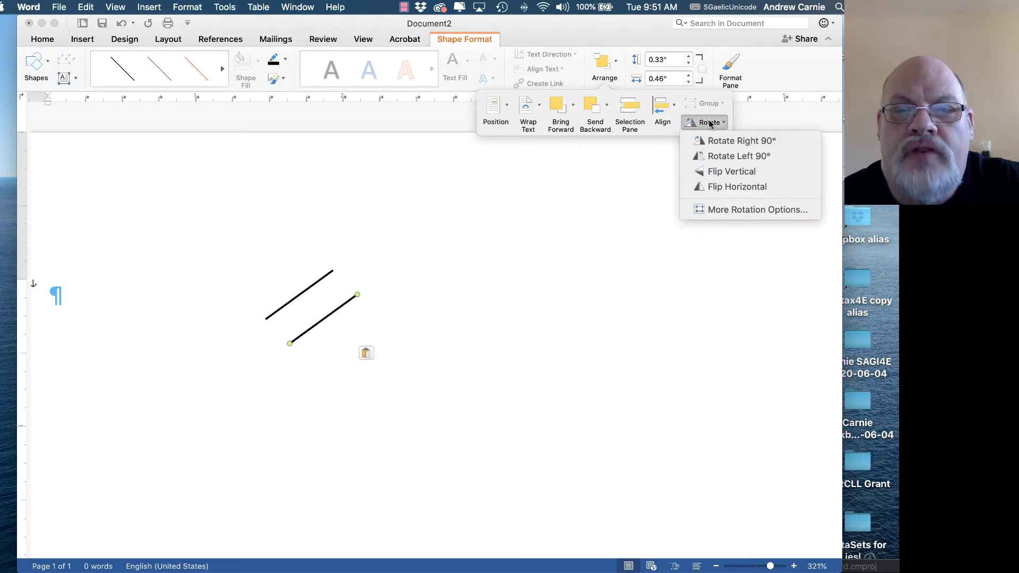
left_click(748, 189)
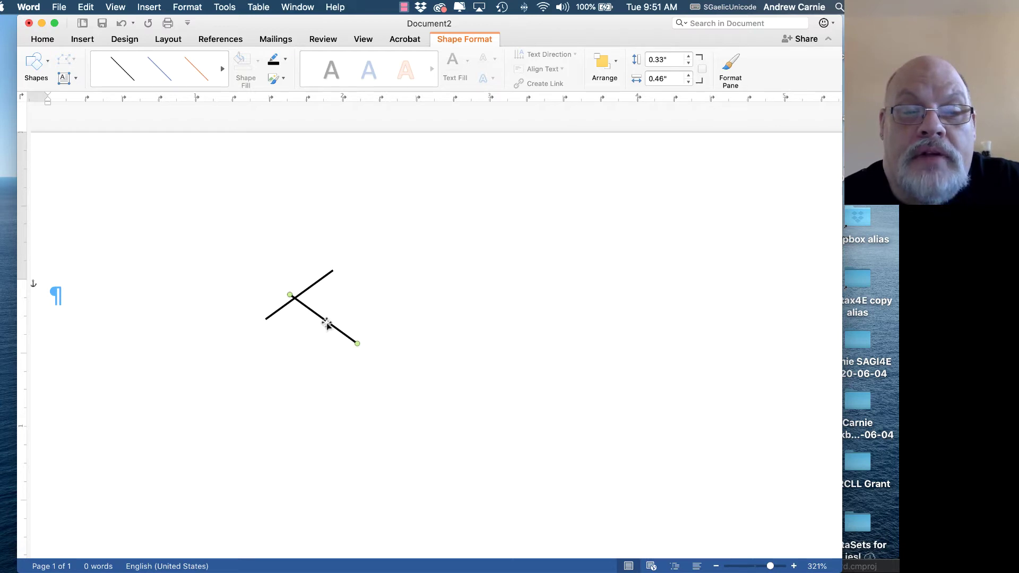
left_click_drag(327, 325, 371, 299)
left_click(387, 289)
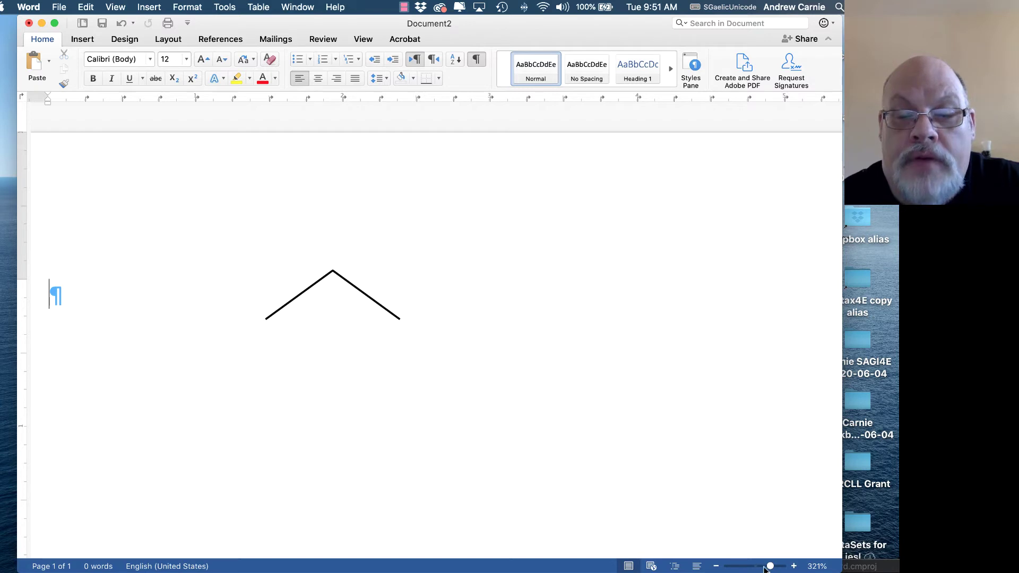
left_click_drag(769, 567, 798, 568)
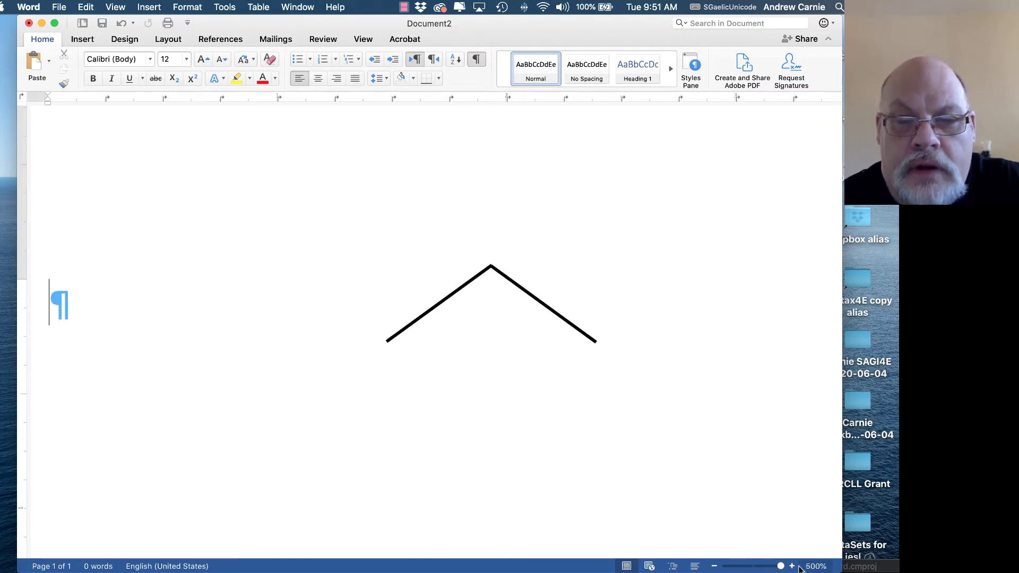
left_click(459, 295)
left_click(539, 361)
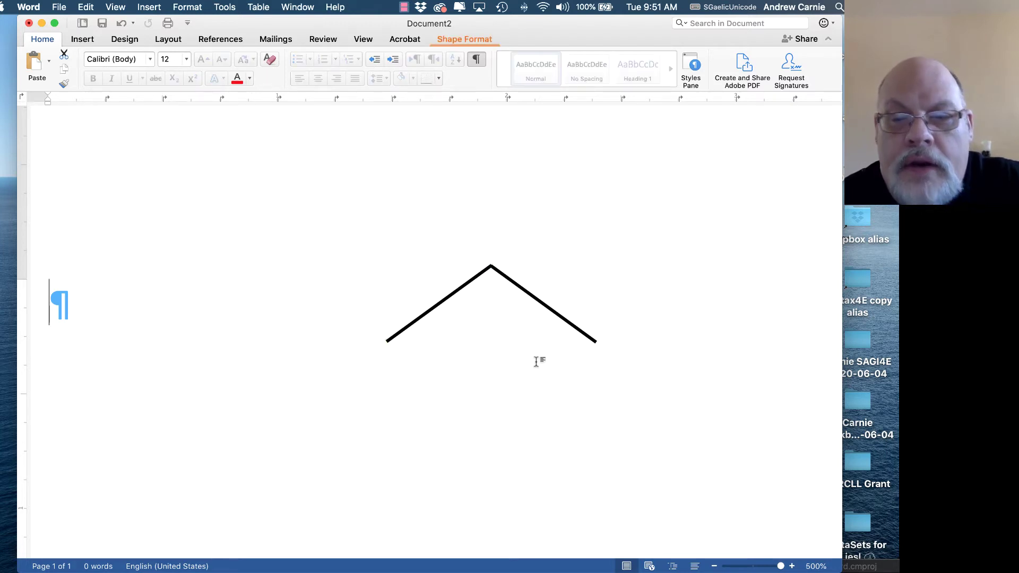
left_click_drag(779, 567, 754, 567)
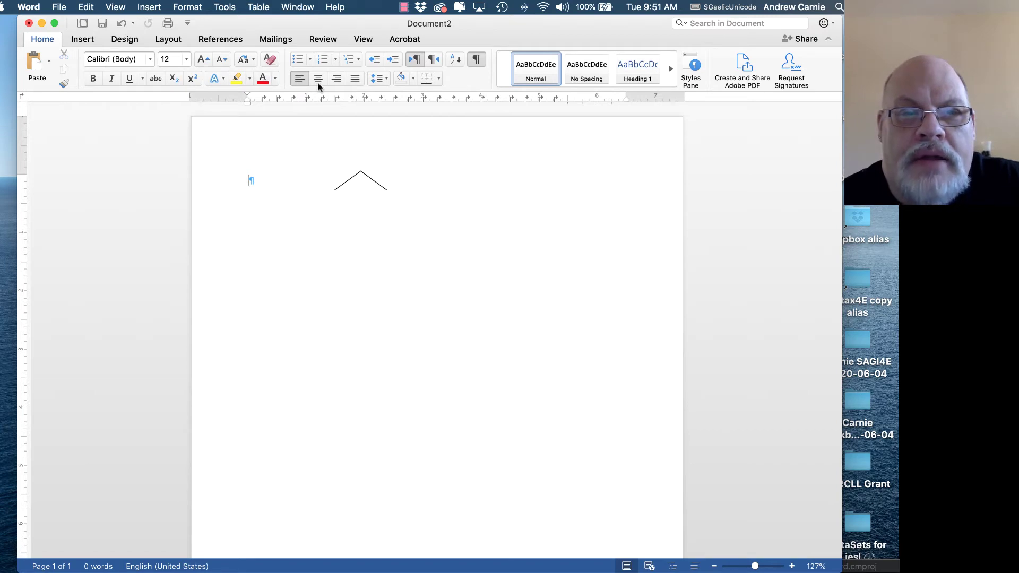
Draw a 0.31" line below the inverted V and straighten it to exactly vertical
left_click(93, 42)
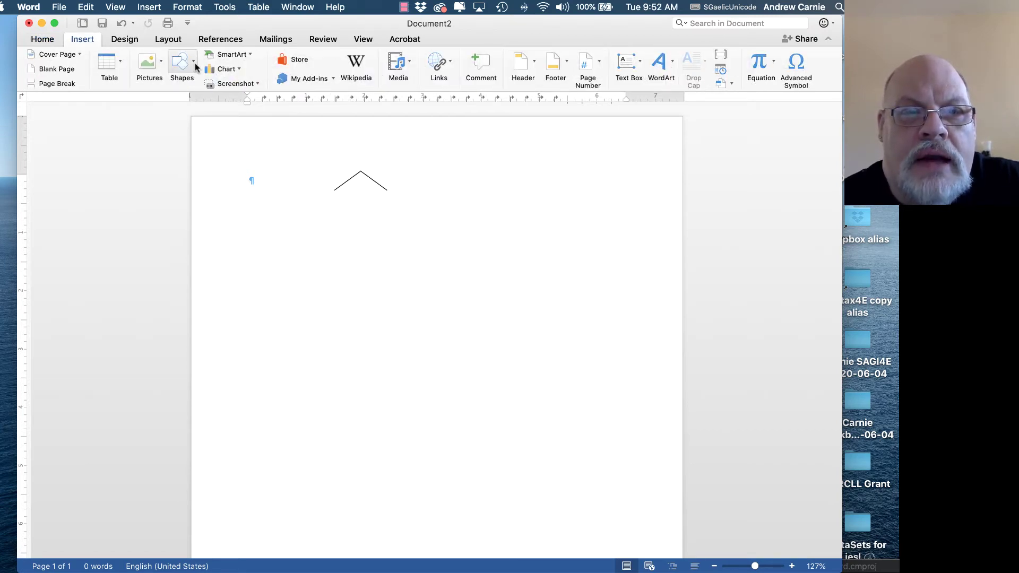
left_click(187, 63)
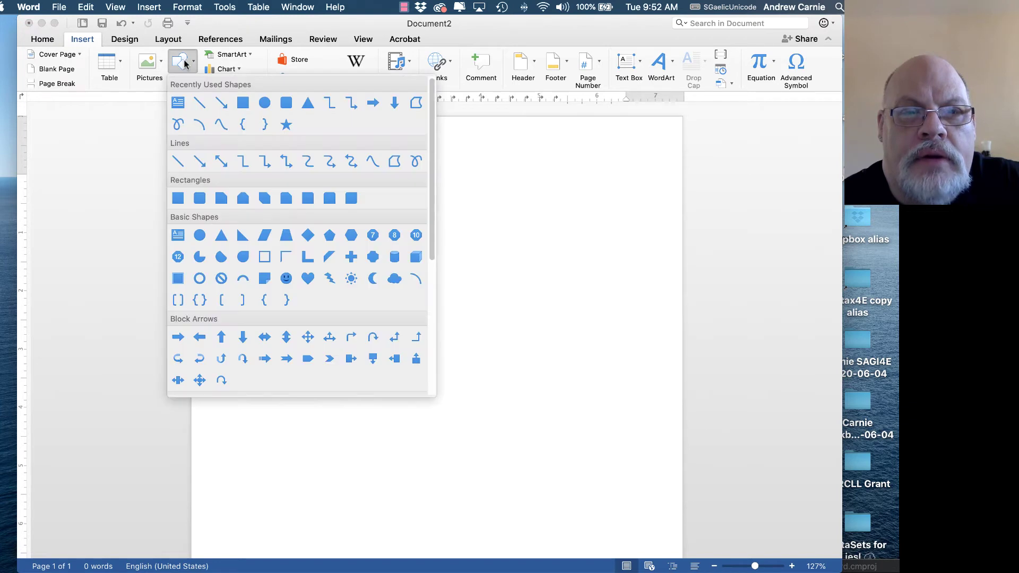
left_click(200, 105)
left_click_drag(364, 219, 365, 236)
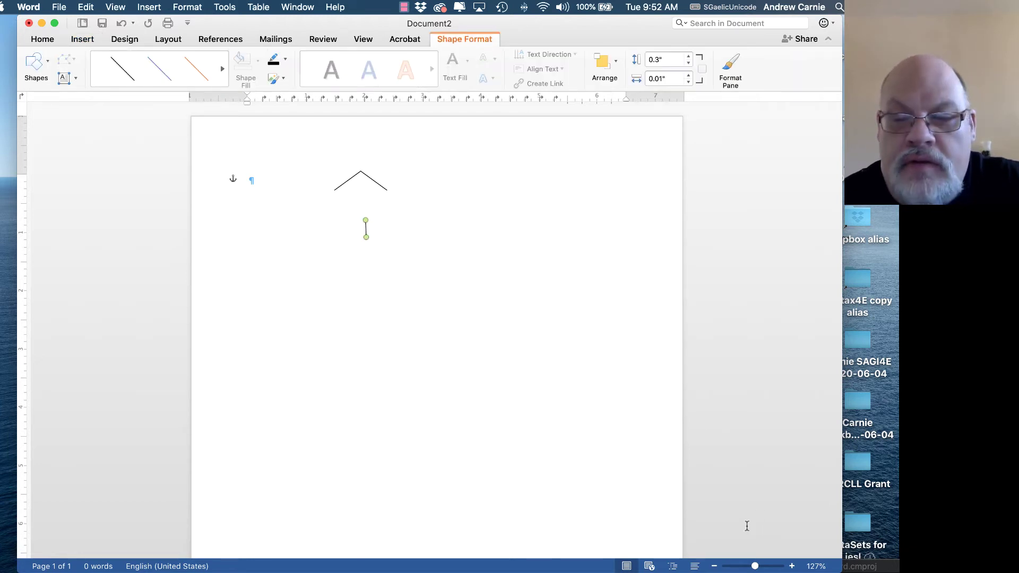
left_click_drag(754, 566, 793, 570)
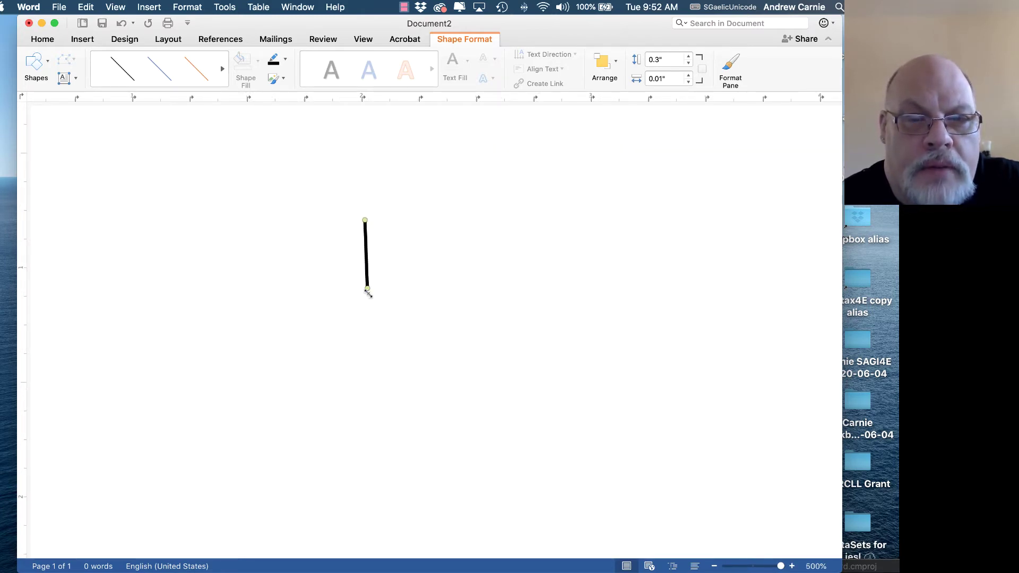
left_click_drag(366, 290, 365, 291)
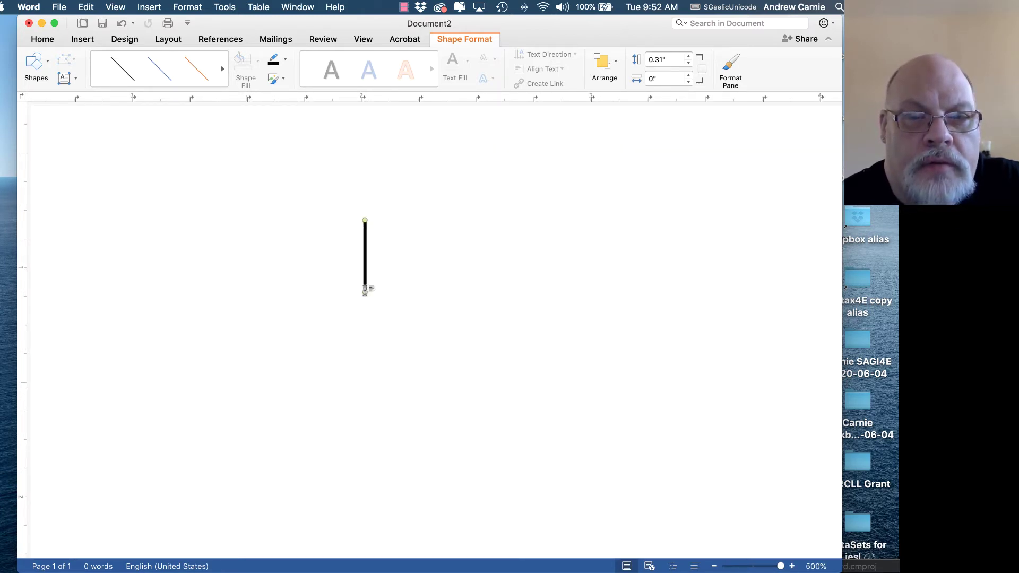
left_click(432, 298)
left_click_drag(782, 568, 760, 566)
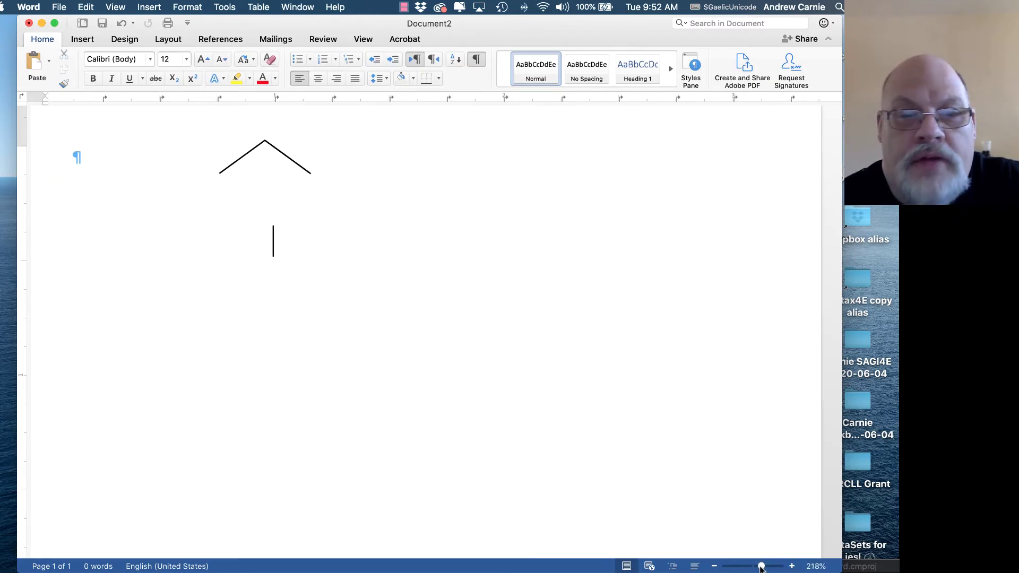
Select the vertical line and both branches together and paste a copy of them
left_click(242, 157)
left_click(285, 157)
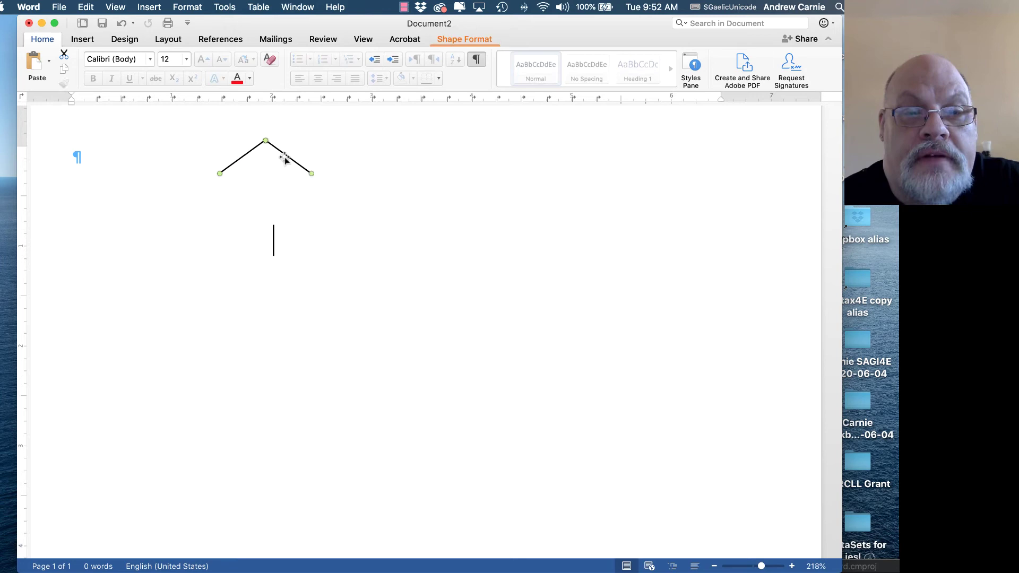
left_click(273, 234)
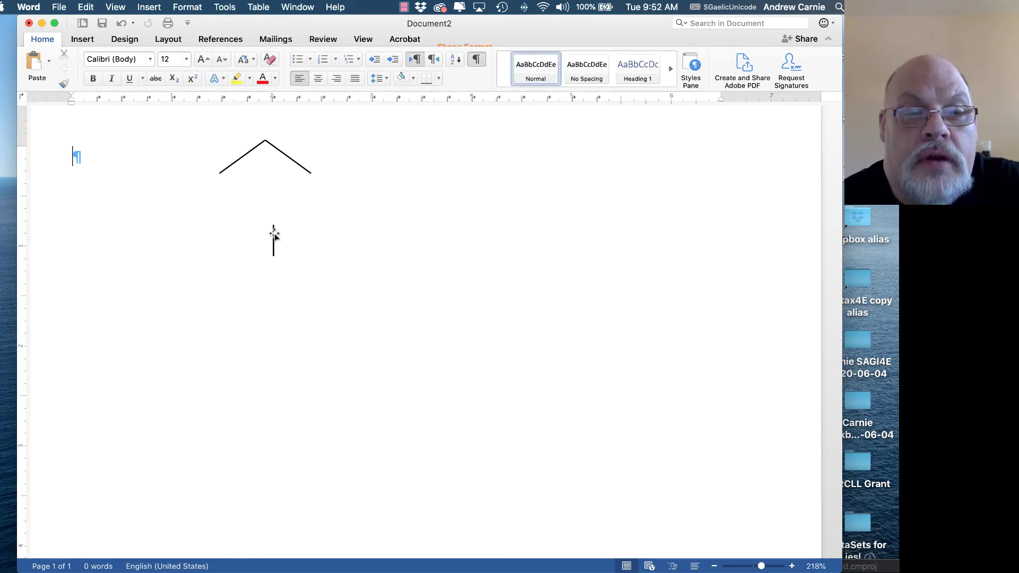
left_click(273, 233)
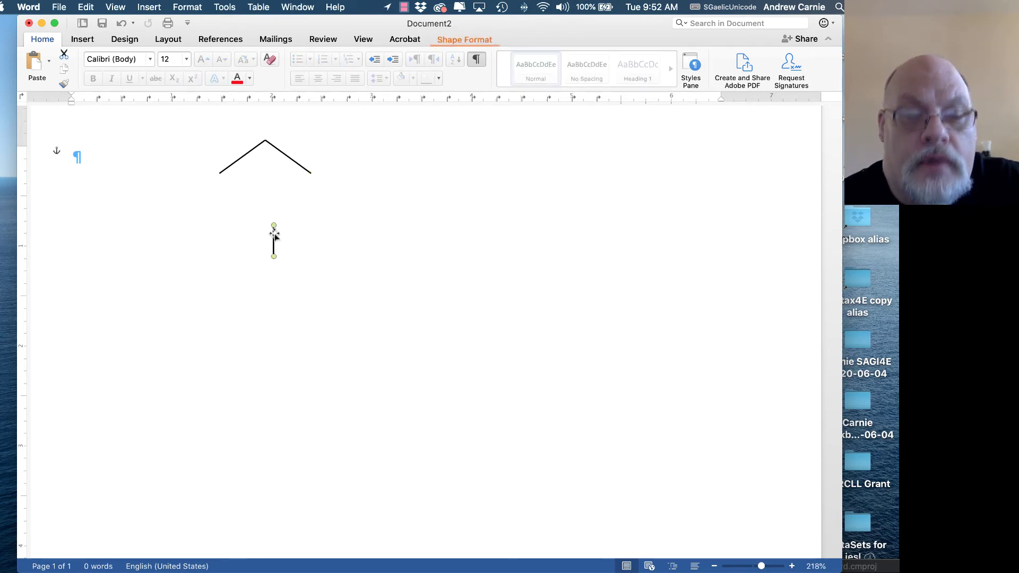
left_click(241, 155, "shift")
left_click(286, 153, "shift")
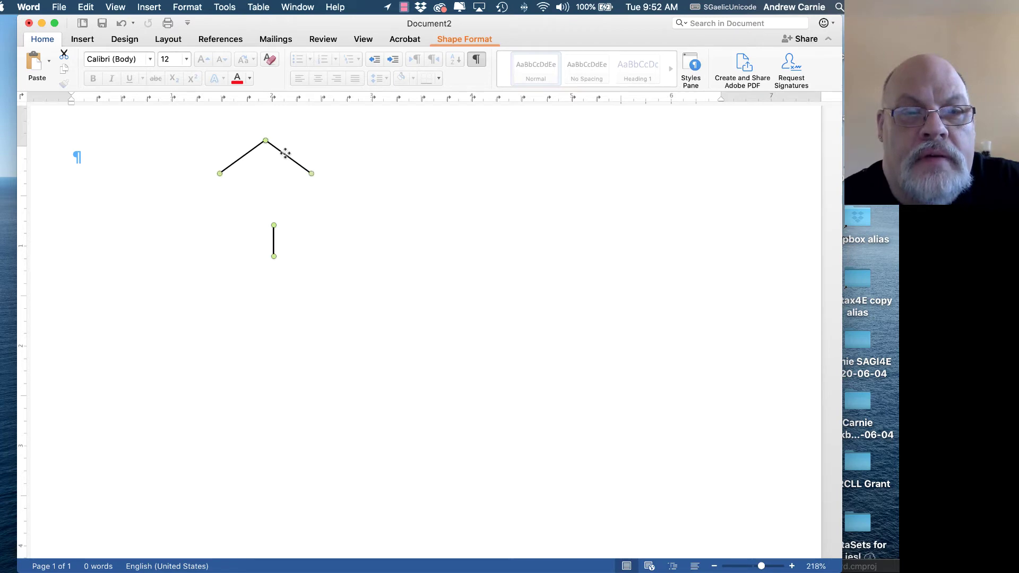
key("super+v")
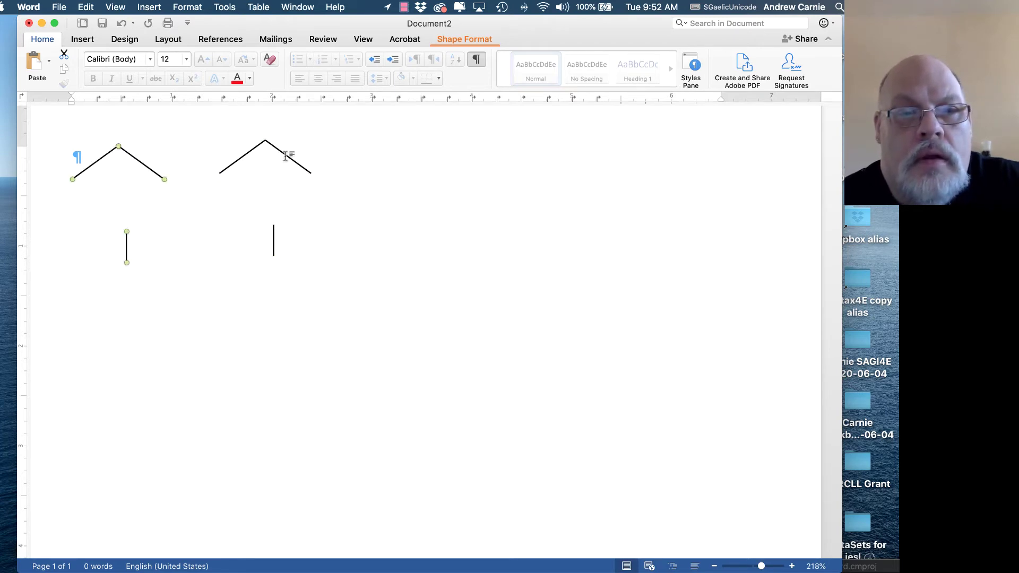
Move the vertical line up under the first tree's apex to form a three-way branch
left_click(136, 240)
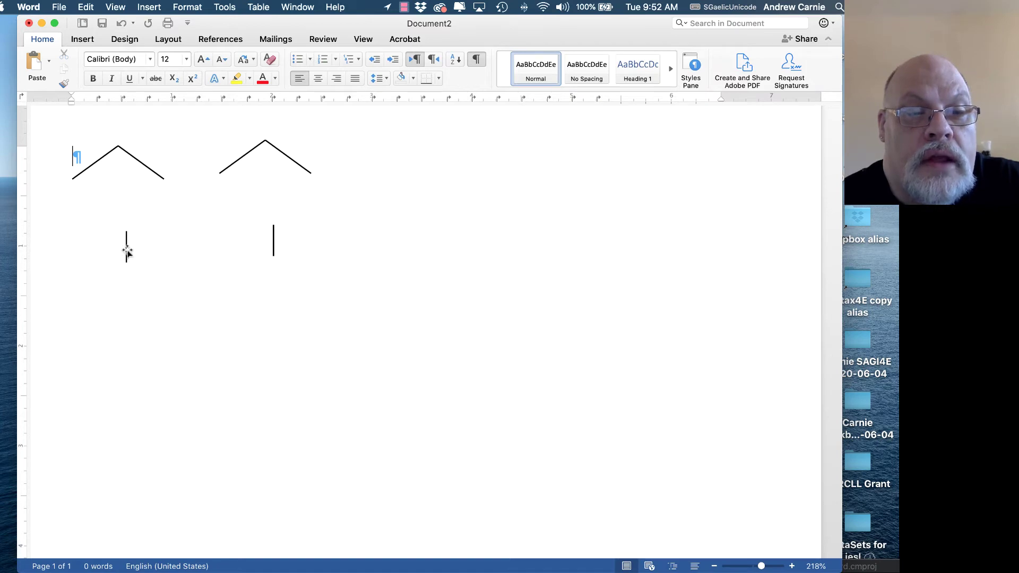
left_click_drag(127, 248, 117, 167)
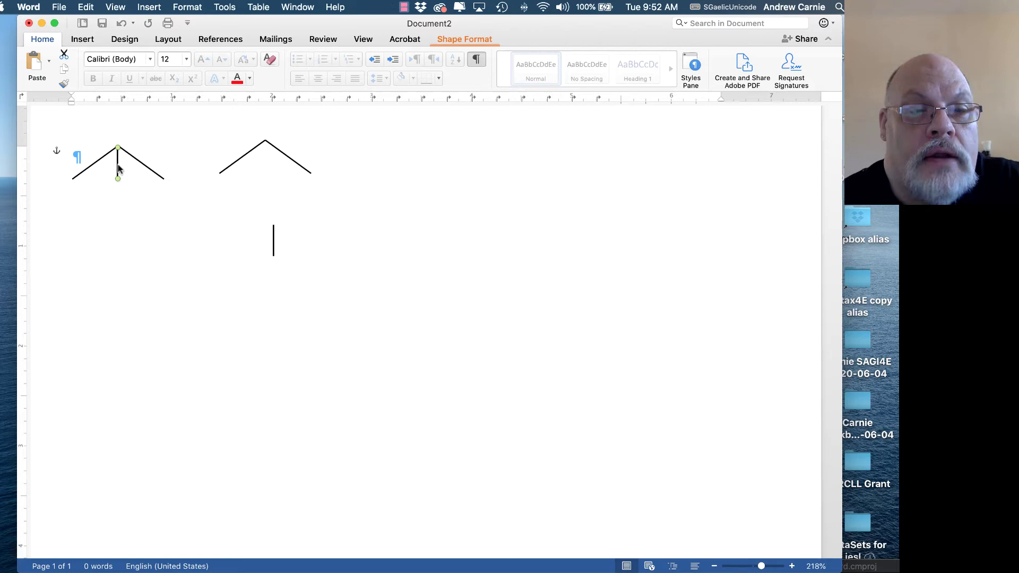
left_click(182, 280)
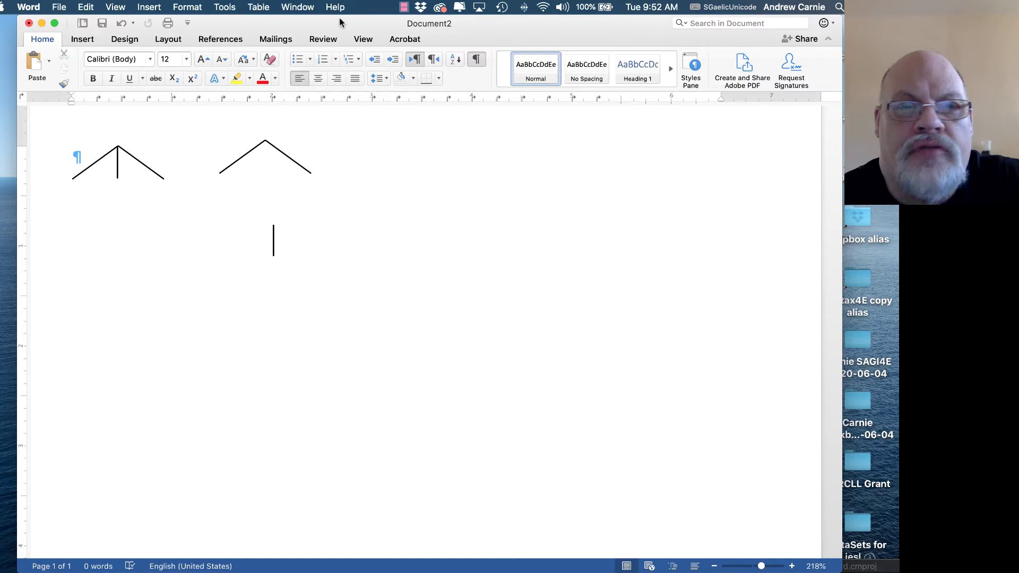
Select both branches of the second tree and confirm a Text Wrapping layout in More Layout Options
left_click(245, 154)
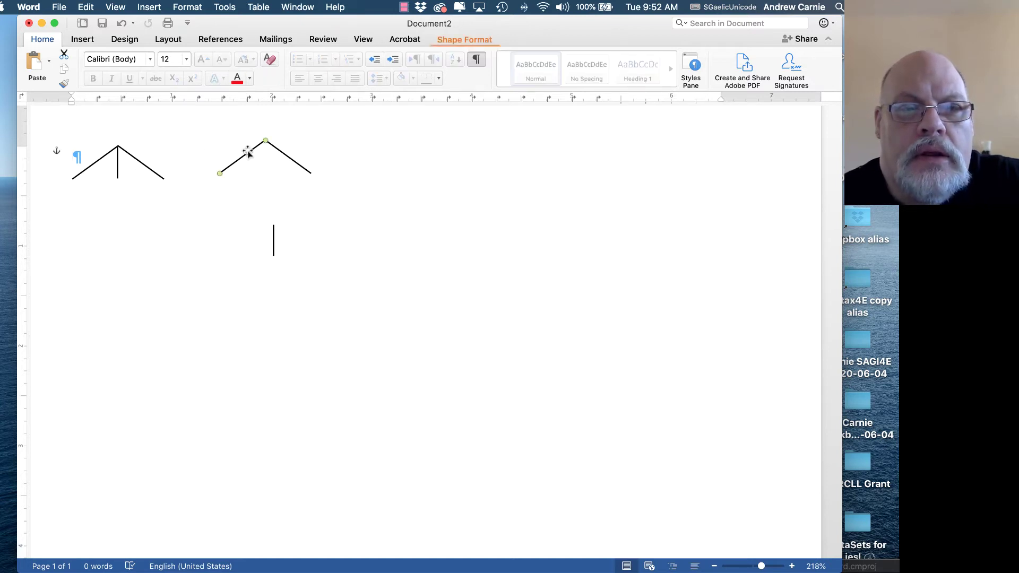
left_click(294, 163)
left_click(295, 164)
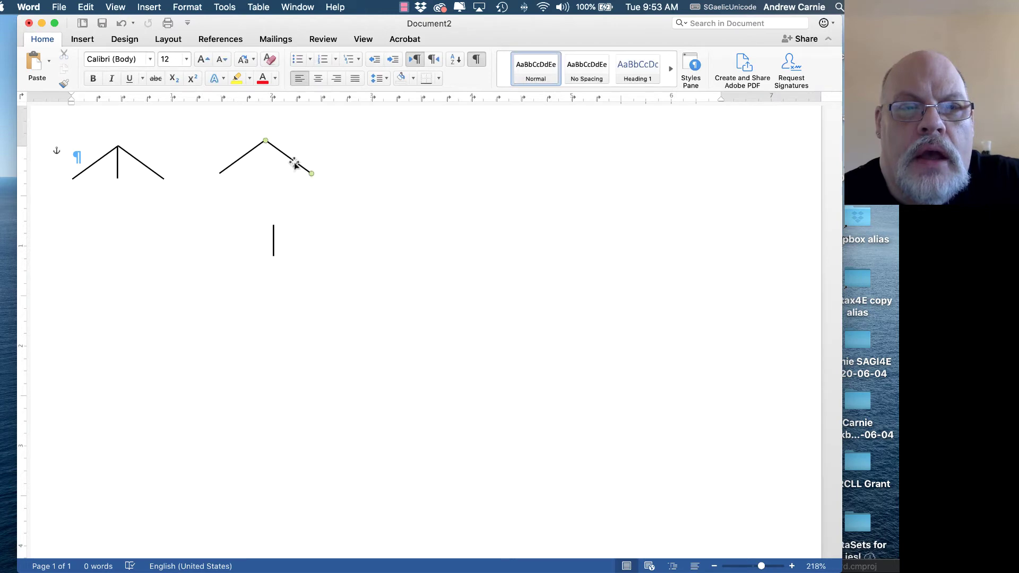
left_click(237, 161, "shift")
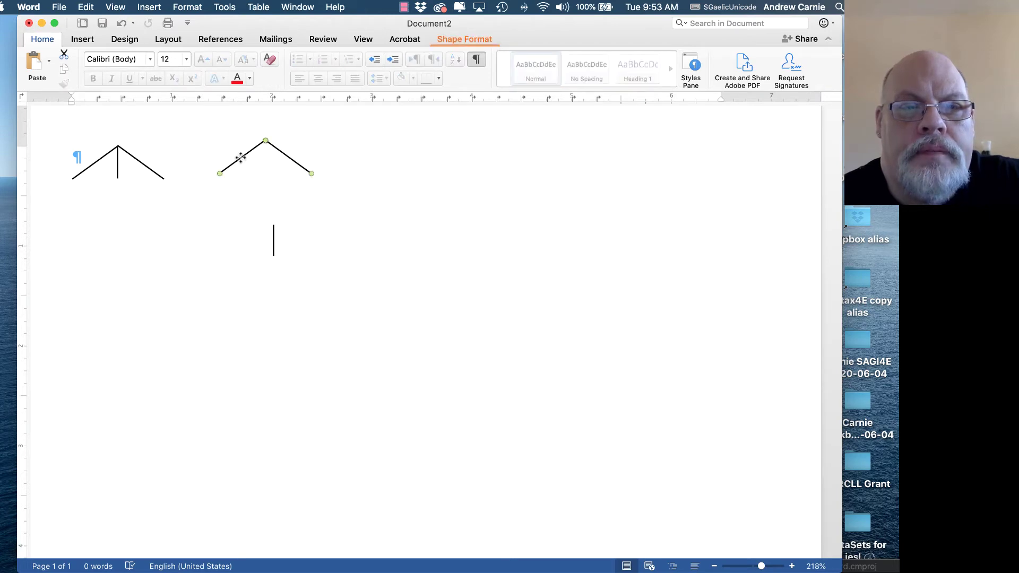
left_click(445, 42)
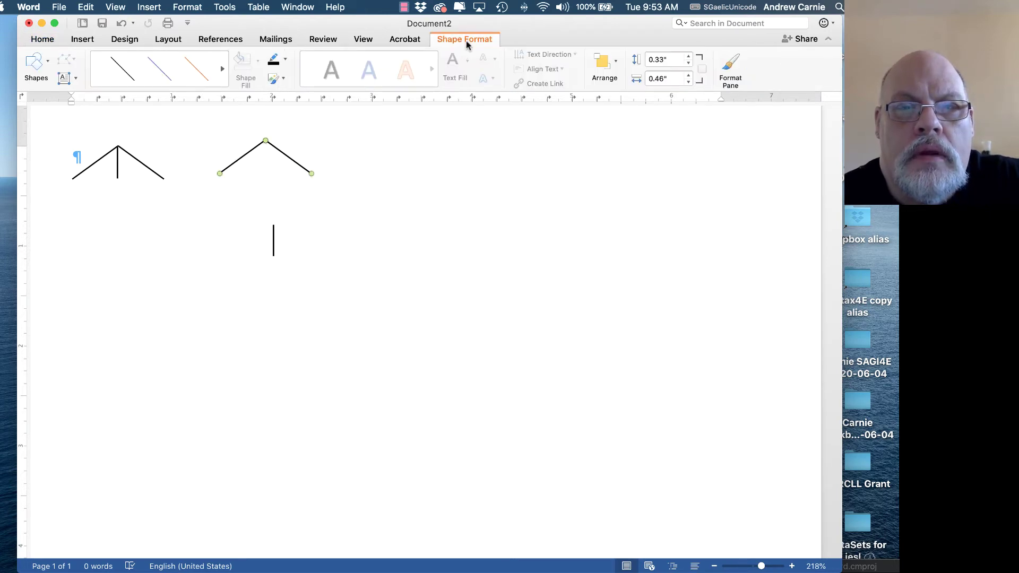
left_click(610, 68)
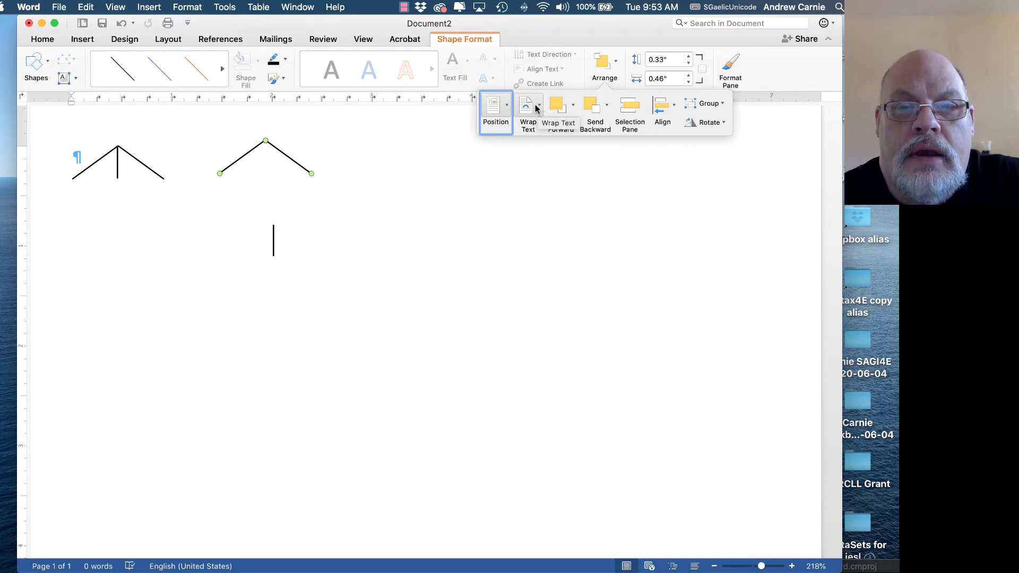
left_click(506, 107)
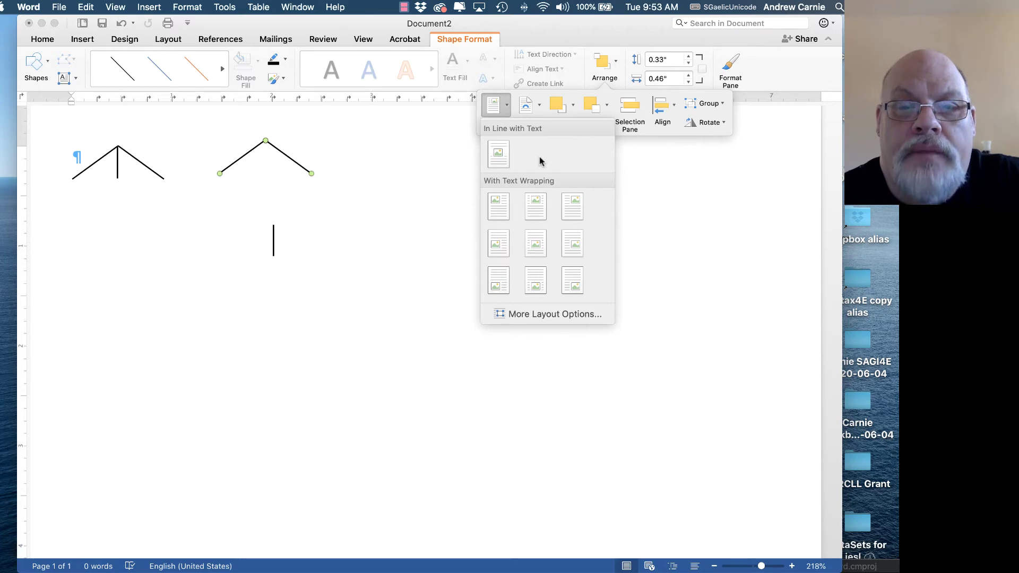
left_click(538, 315)
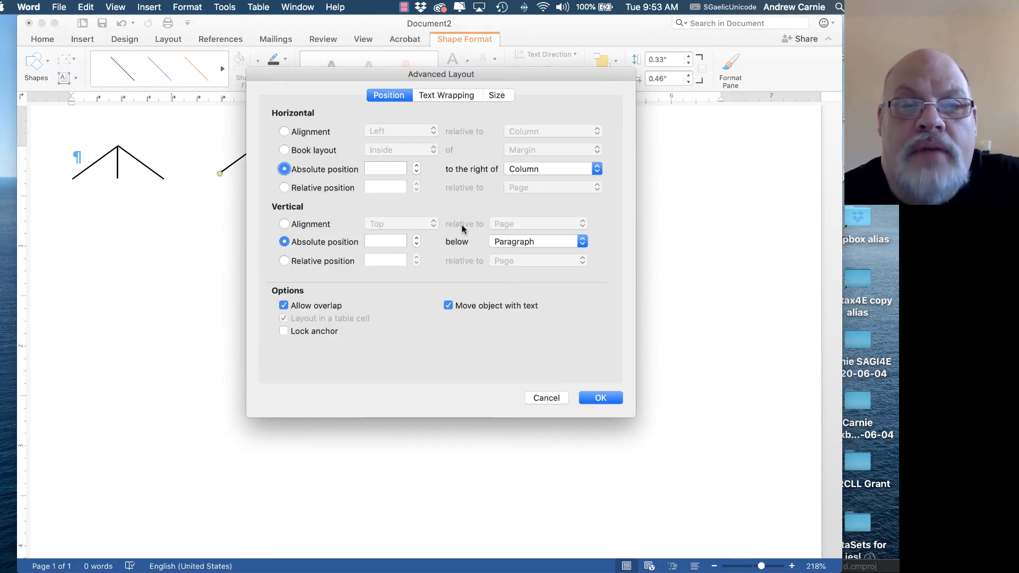
left_click(436, 100)
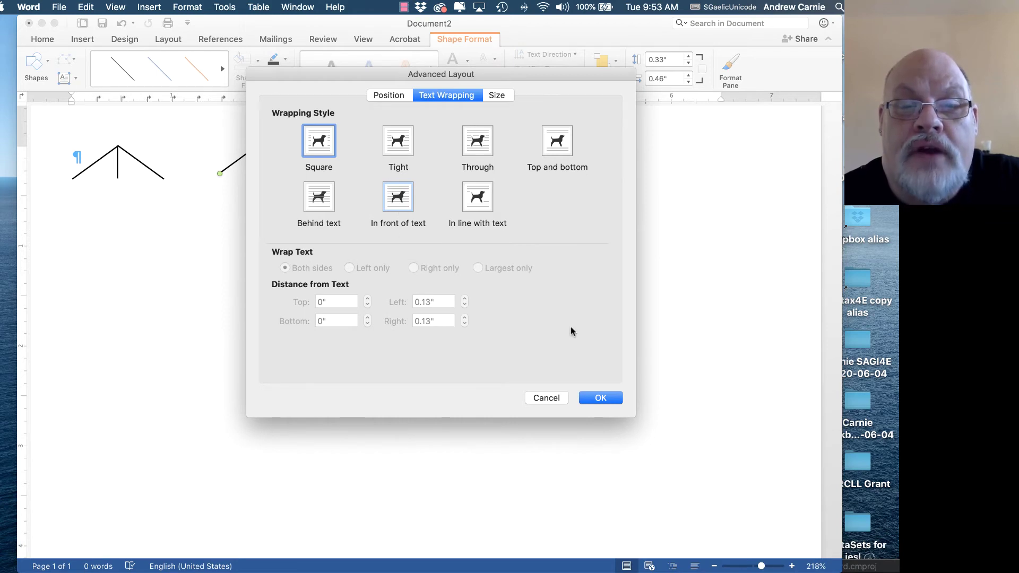
left_click(607, 399)
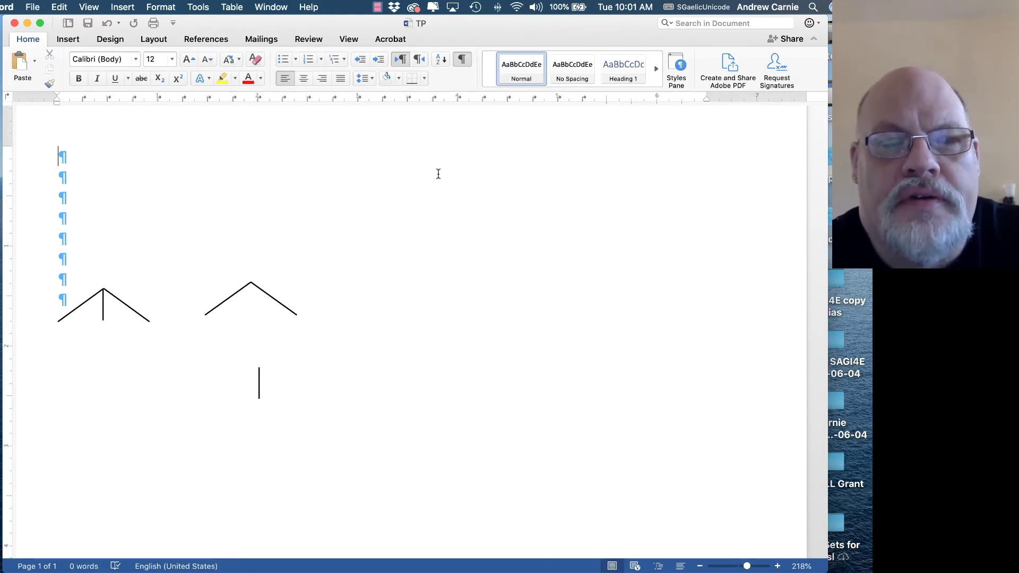
Type 'The detective ate some disgusting popcorn for breakfast.' on the first line, then select 'The detective'
type("The dectiv")
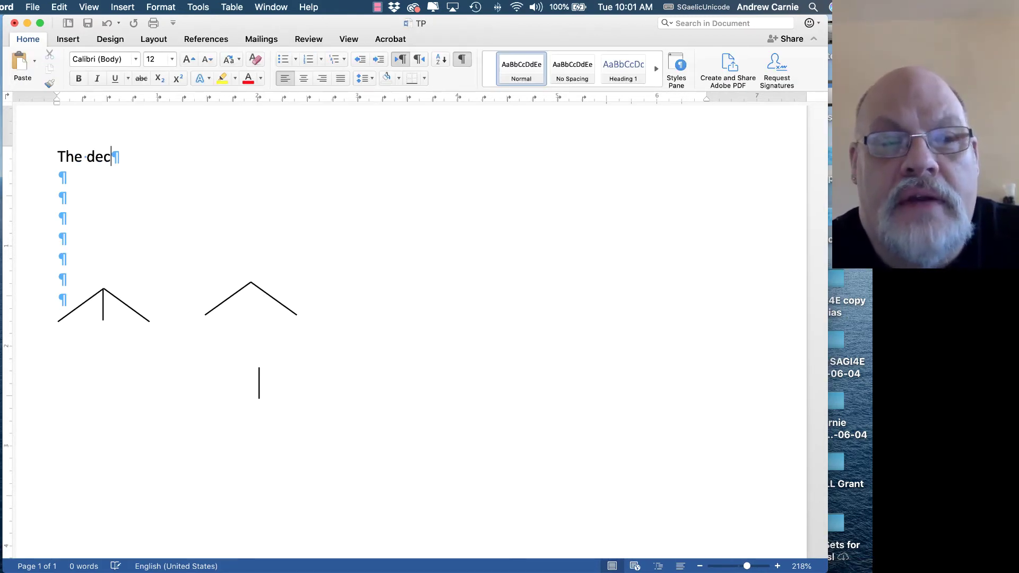
key("BackSpace")
key("BackSpace")
key("BackSpace")
key("BackSpace")
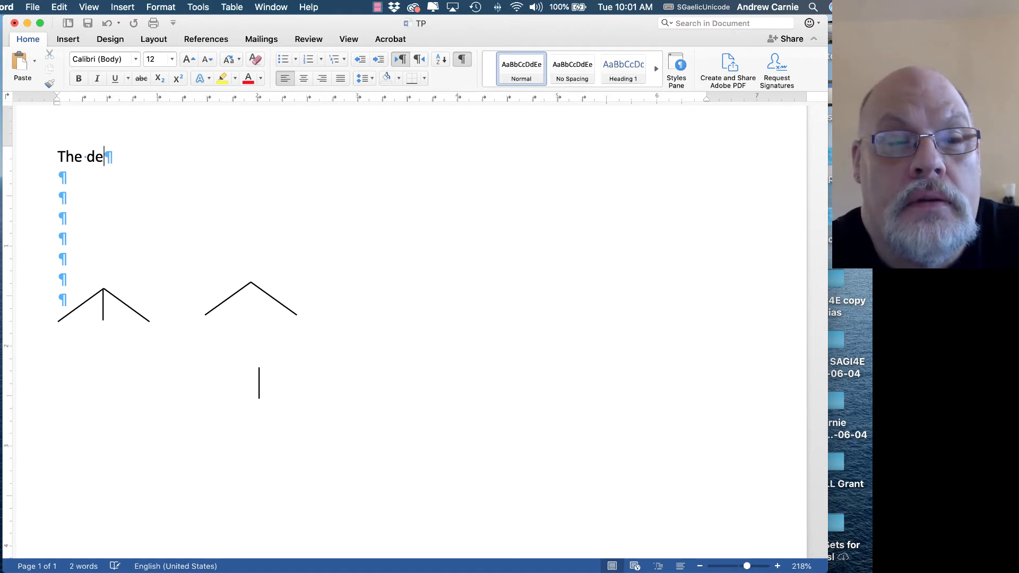
type("tective ")
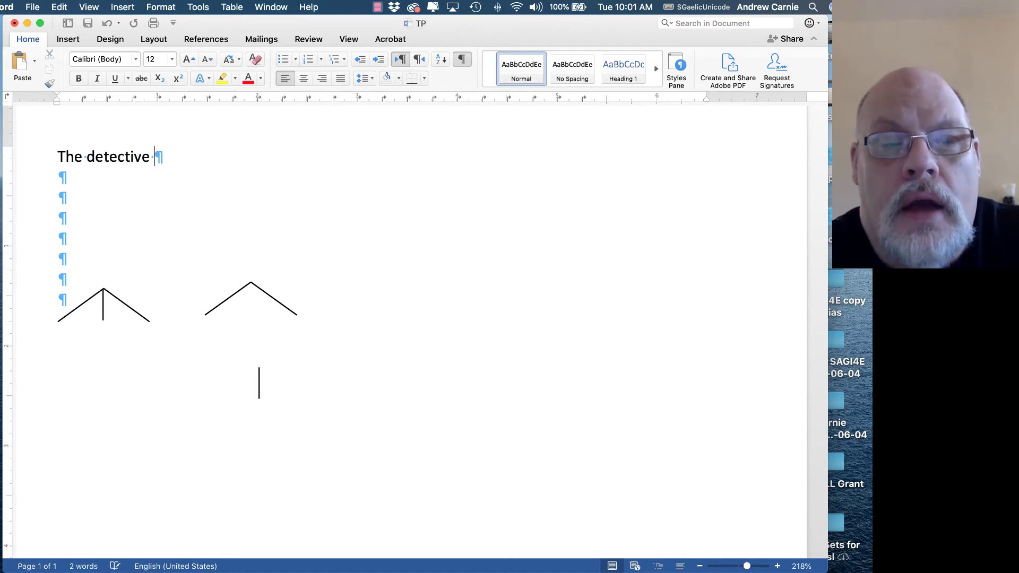
type("ate some dis")
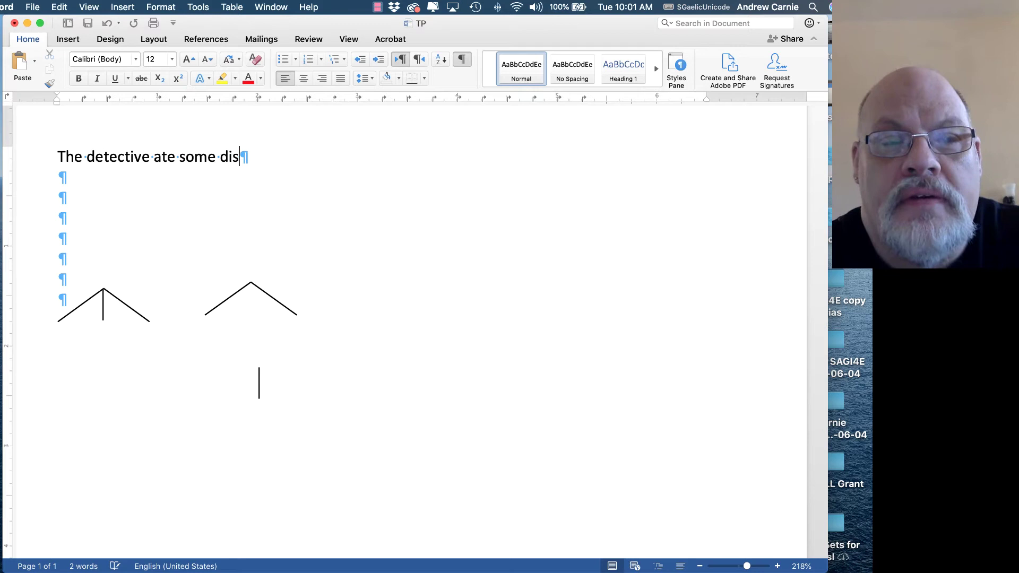
type("gusting pop")
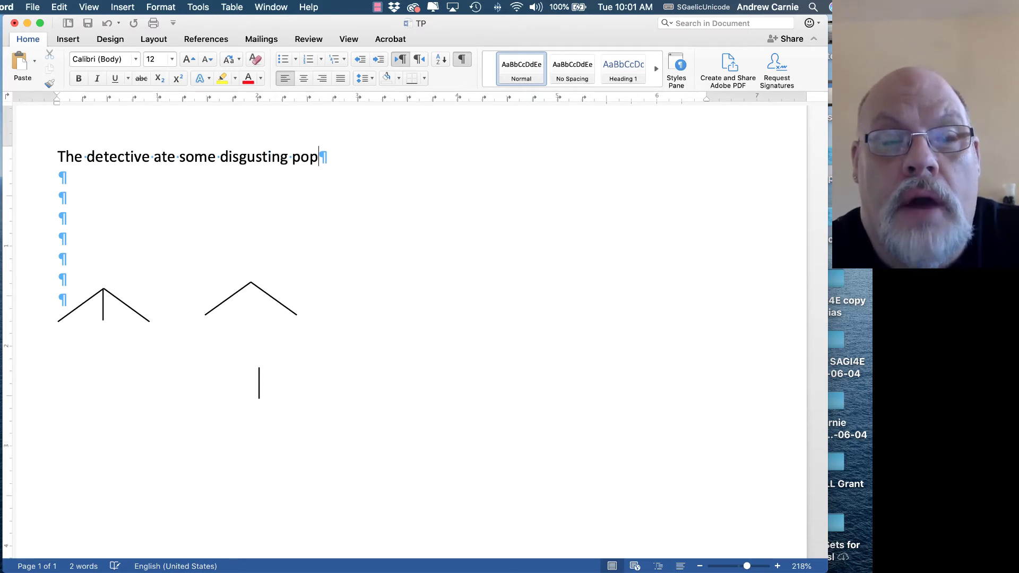
type("corn for ")
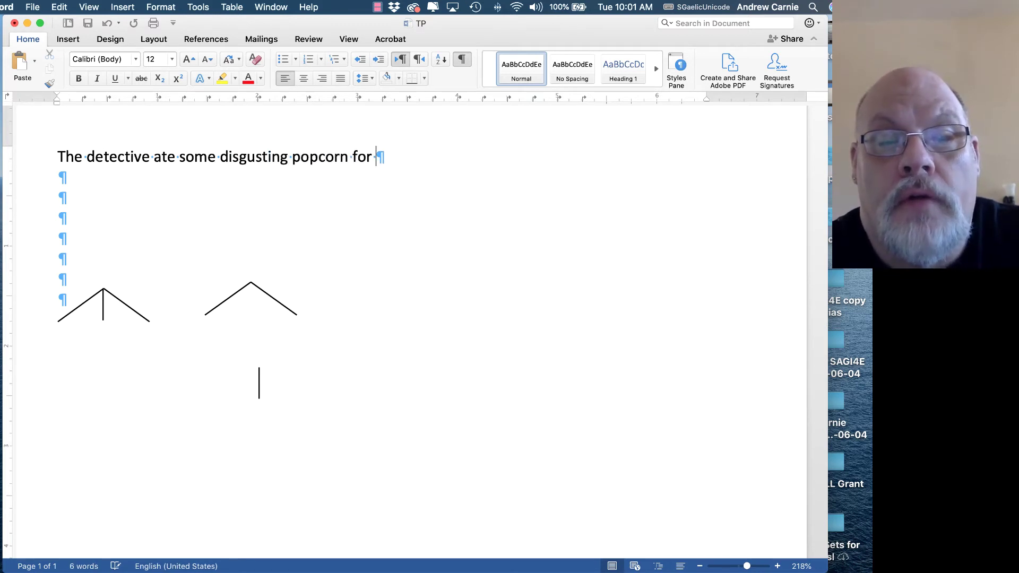
type("breakfa")
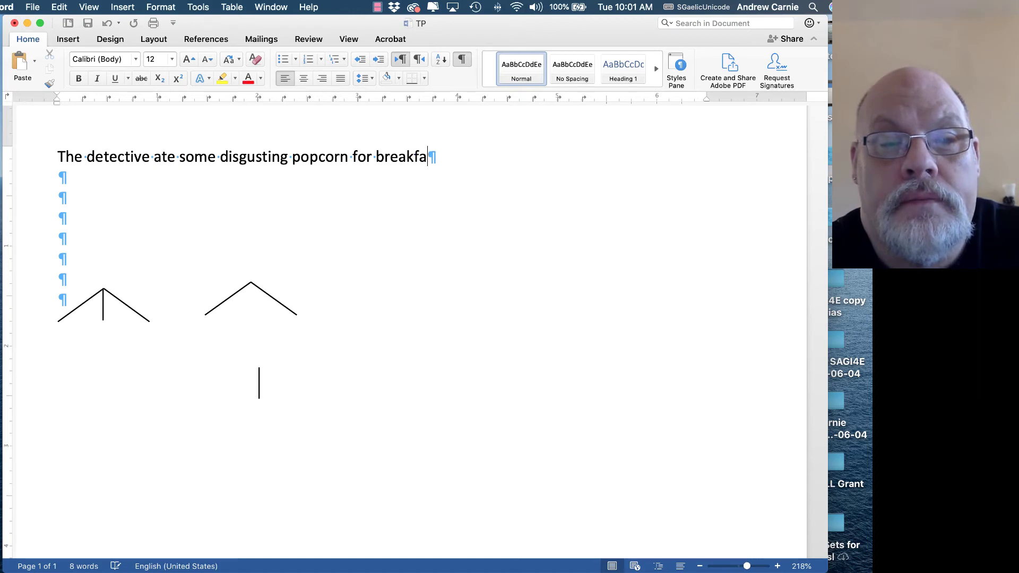
type("st.")
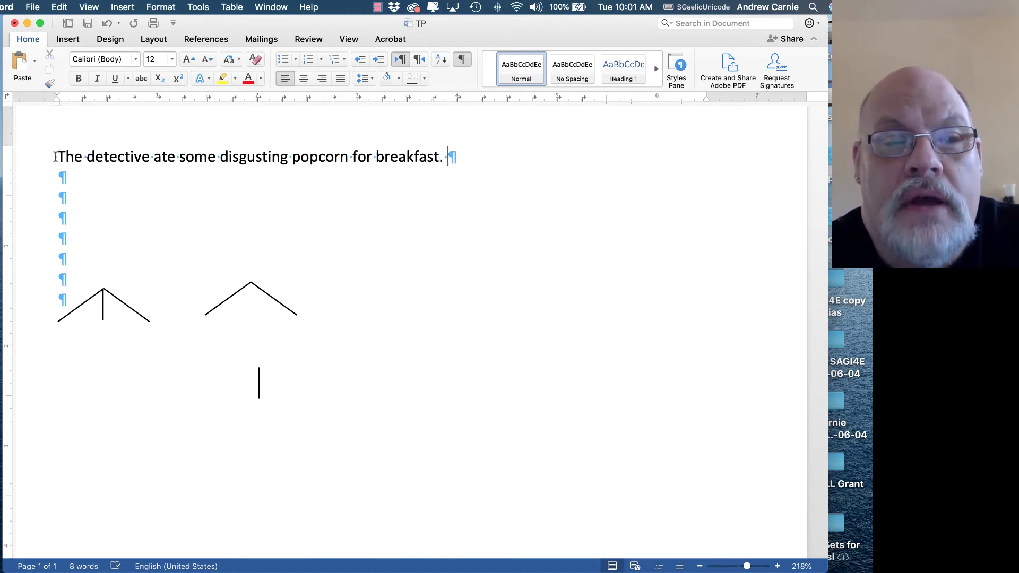
left_click_drag(57, 157, 108, 161)
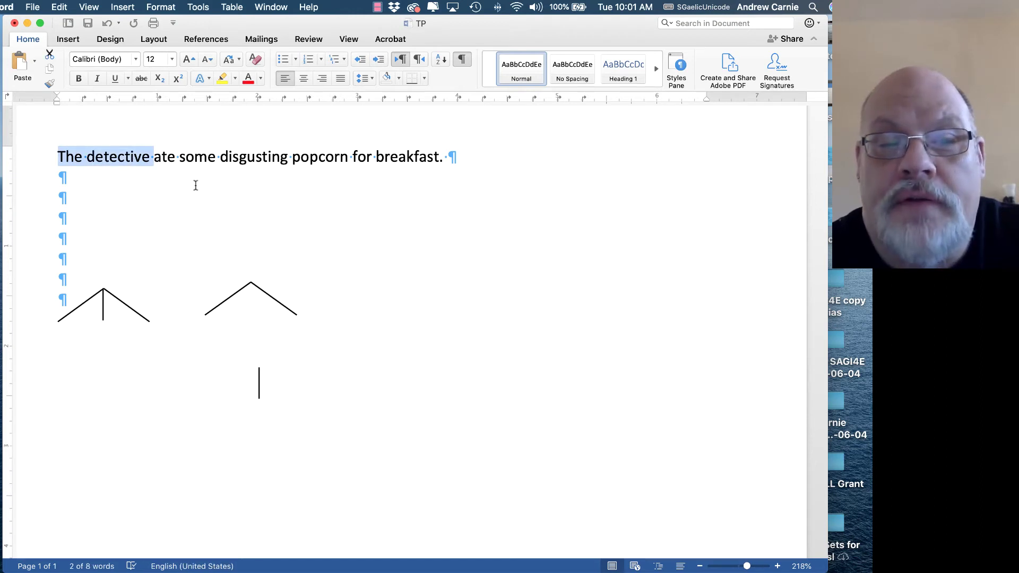
left_click(155, 157)
left_click_drag(154, 157, 429, 164)
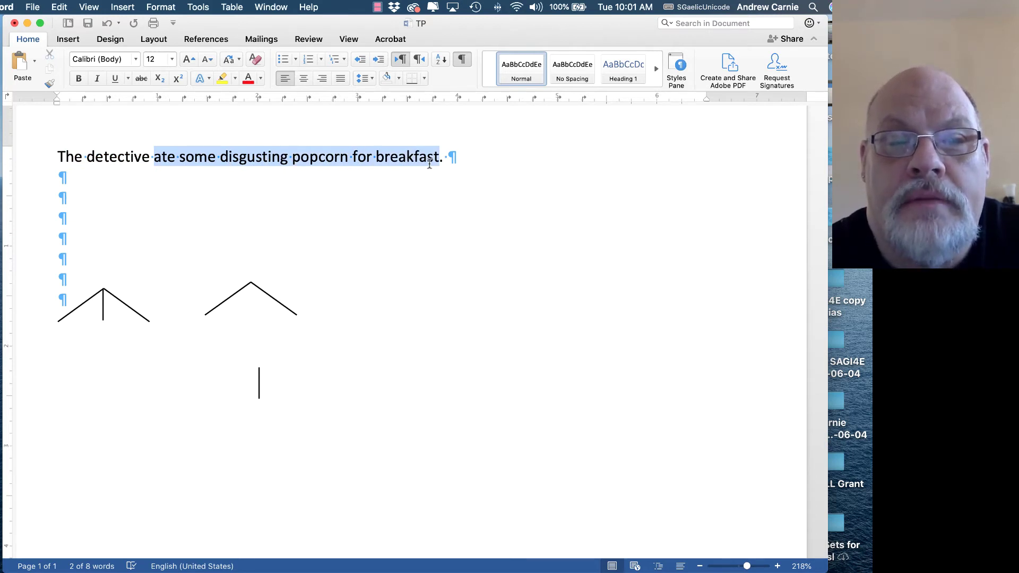
left_click(264, 159)
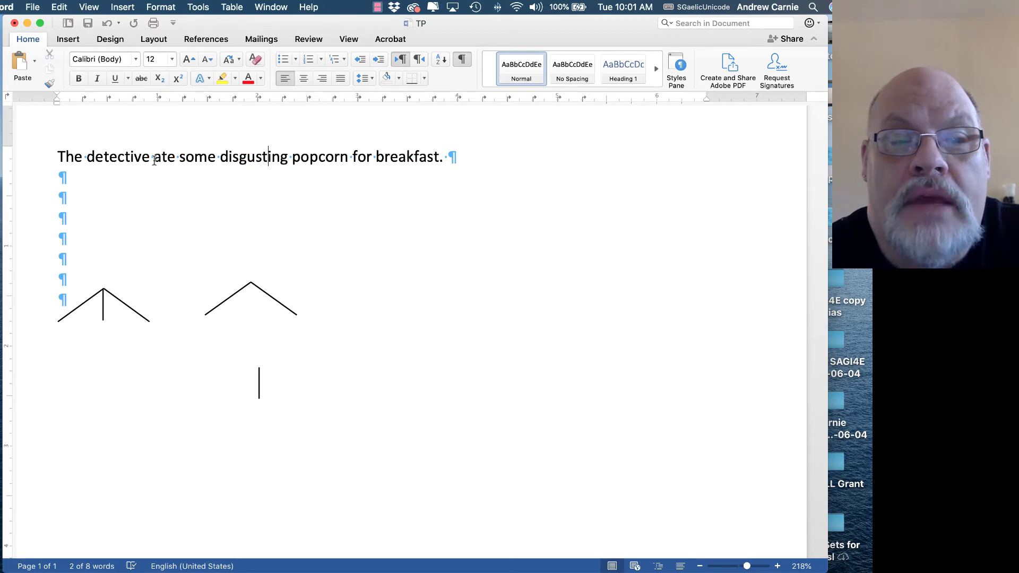
left_click_drag(181, 160, 427, 161)
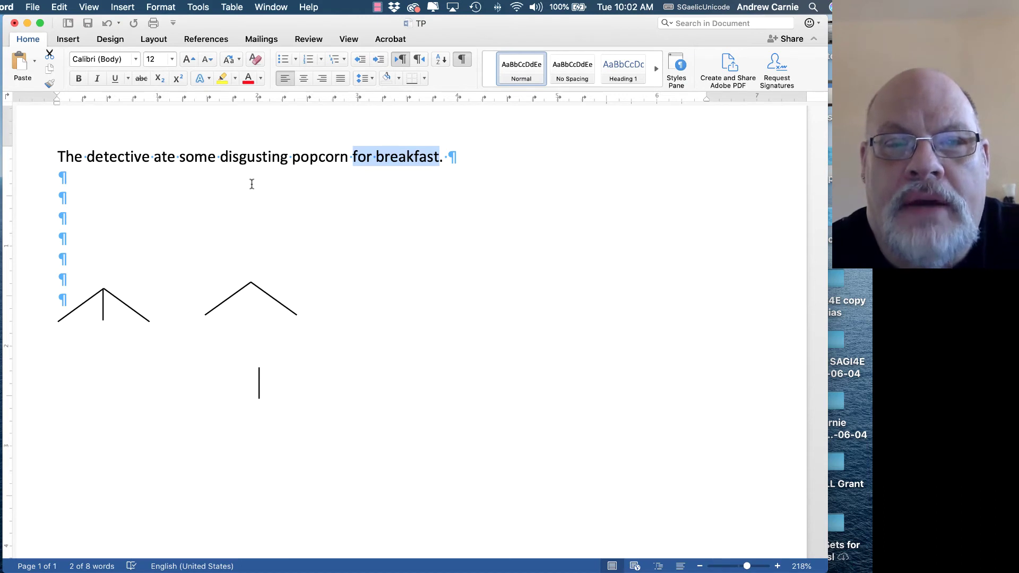
left_click(246, 180)
left_click(244, 195)
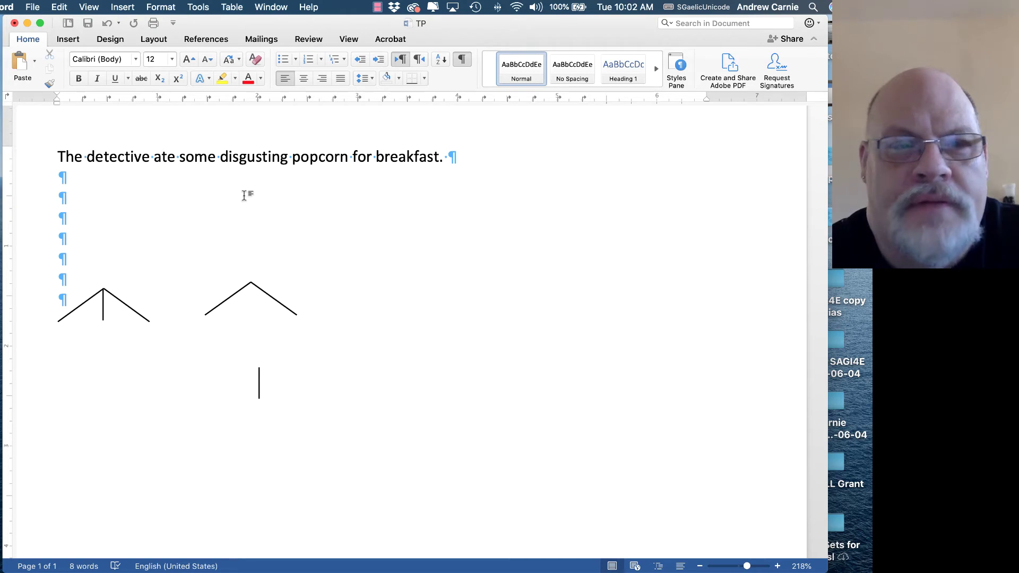
Type the TP label on a tab-indented line
key("Tab")
key("Tab")
key("Tab")
key("Tab")
key("Tab")
key("Tab")
key("Tab")
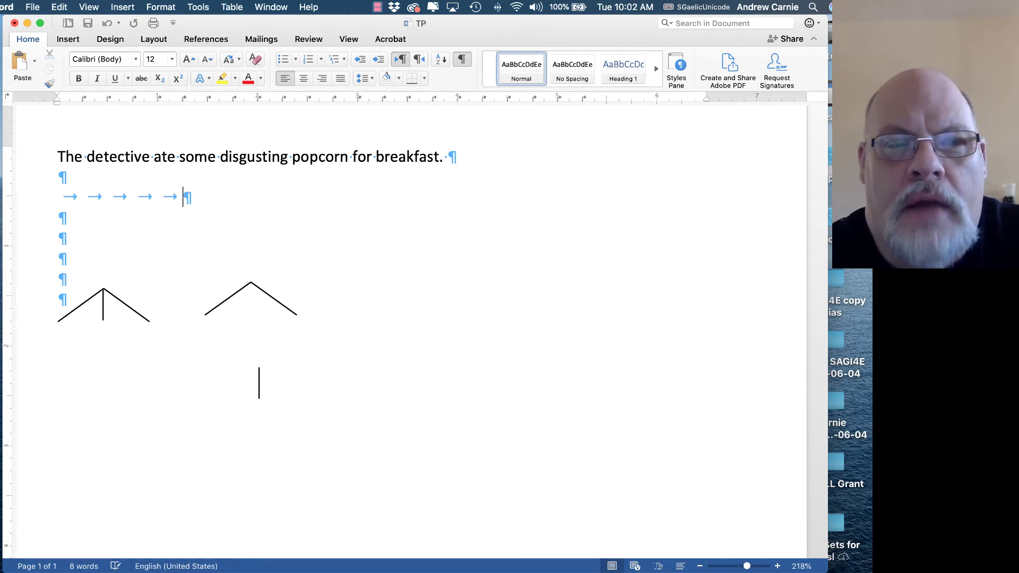
type("TP")
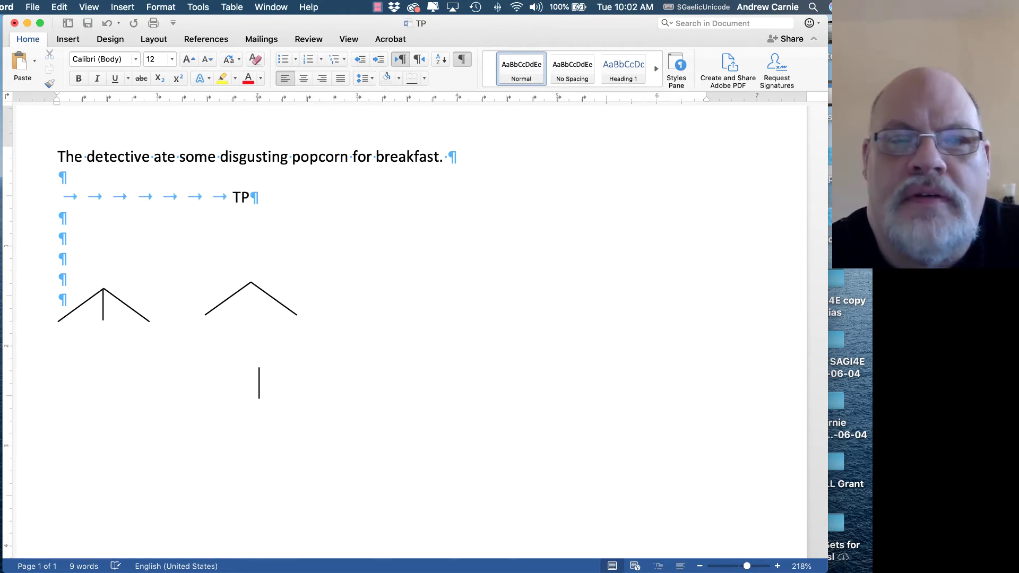
key("Return")
key("Return")
Add the tab-spaced NP and VP labels, then start a two-tab line one blank line below
key("Tab")
key("Tab")
key("Tab")
key("Tab")
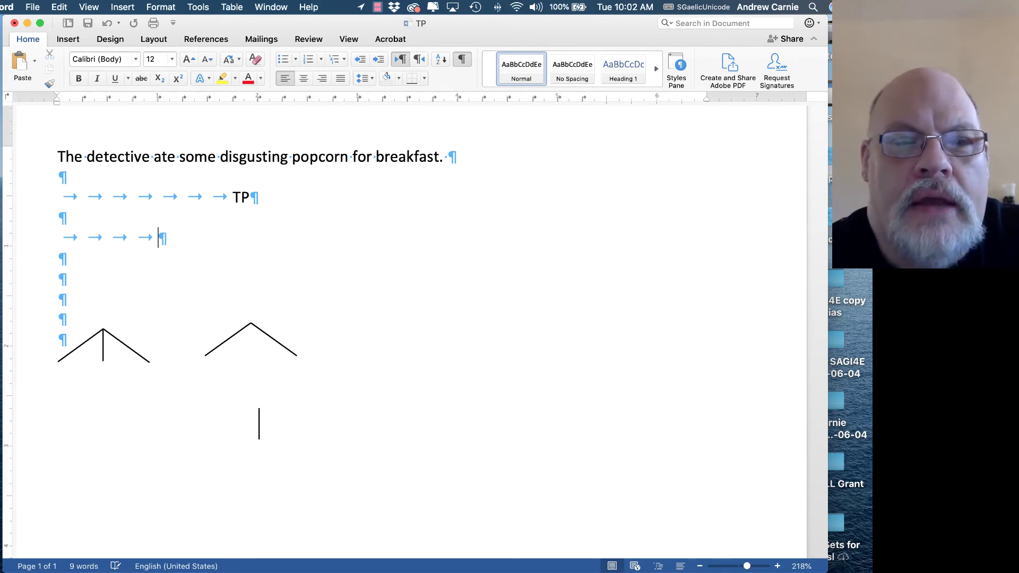
type("NP")
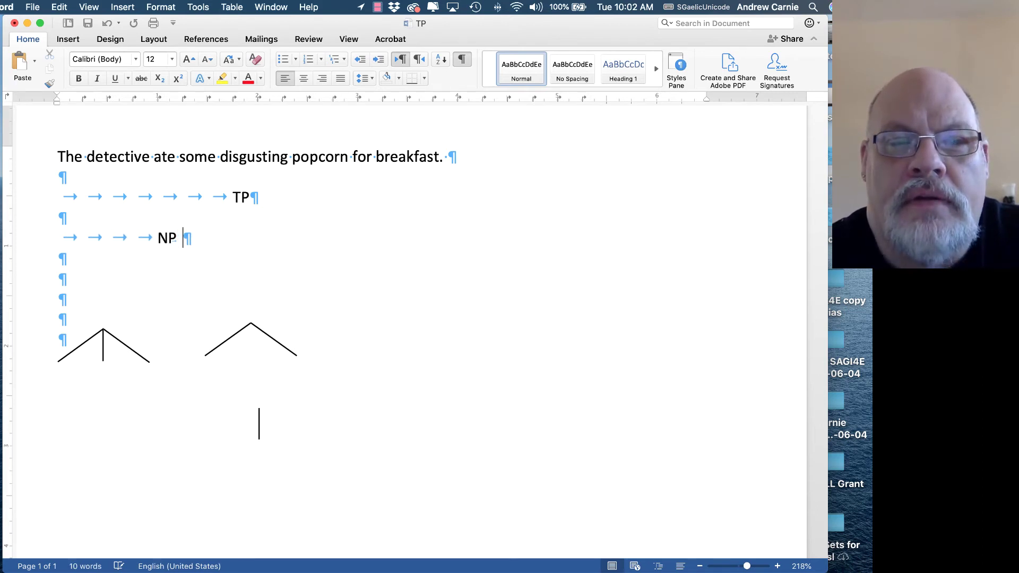
key("Tab")
key("Tab")
key("Tab")
key("Tab")
key("Tab")
key("BackSpace")
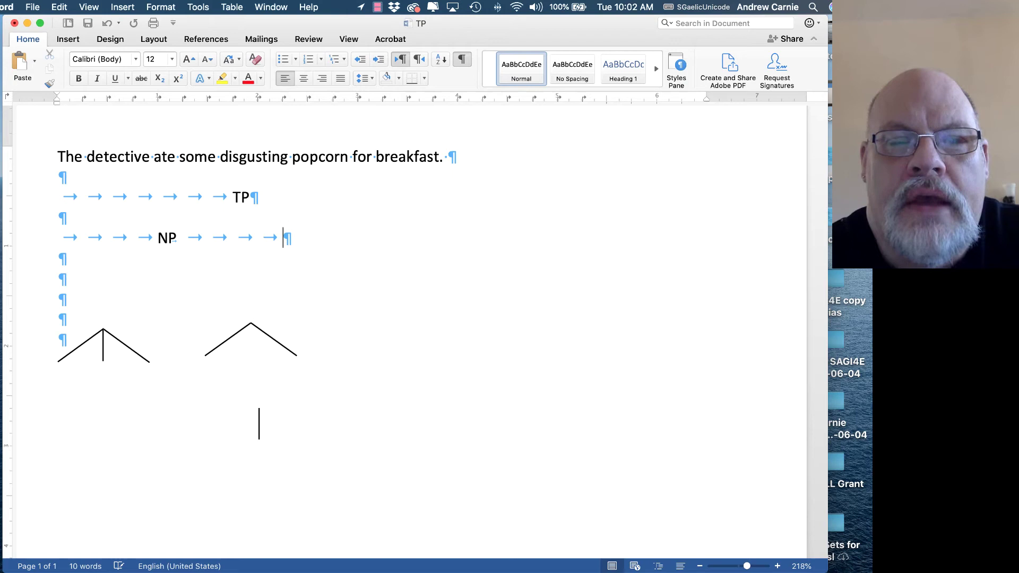
key("Tab")
type("VP")
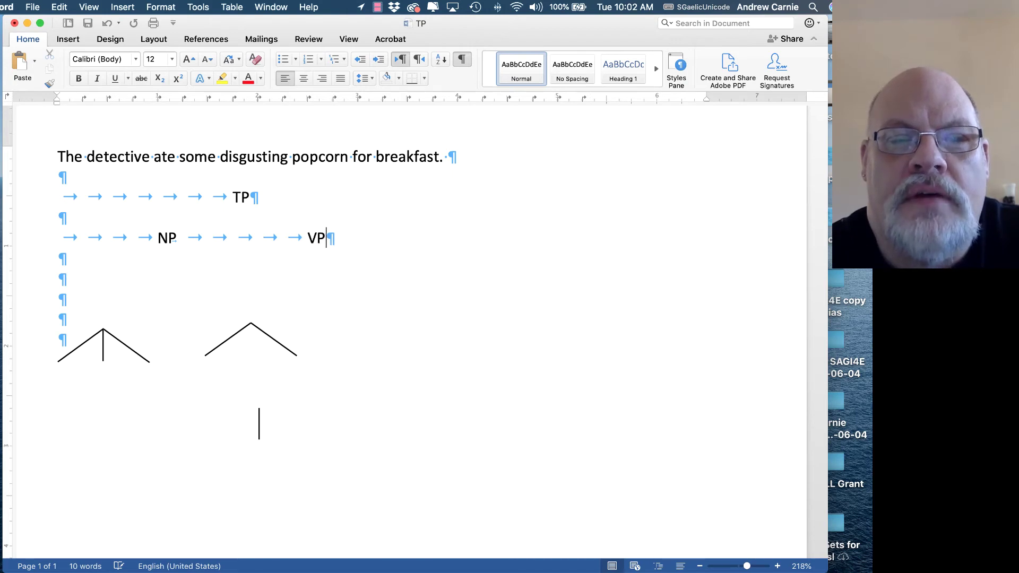
key("Return")
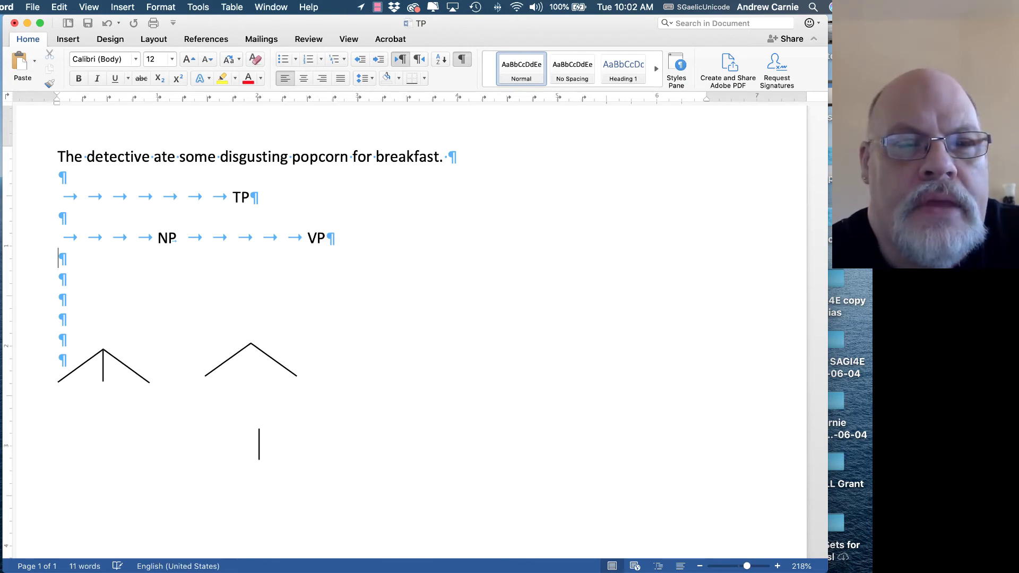
key("Return")
key("Tab")
key("Tab")
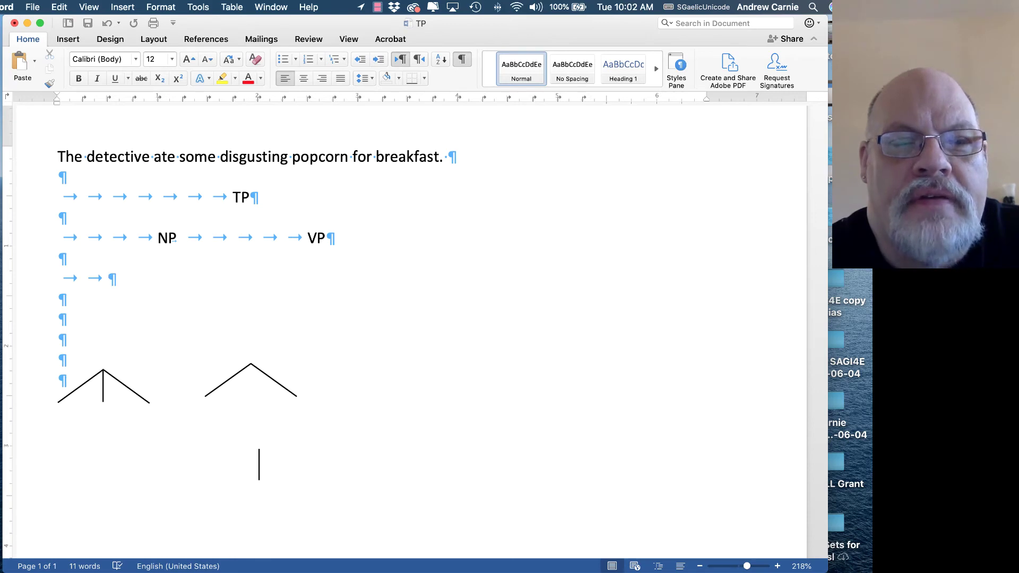
Type D, N, V, NP and PP, tab-spaced to align beneath NP and VP
type("D")
key("Tab")
key("Tab")
key("Tab")
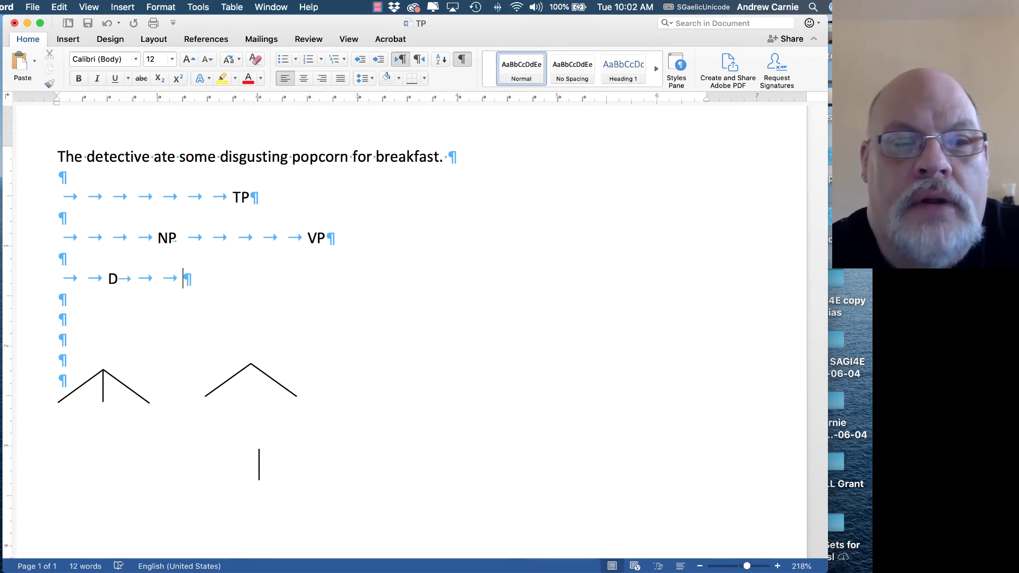
key("Tab")
type("N")
key("Tab")
key("Tab")
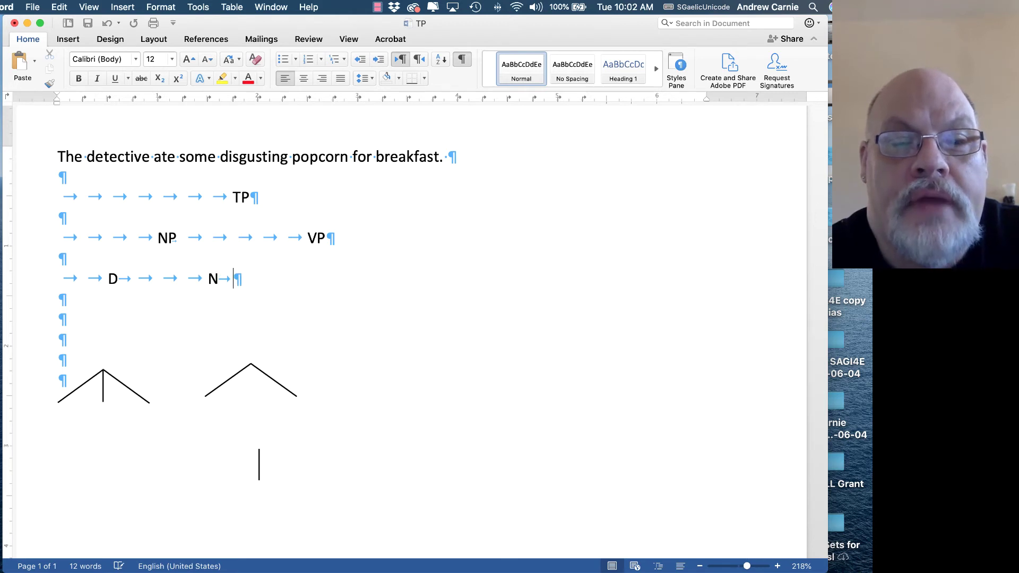
type("V")
key("Tab")
key("Tab")
key("Tab")
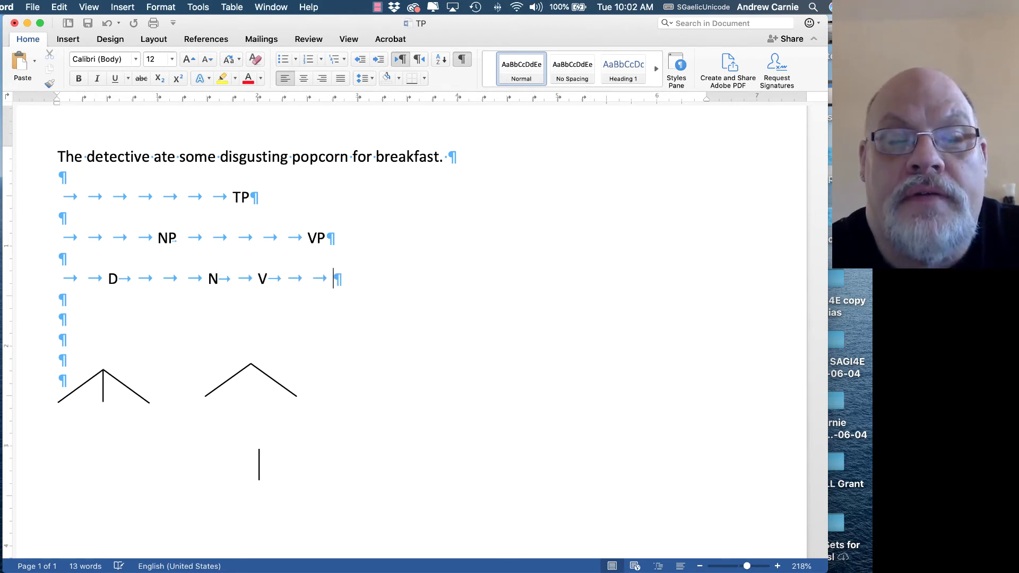
key("BackSpace")
key("Tab")
type("NP")
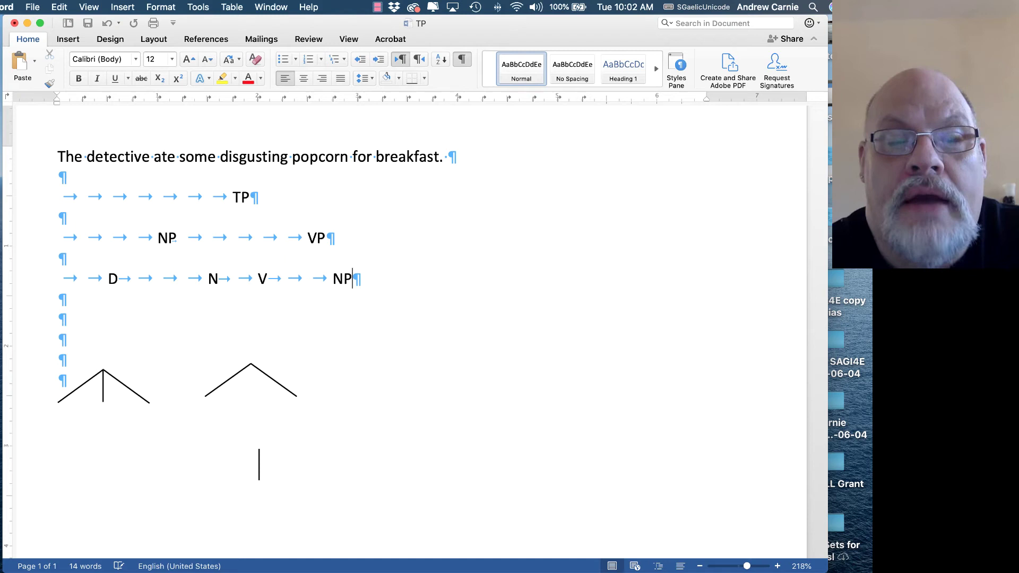
key("Tab")
key("Tab")
key("Tab")
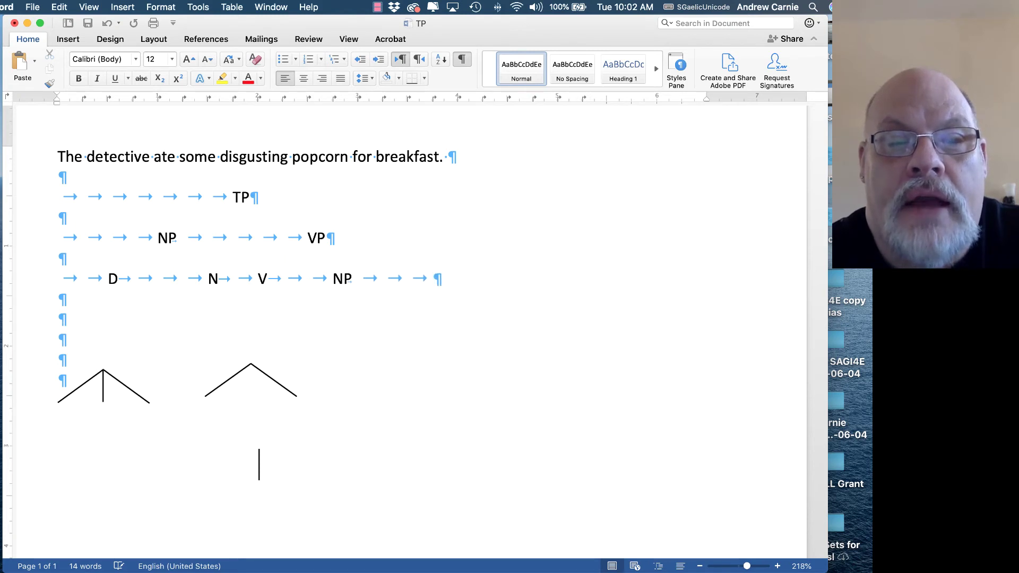
key("BackSpace")
type("PP")
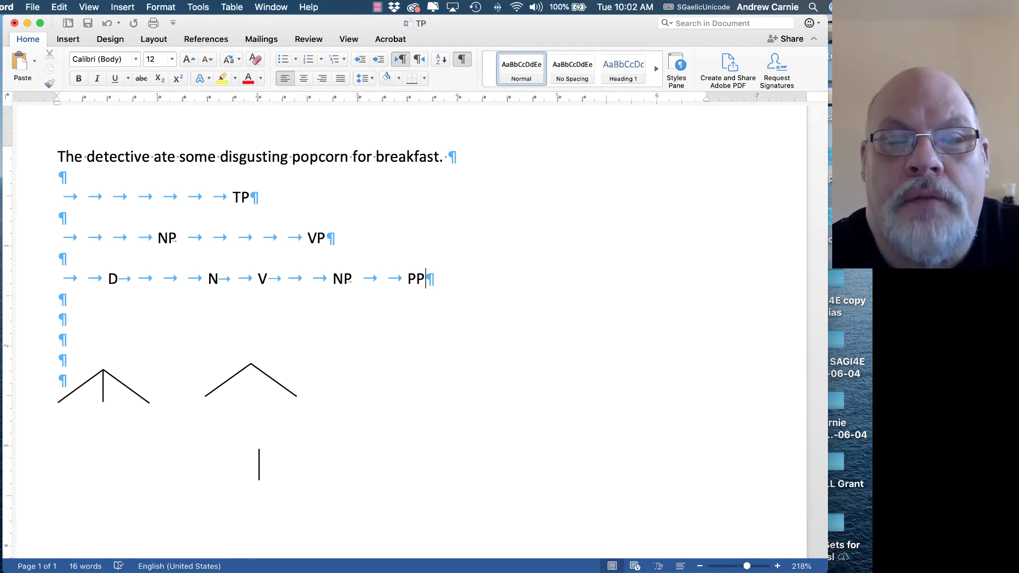
On a new line, type The, detective and ate under D, N and V
key("Return")
key("Tab")
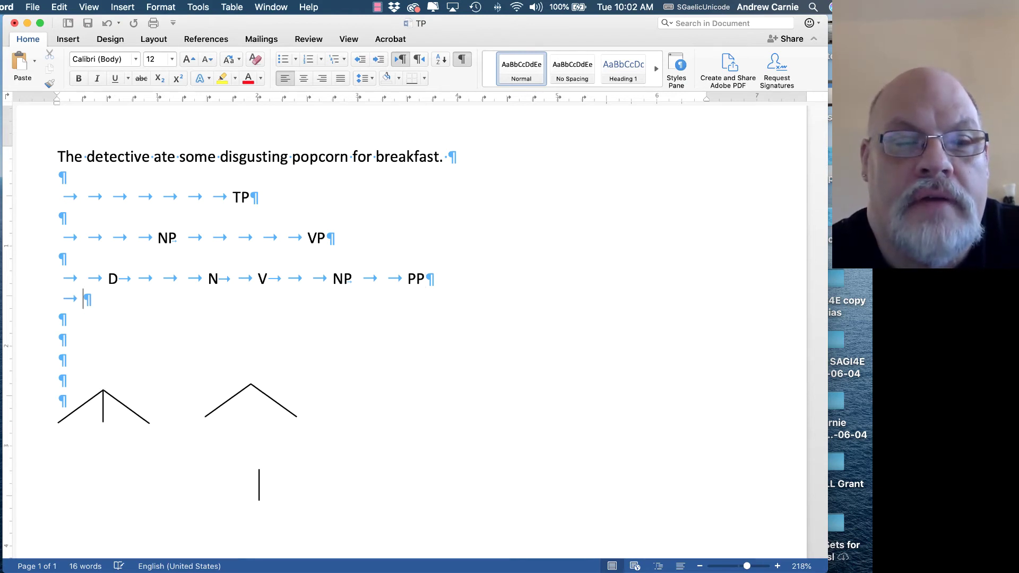
key("Tab")
key("BackSpace")
type("the")
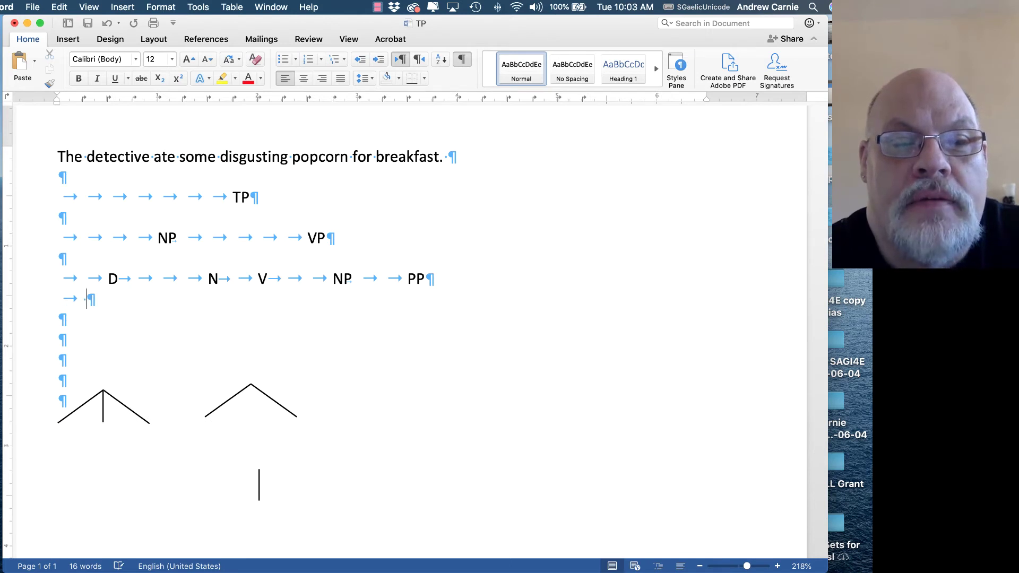
key("Tab")
key("Tab")
key("Tab")
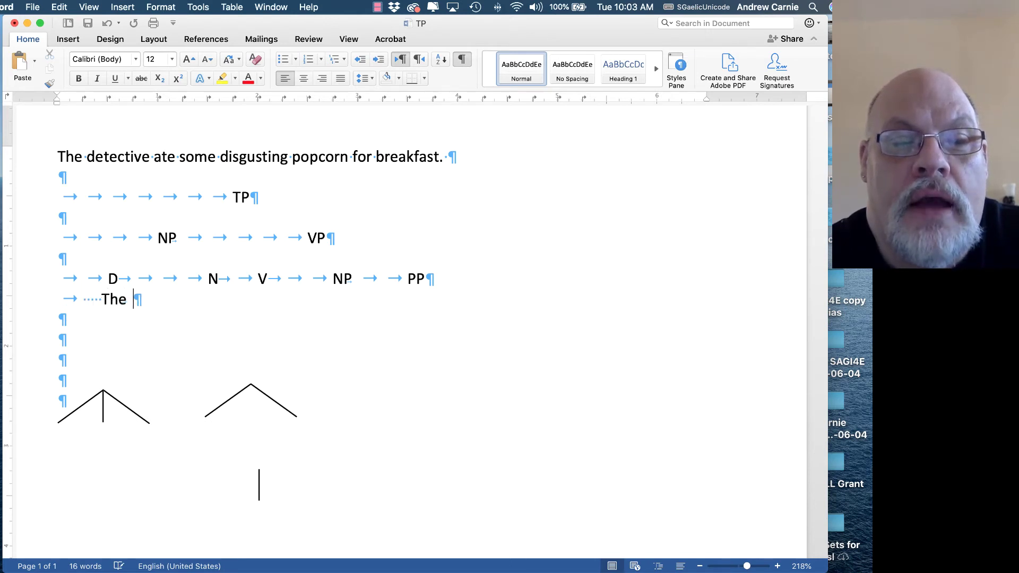
key("BackSpace")
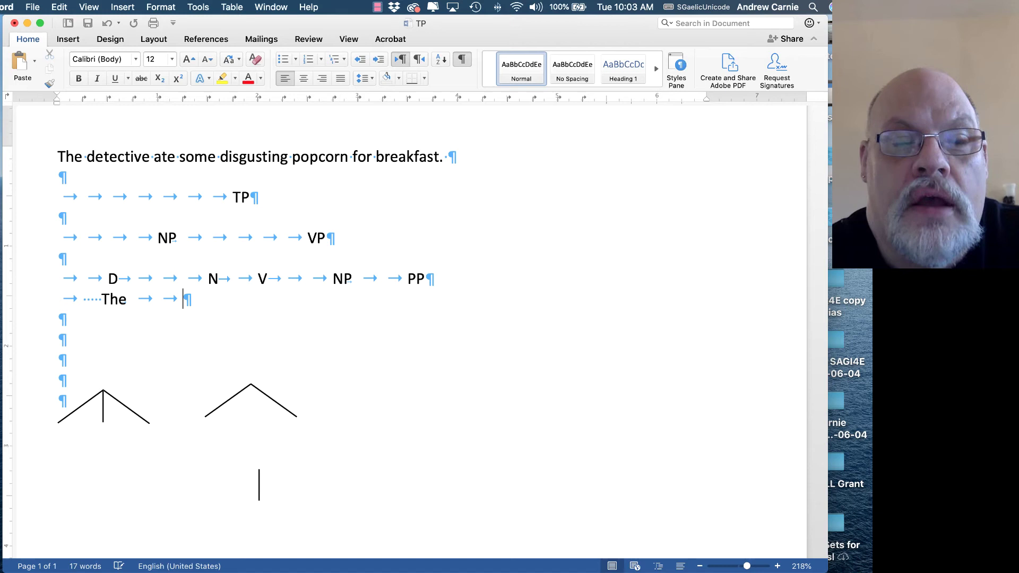
type("dect")
key("BackSpace")
key("BackSpace")
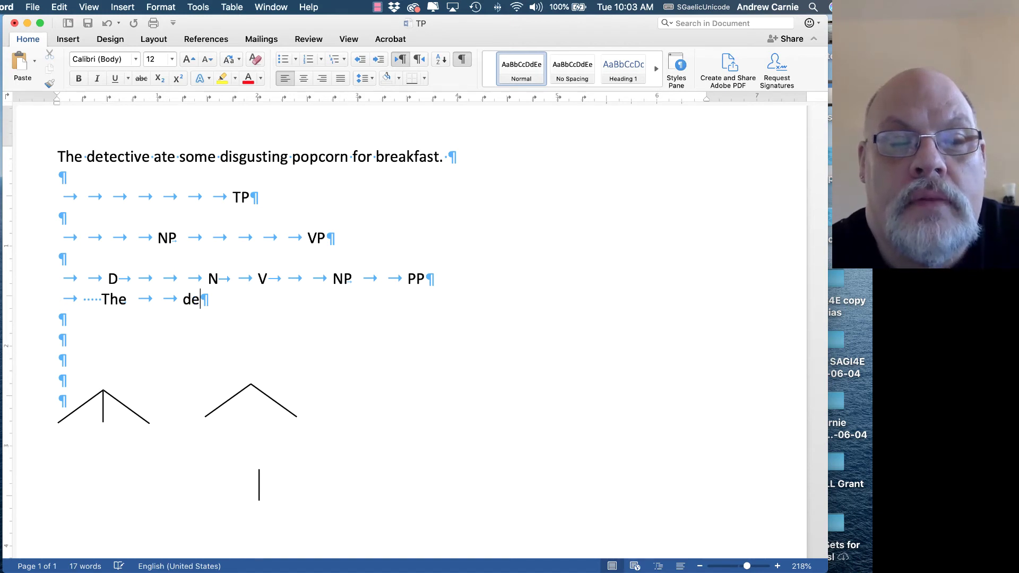
type("tective")
key("Tab")
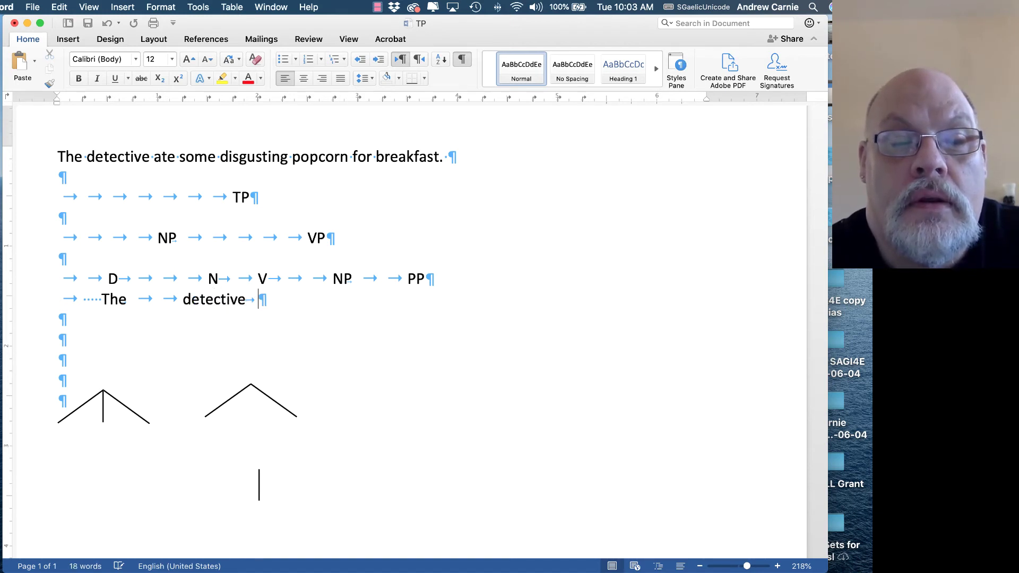
type("ate")
Start another line, tabbed across to sit under the object NP
key("Return")
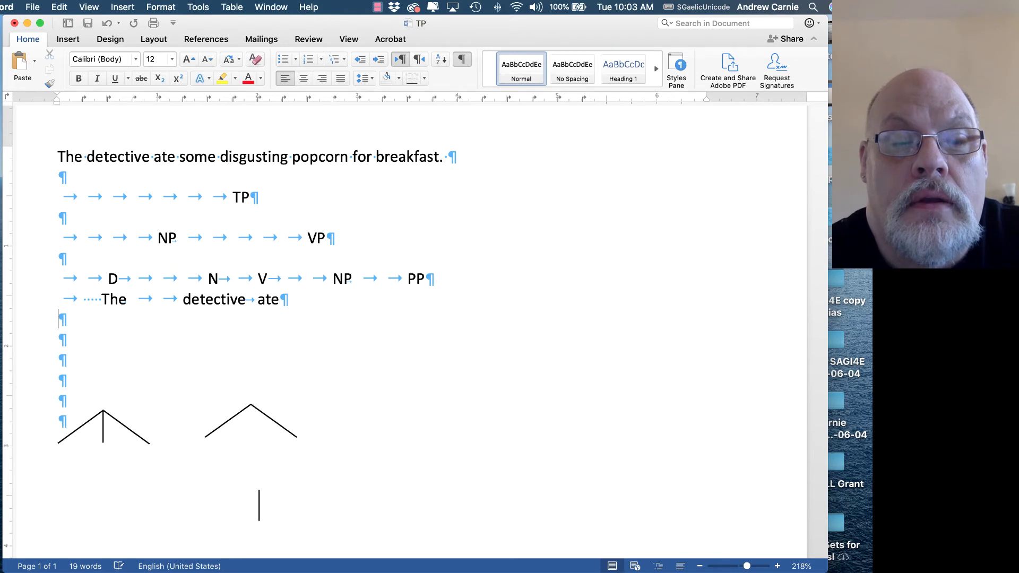
key("Tab")
key("Tab")
key("Tab")
key("Tab")
key("Tab")
key("Tab")
key("Tab")
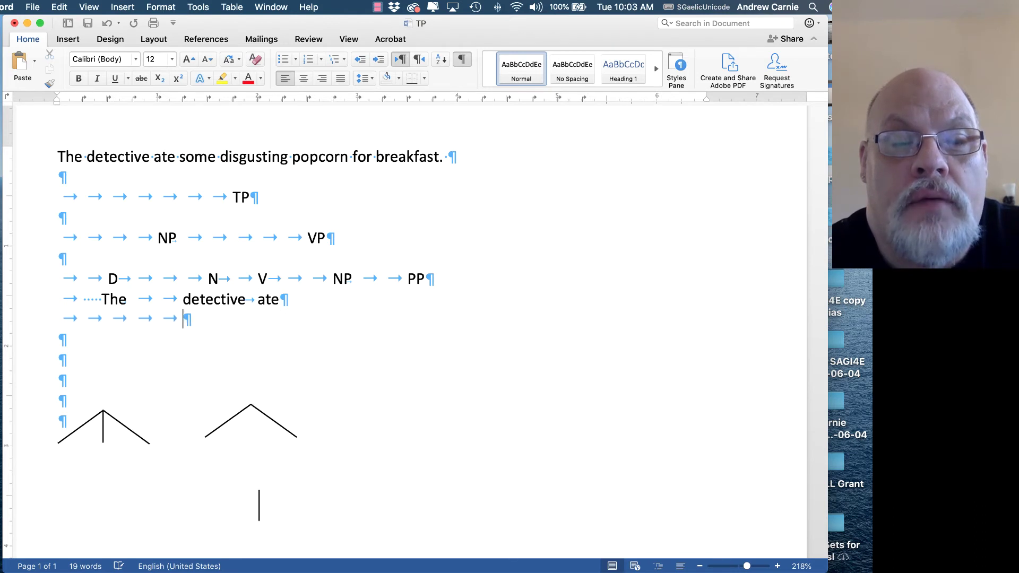
key("Tab")
key("Tab")
key("Tab")
Type D, AdjP and N, tab-separated, on the new row
type("D")
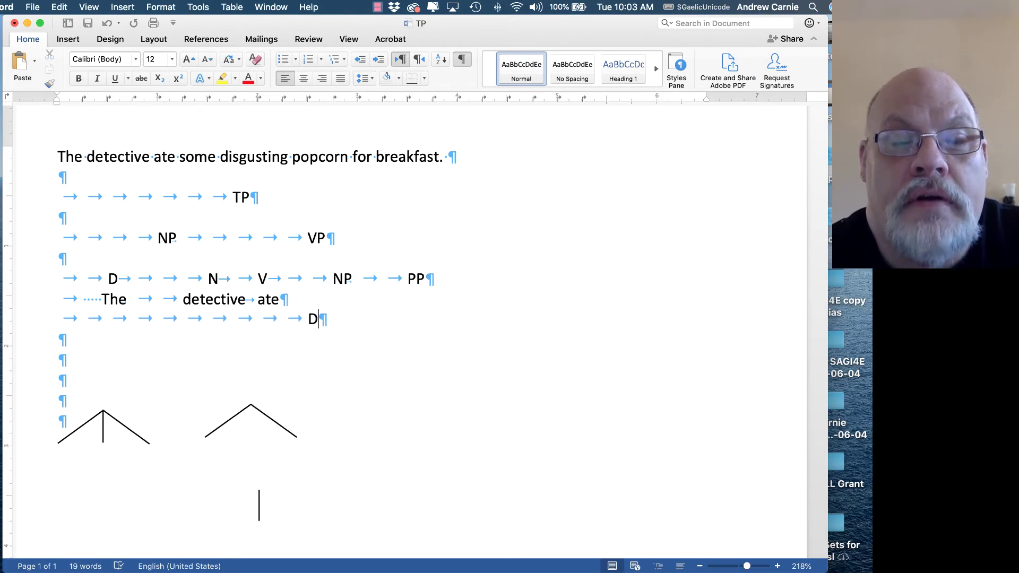
key("Tab")
key("Tab")
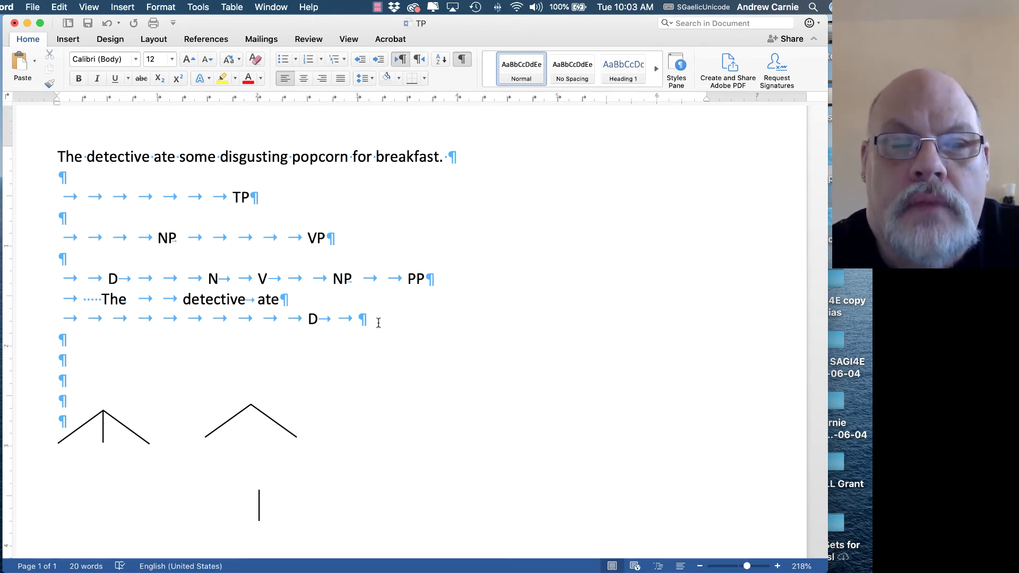
type("Adj")
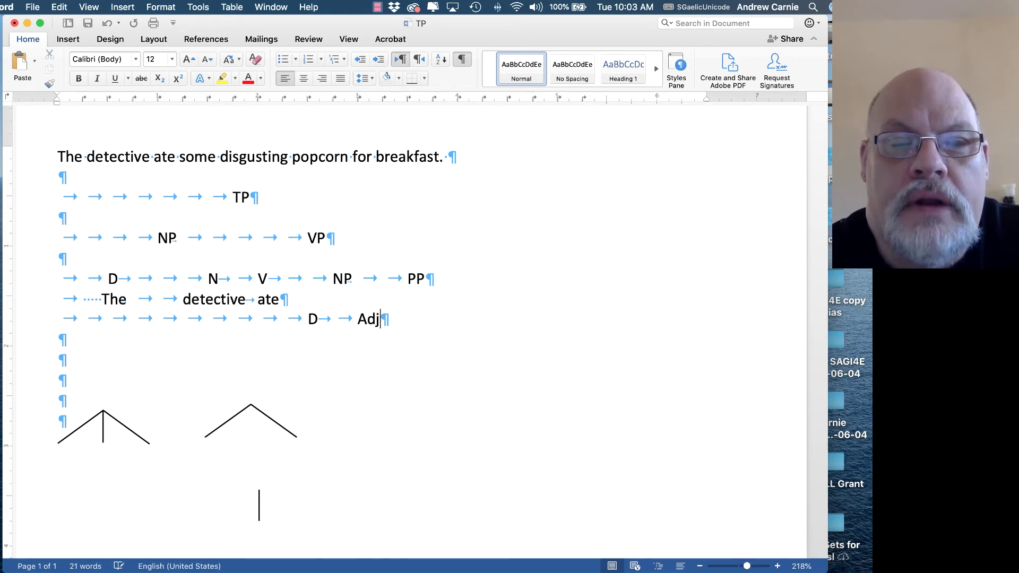
type("P")
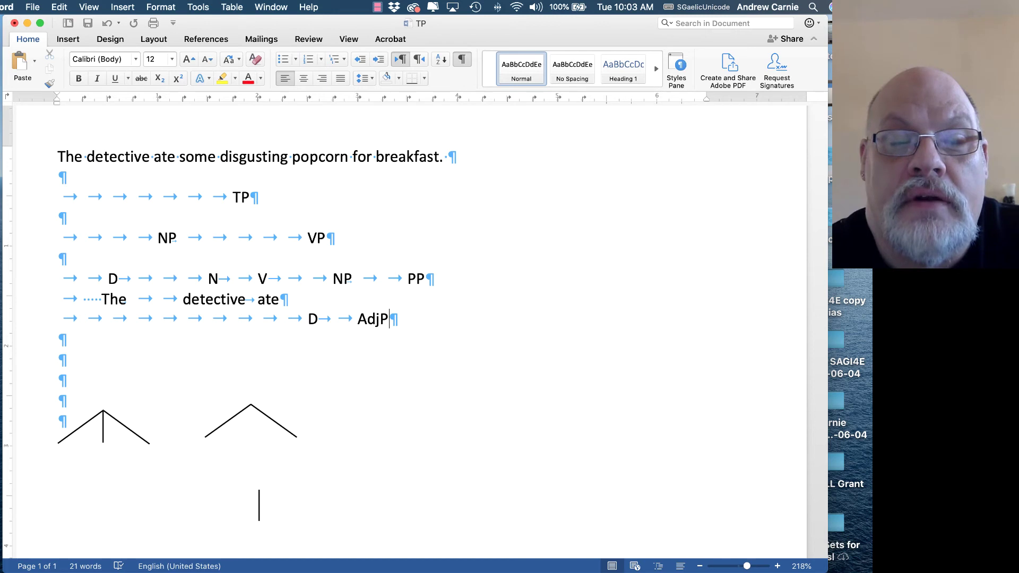
key("Tab")
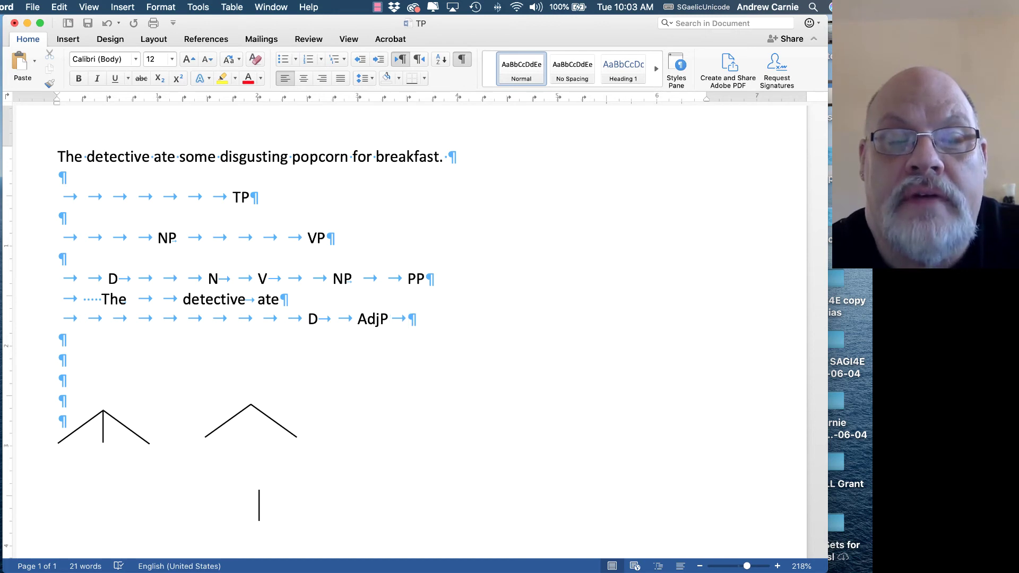
type("N")
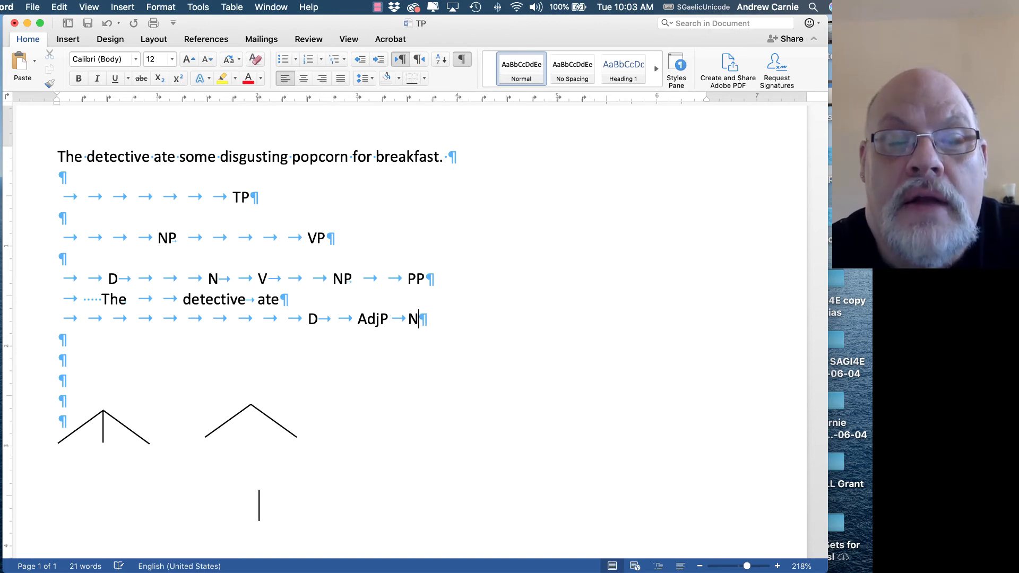
Insert extra tabs before NP, PP and VP to shift those labels right
left_click(329, 281)
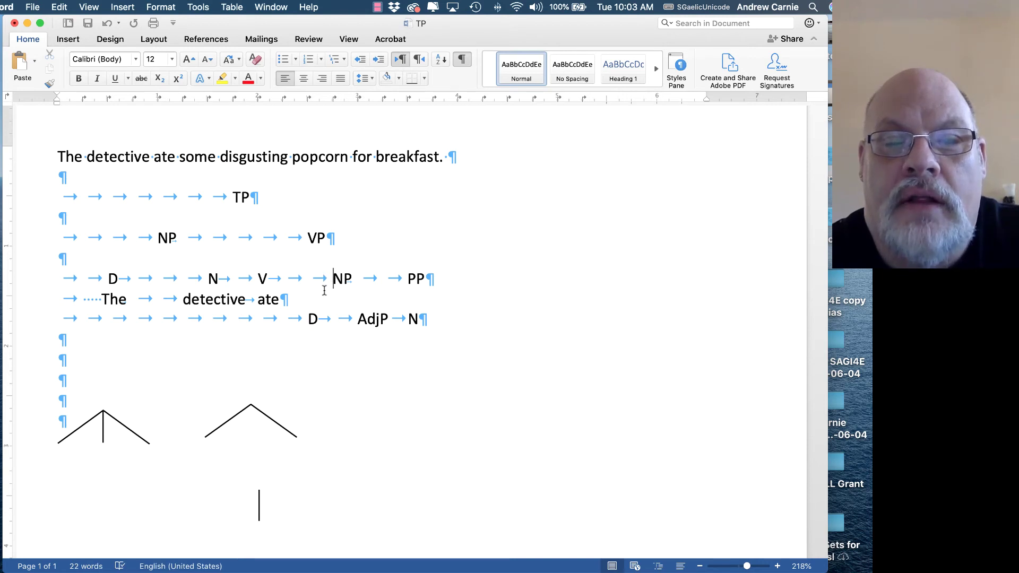
key("Tab")
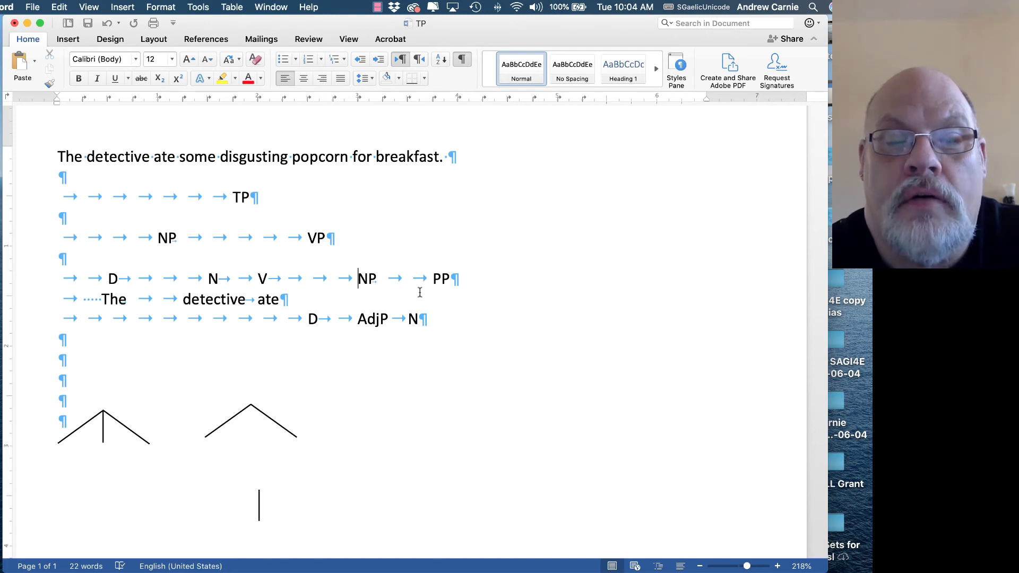
left_click(408, 278)
key("Tab")
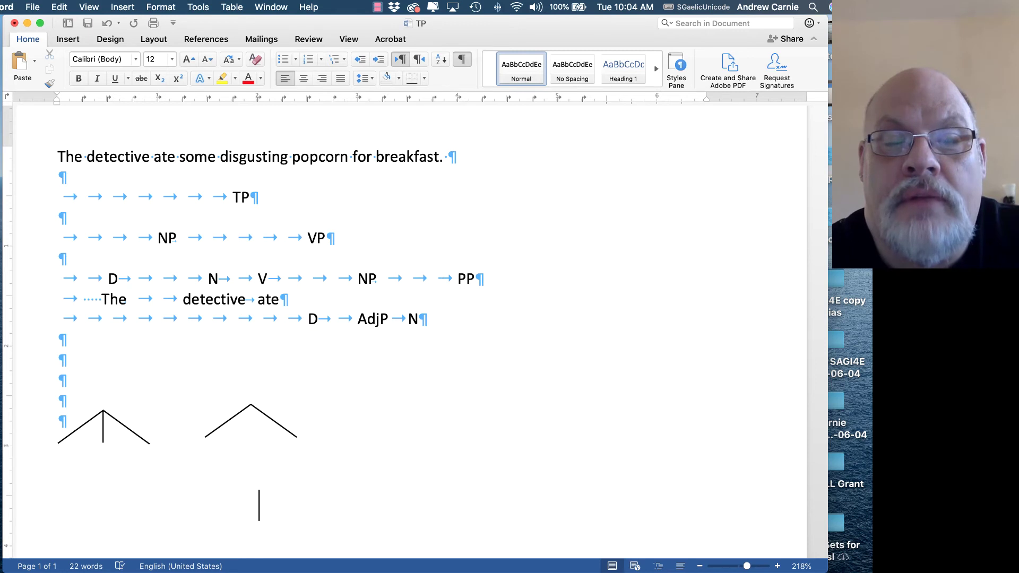
key("Tab")
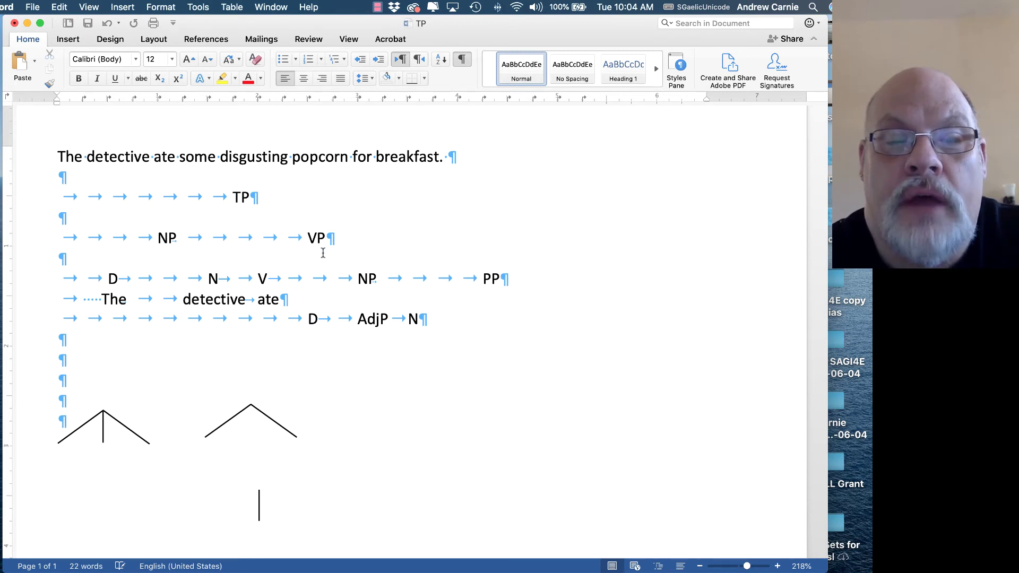
left_click(304, 235)
key("Tab")
key("Tab")
left_click(427, 319)
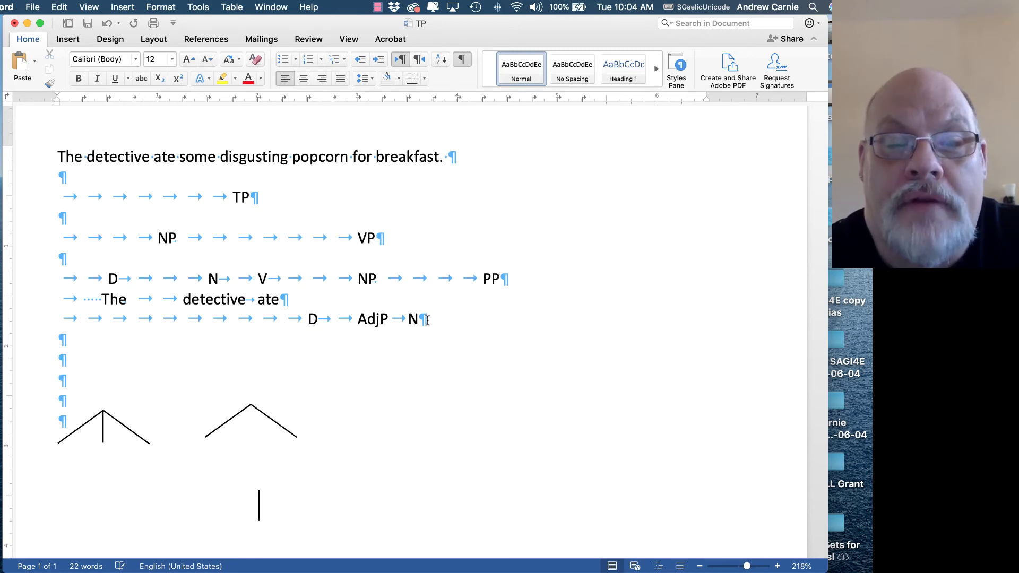
Finish the D AdjP N row with the P and NP labels
key("Tab")
key("Tab")
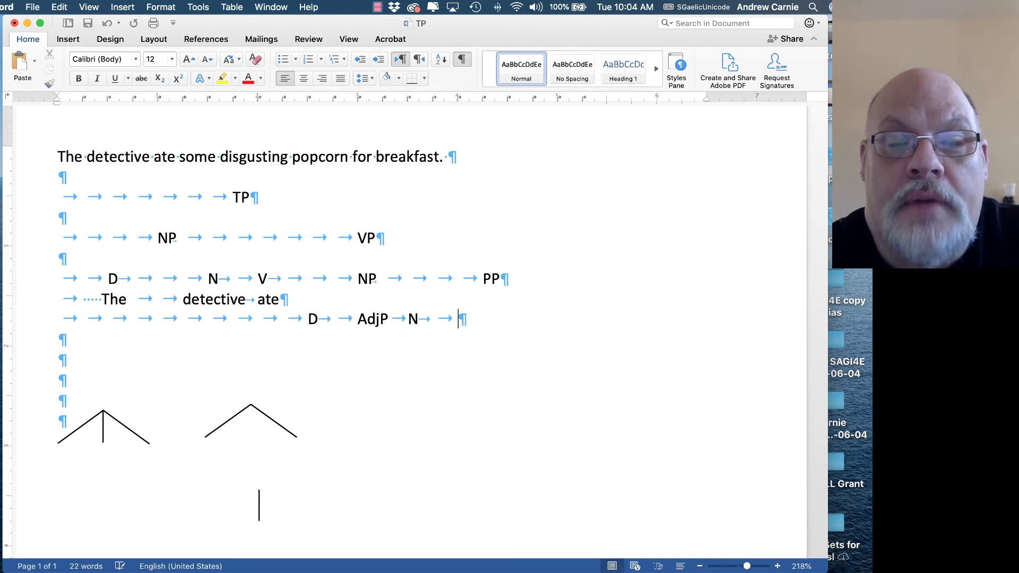
type("P")
key("Tab")
key("Tab")
key("Tab")
key("BackSpace")
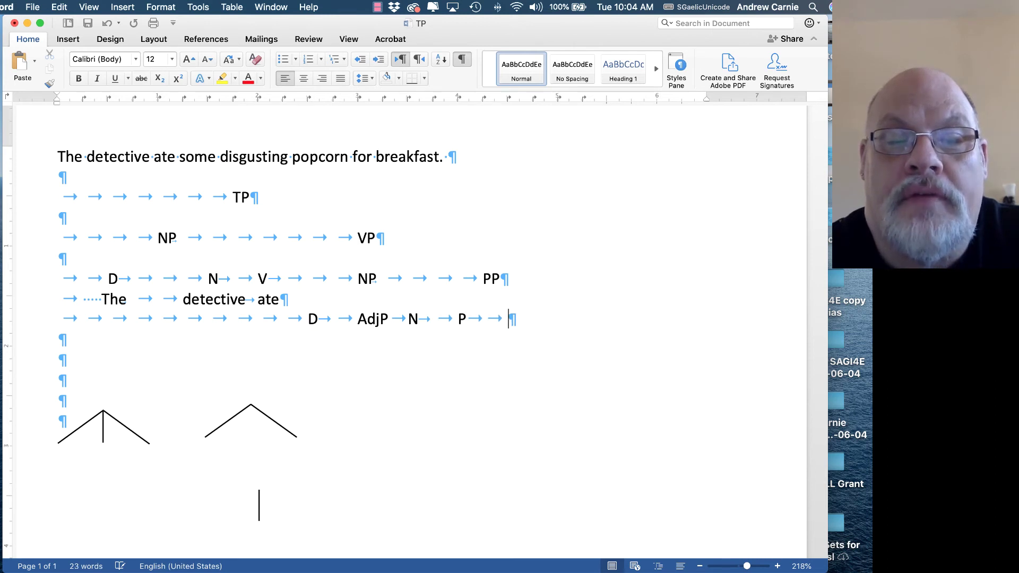
type("NP")
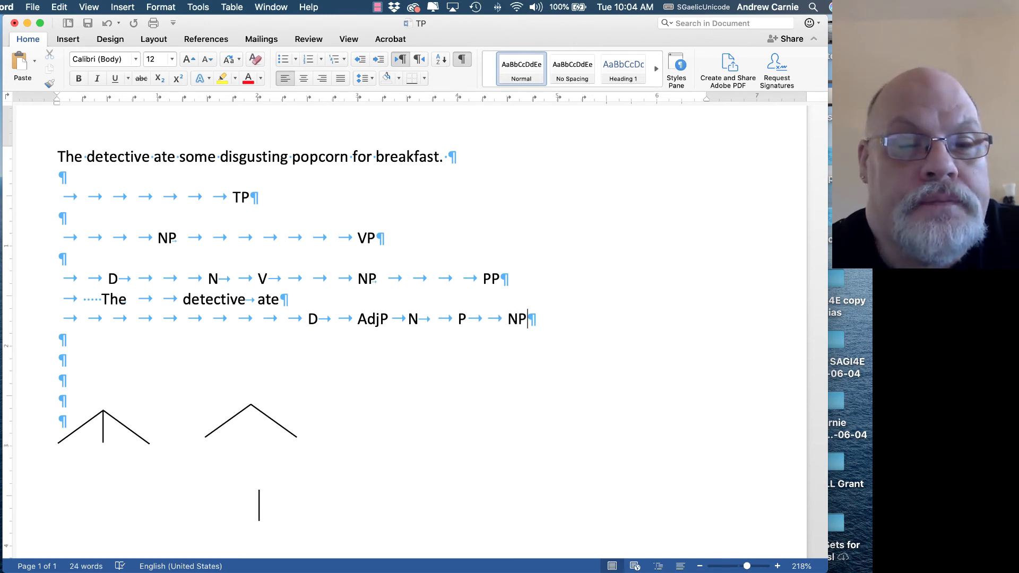
Start a word row with some and disgust, undoing the automatic capital on some
key("Return")
key("Tab")
key("Tab")
key("Tab")
key("Tab")
key("Tab")
key("Tab")
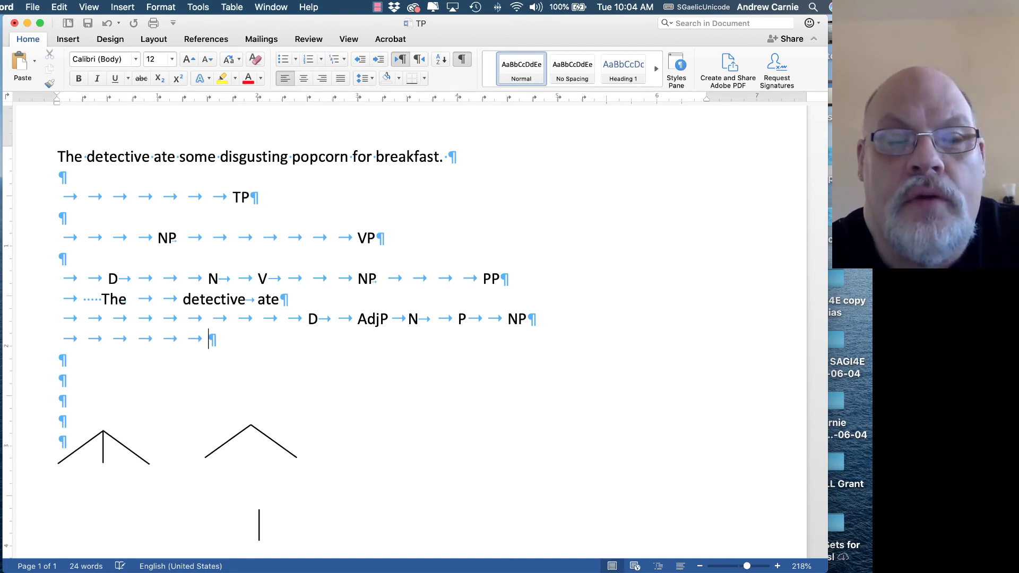
key("Tab")
key("Tab")
type("the")
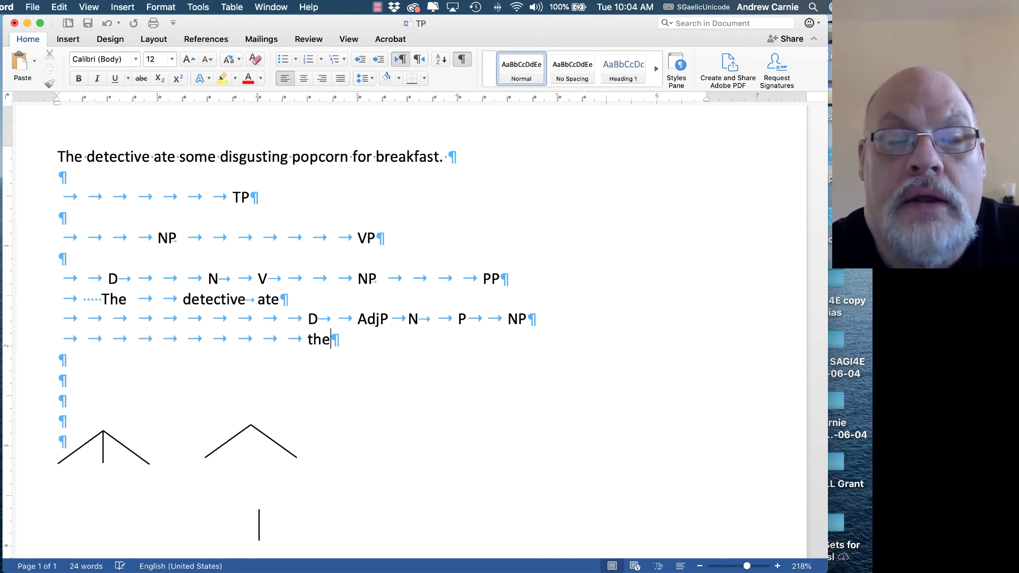
key("BackSpace")
key("BackSpace")
key("BackSpace")
type("some")
key("Tab")
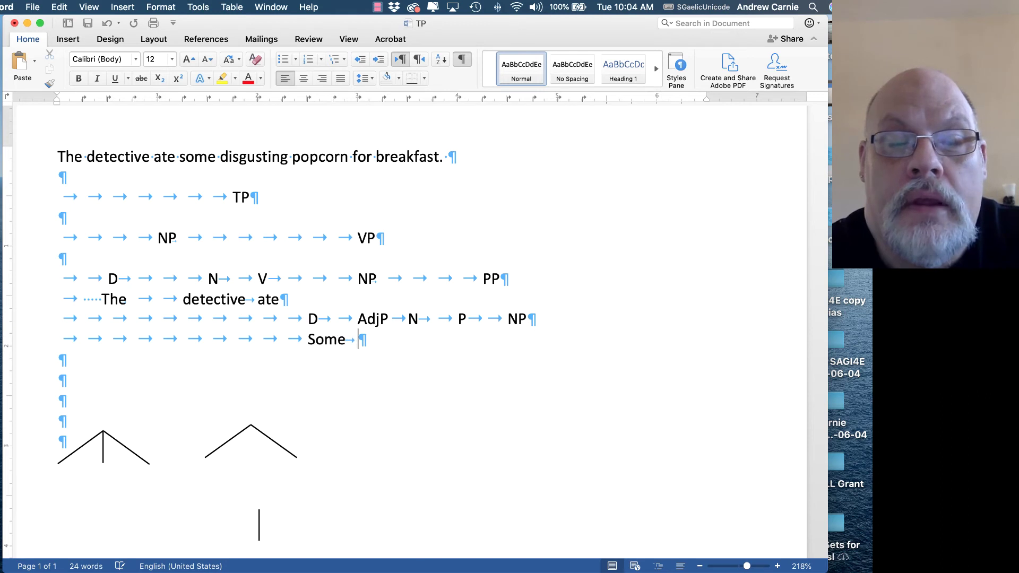
key("Tab")
key("Tab")
type("discus")
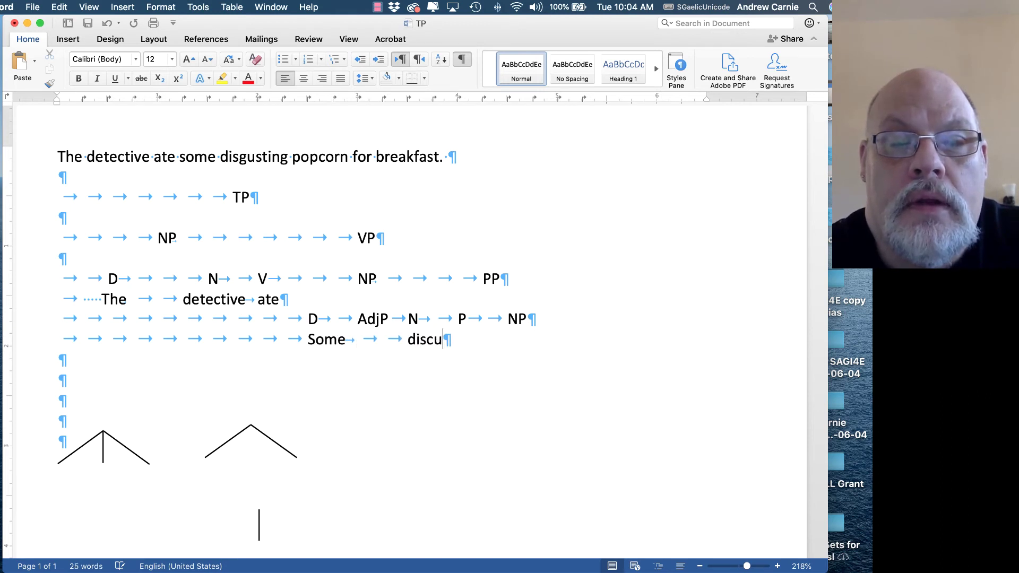
key("BackSpace")
key("BackSpace")
key("BackSpace")
type("gust")
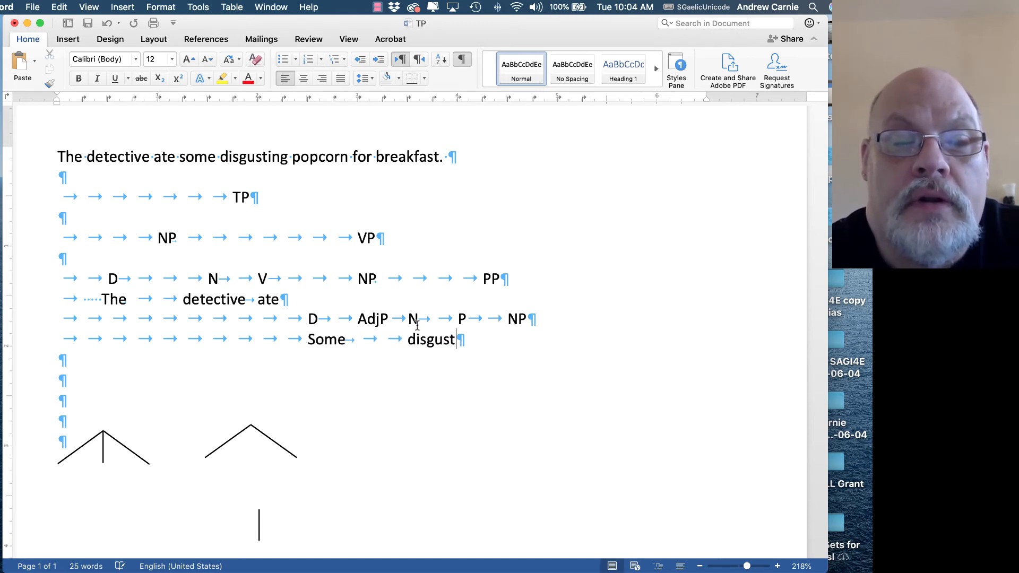
right_click(312, 343)
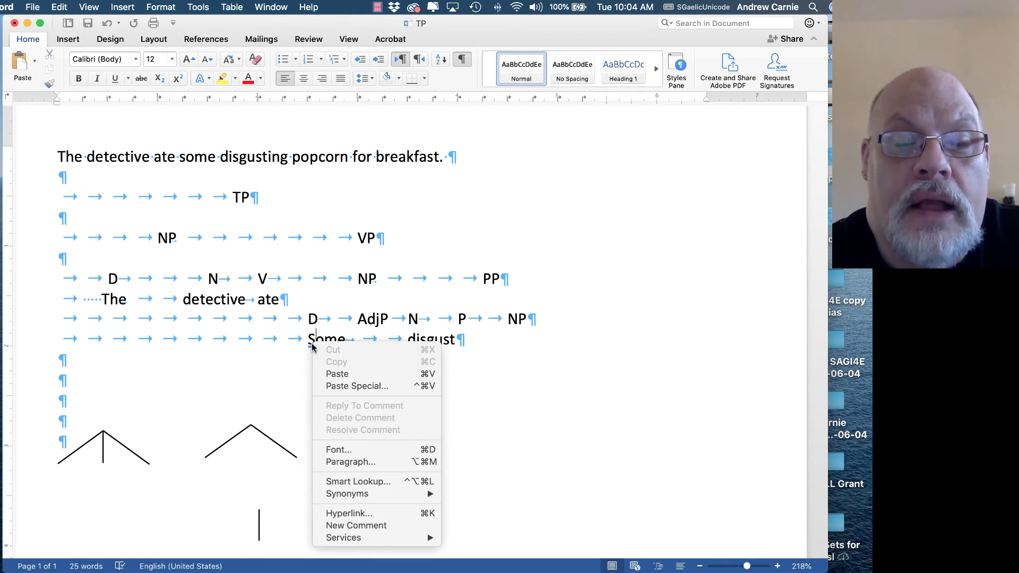
left_click(291, 355)
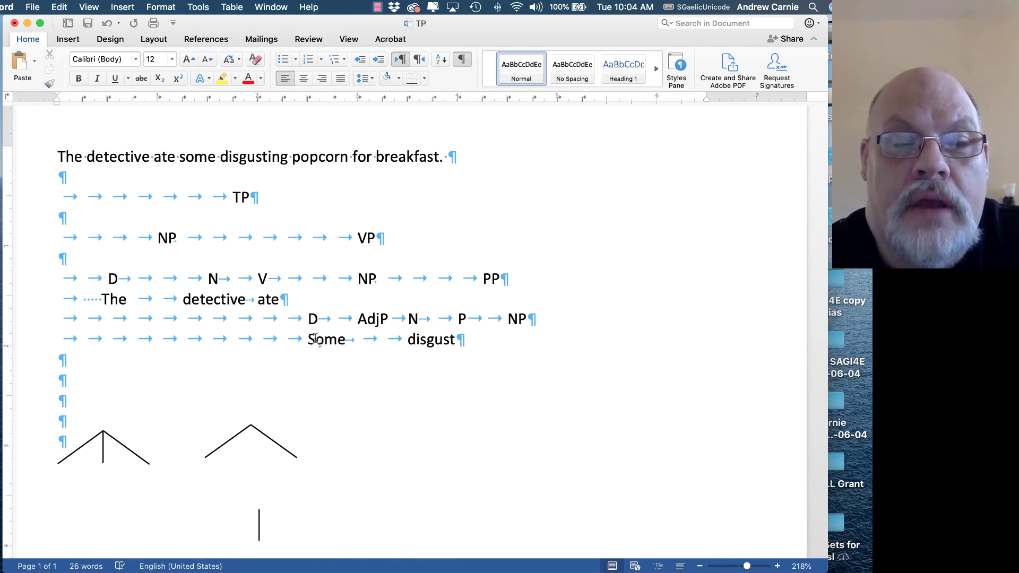
key("super+z")
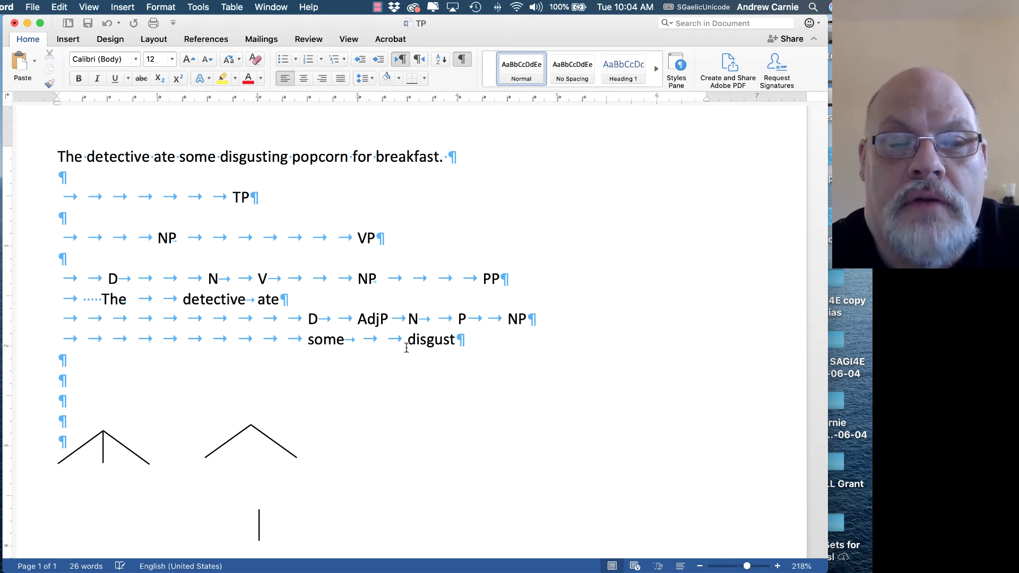
Shift P and PP one column right, then add for to the word row
left_click(454, 318)
key("Tab")
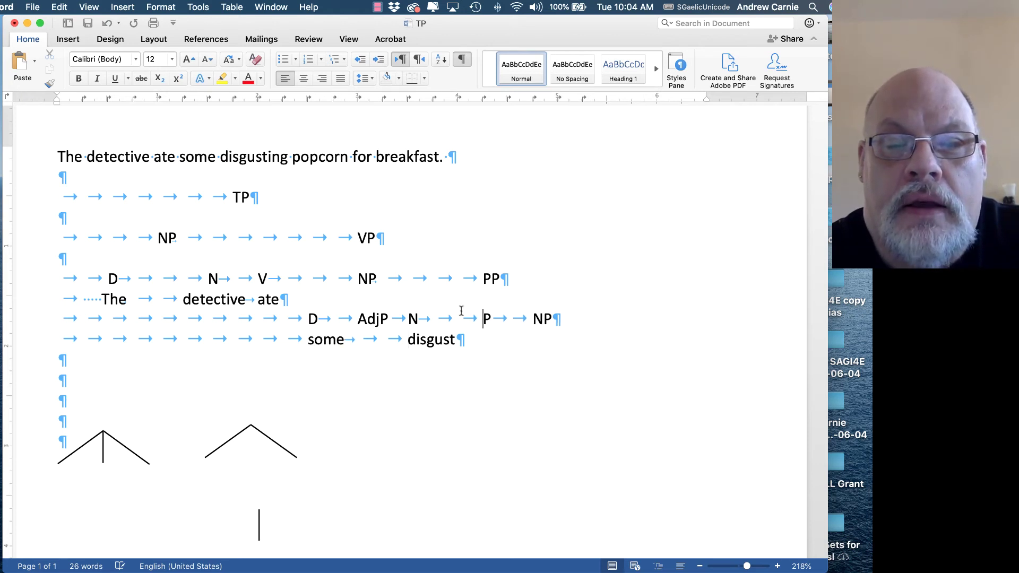
left_click(462, 281)
key("Tab")
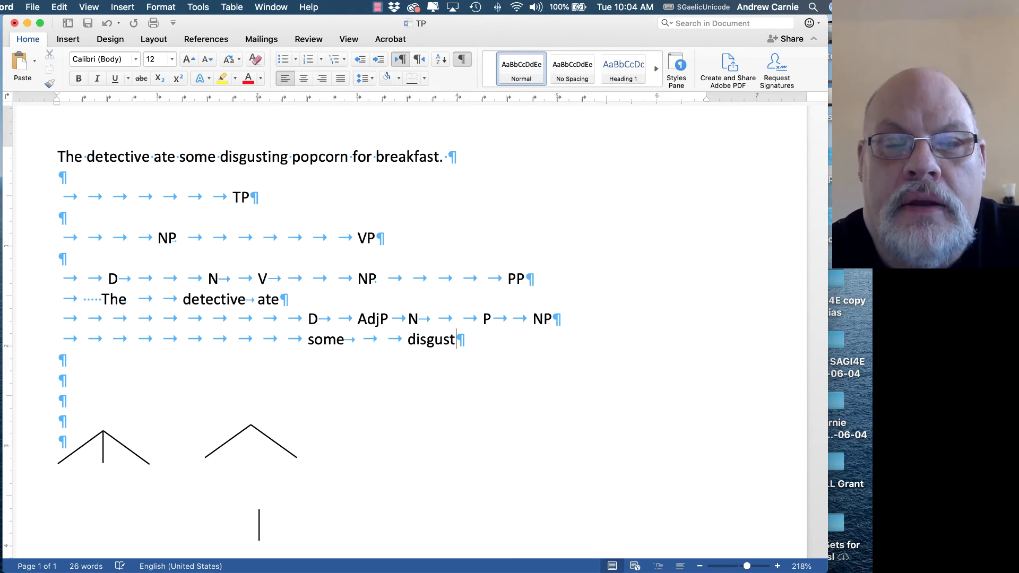
key("Tab")
type("for")
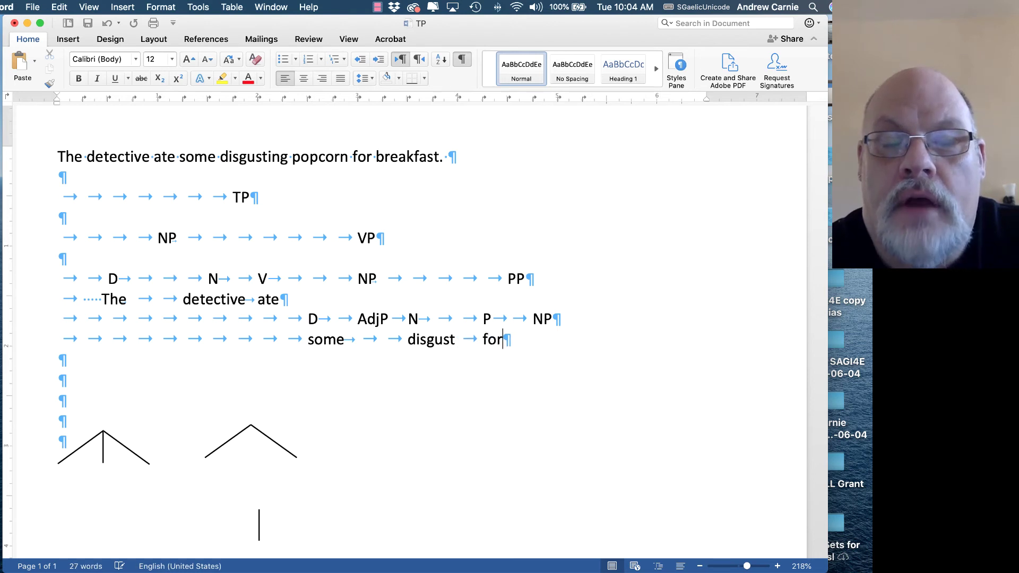
key("Return")
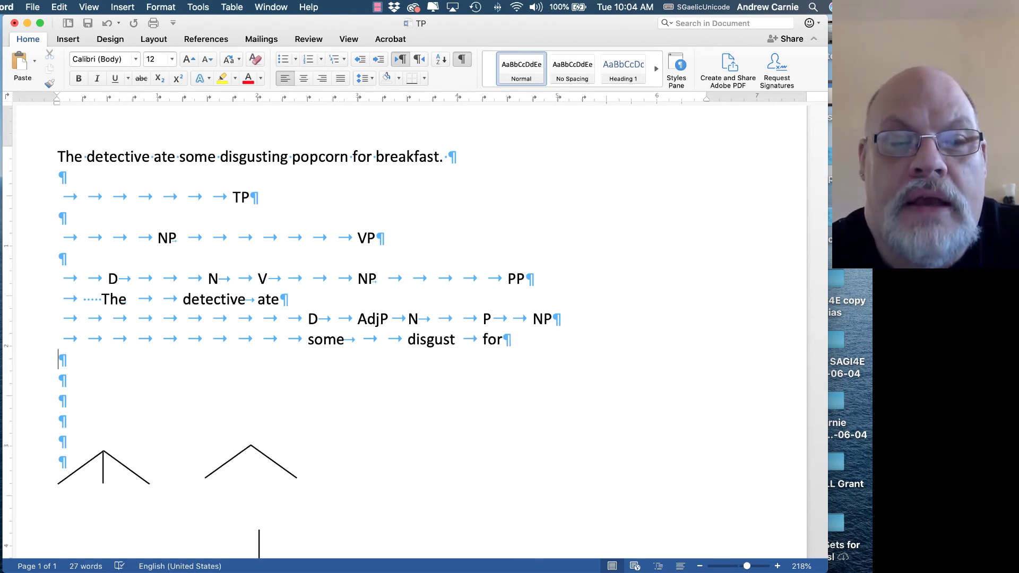
Place Adj under AdjP and N under the rightmost NP, then tab-indent the next line
key("Tab")
key("Tab")
key("Tab")
key("Tab")
key("Tab")
key("Tab")
key("Tab")
key("Tab")
key("Tab")
key("Tab")
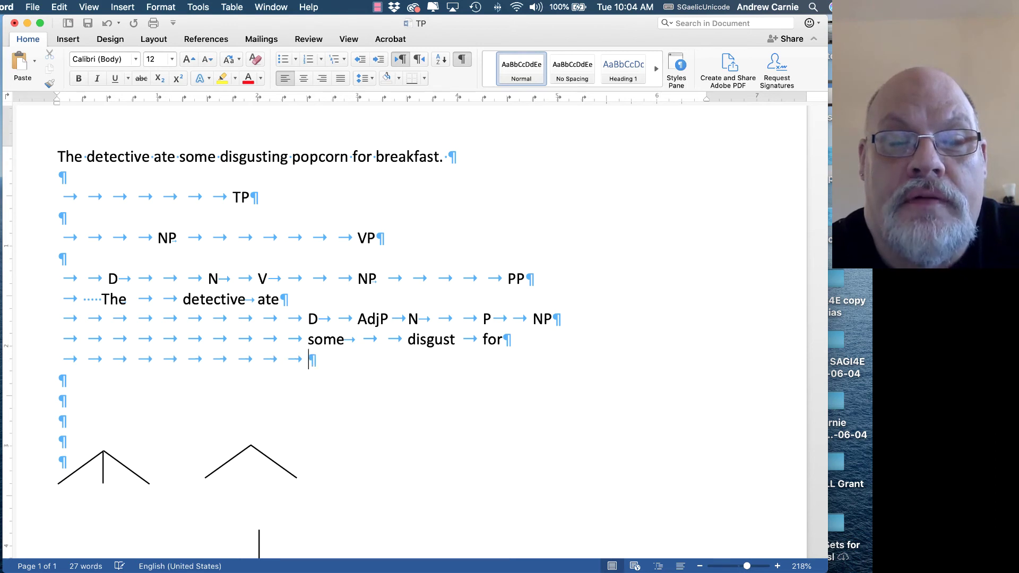
key("Tab")
key("Tab")
type("A")
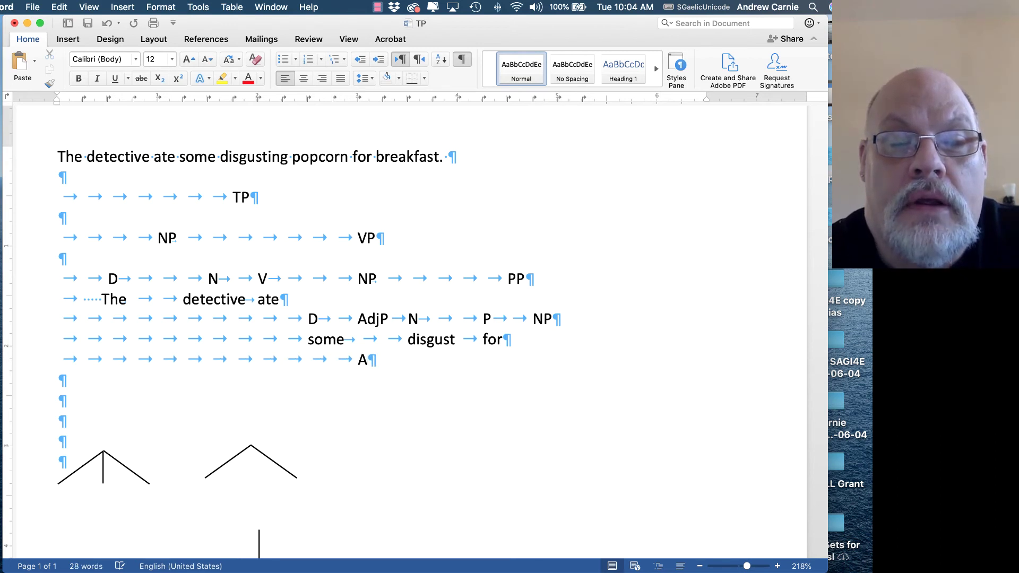
type("dj")
key("Tab")
key("Tab")
key("Tab")
key("Tab")
key("Tab")
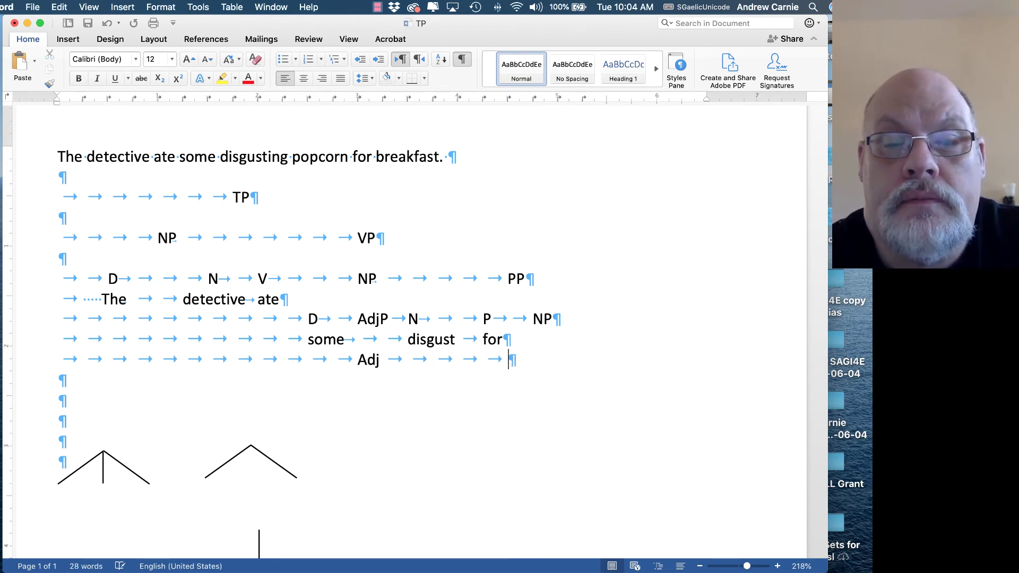
key("Tab")
type("N")
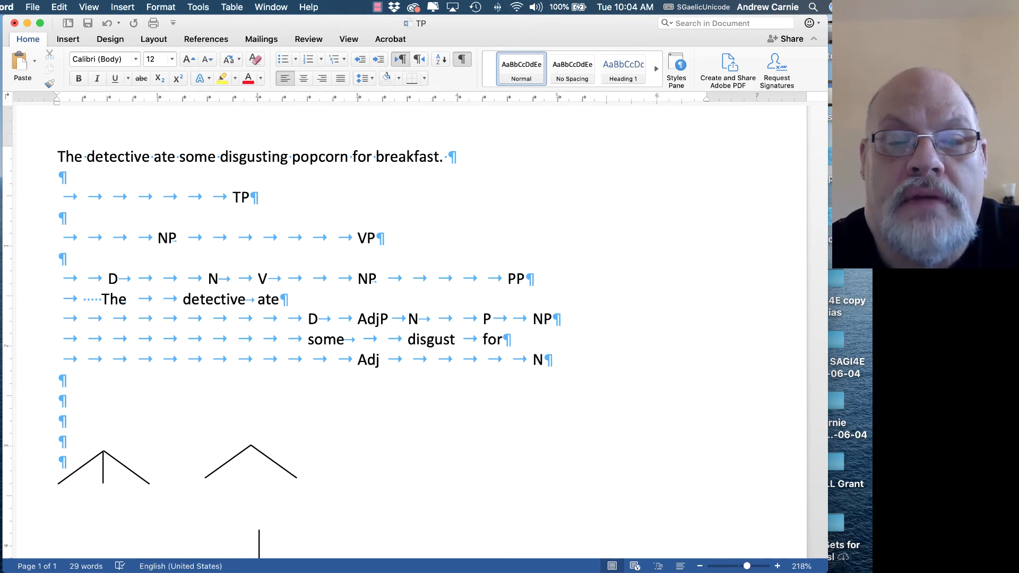
key("Return")
key("Tab")
key("Tab")
key("Tab")
key("Tab")
key("Tab")
key("Tab")
key("Tab")
key("Tab")
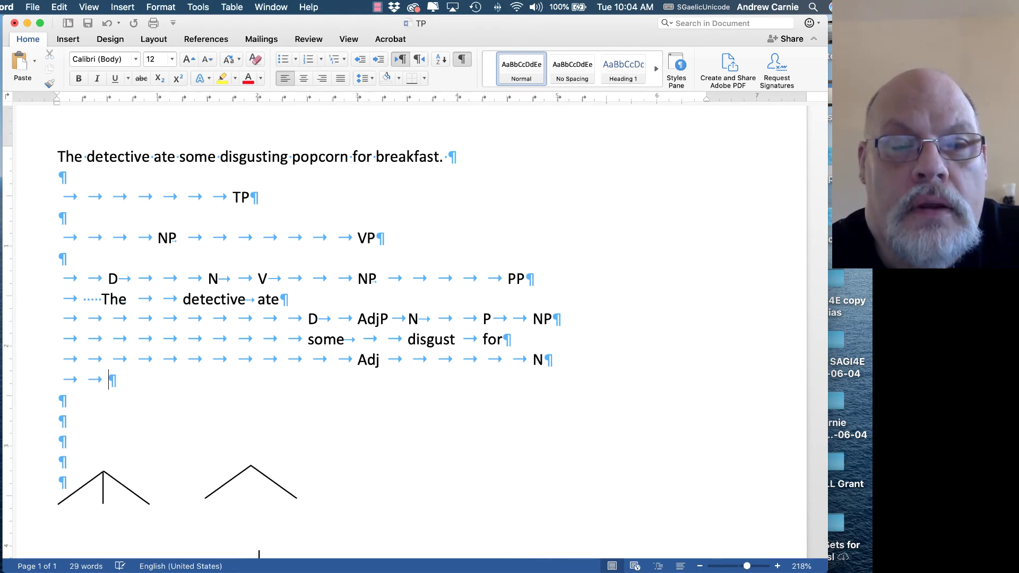
key("Tab")
key("Tab")
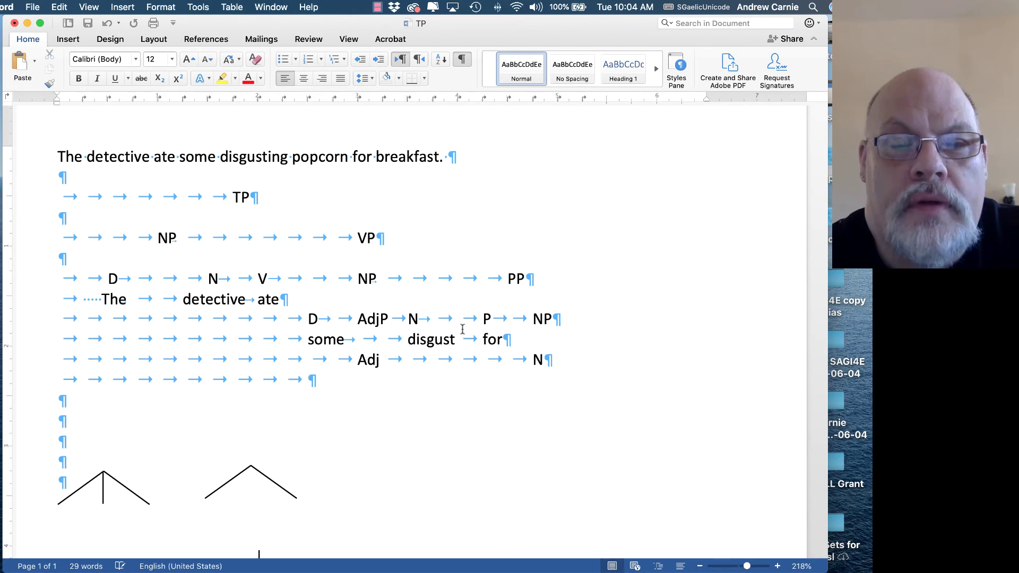
Replace disgust with popcorn and remove the extra tab before for
double_click(427, 340)
type("popcor")
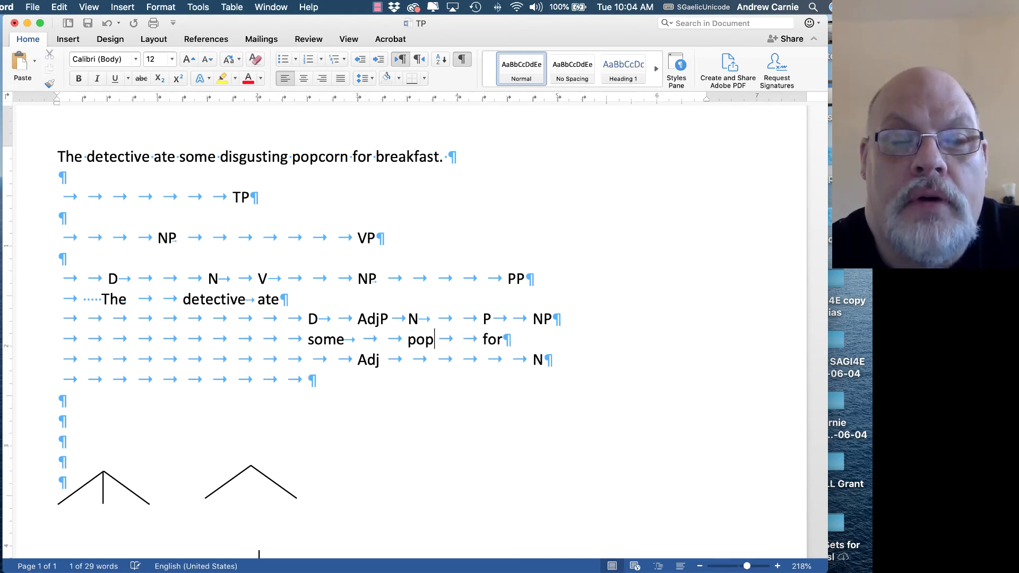
type("n")
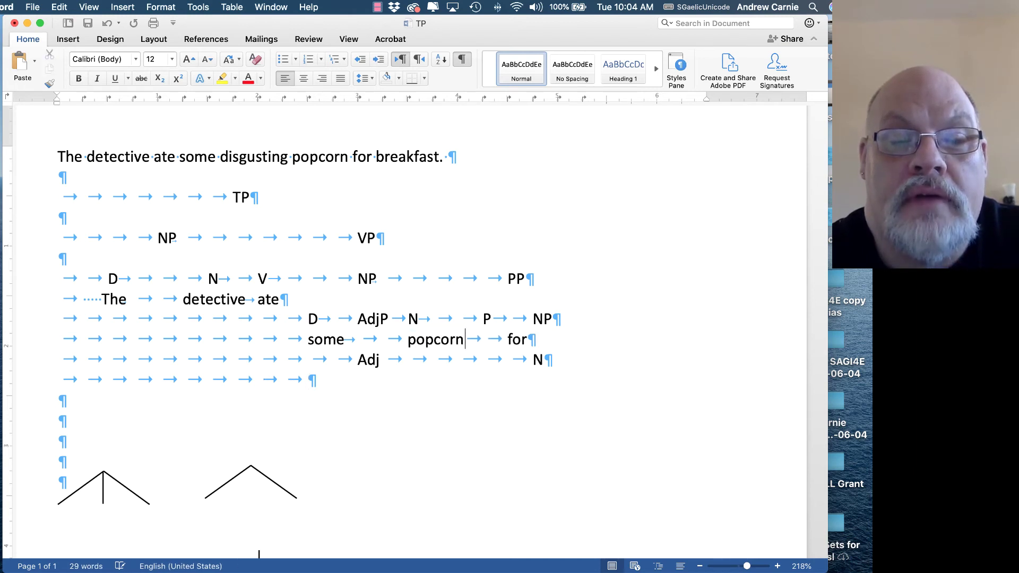
left_click(500, 342)
key("BackSpace")
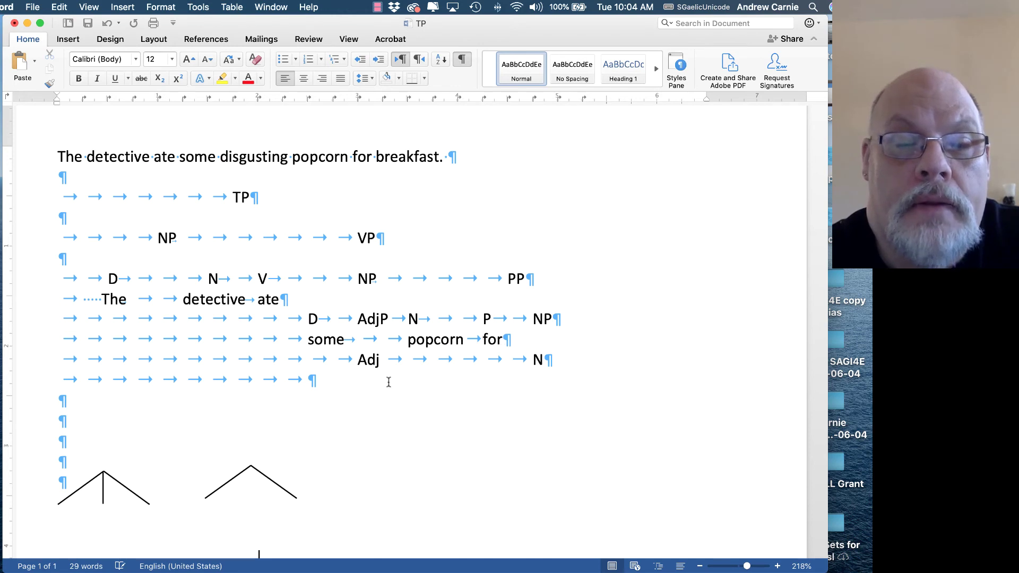
Type disgusting under Adj and breakfast under N, keeping disgusting lowercase
key("Tab")
type("dis")
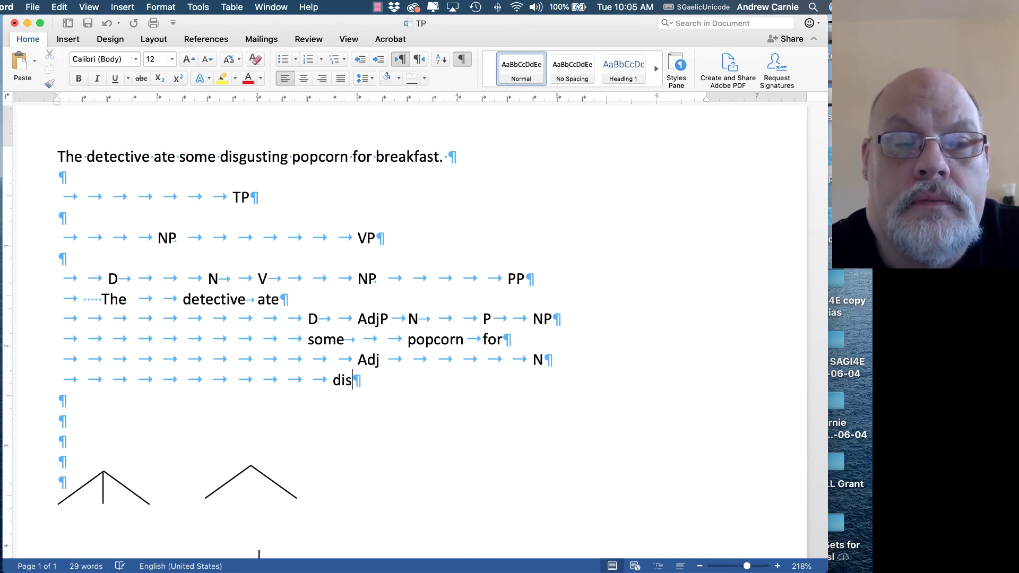
type("gusting")
key("Tab")
key("Tab")
key("Tab")
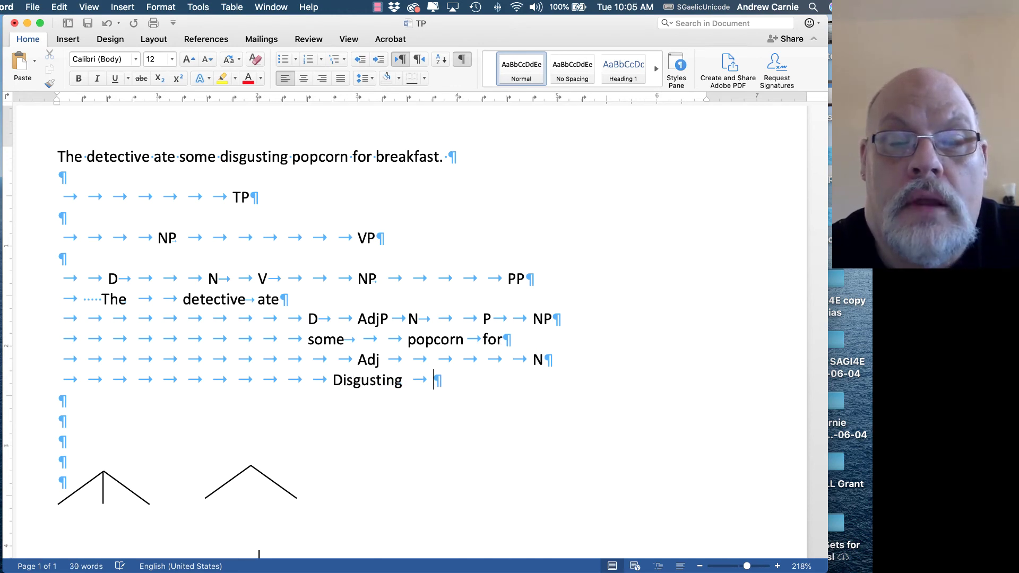
key("Tab")
key("Tab")
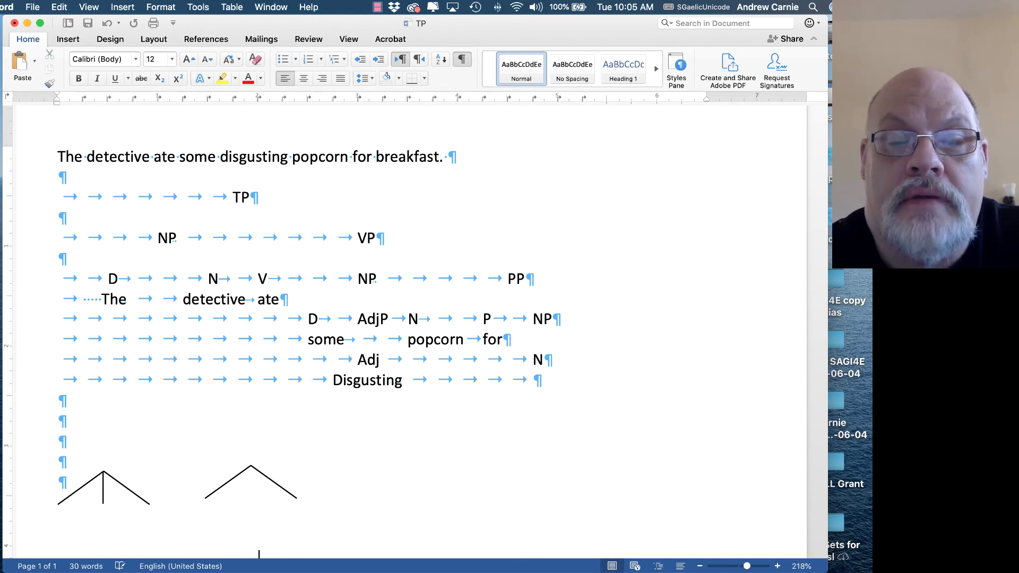
key("BackSpace")
type("brea")
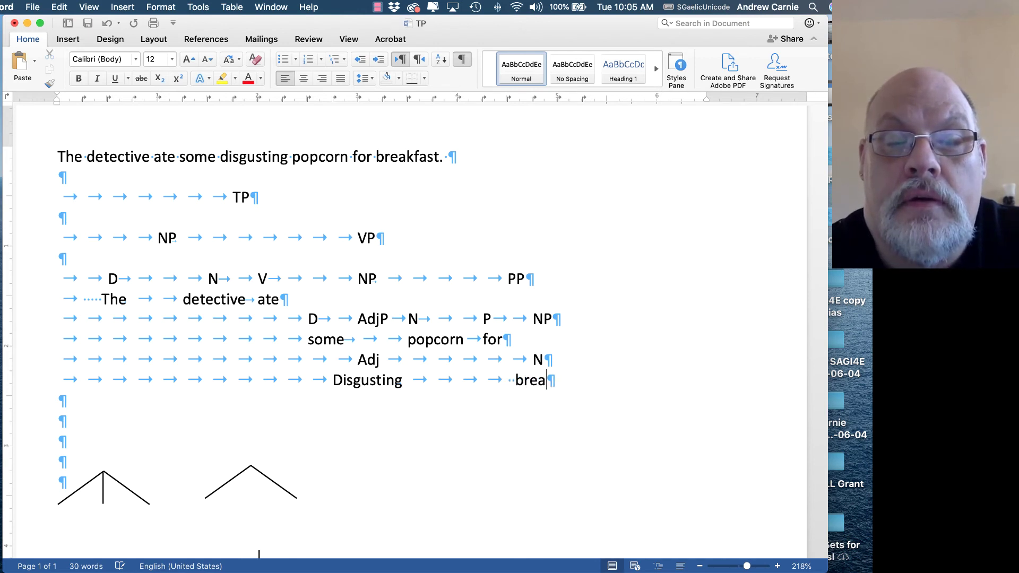
type("kfast")
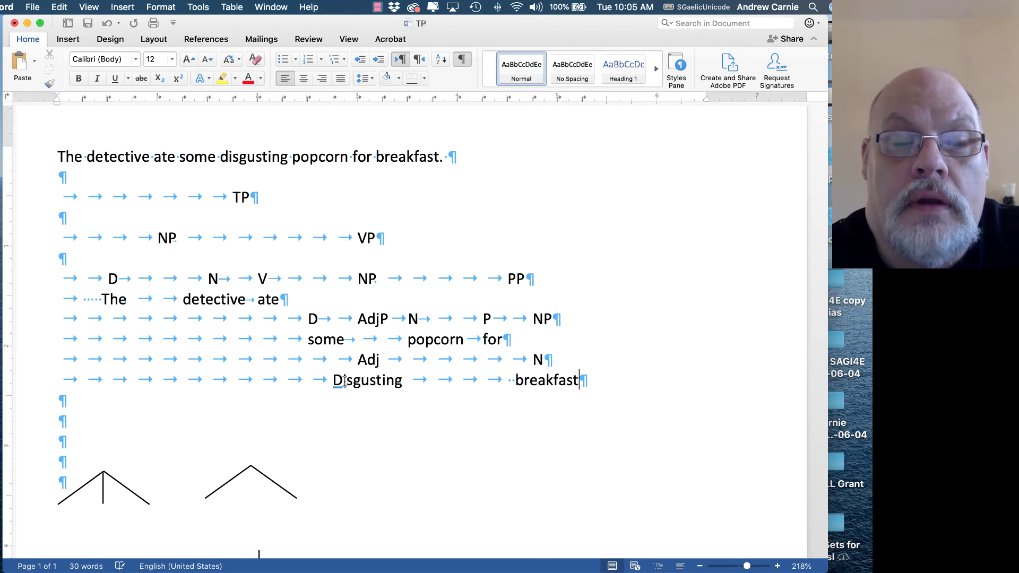
key("BackSpace")
type("d")
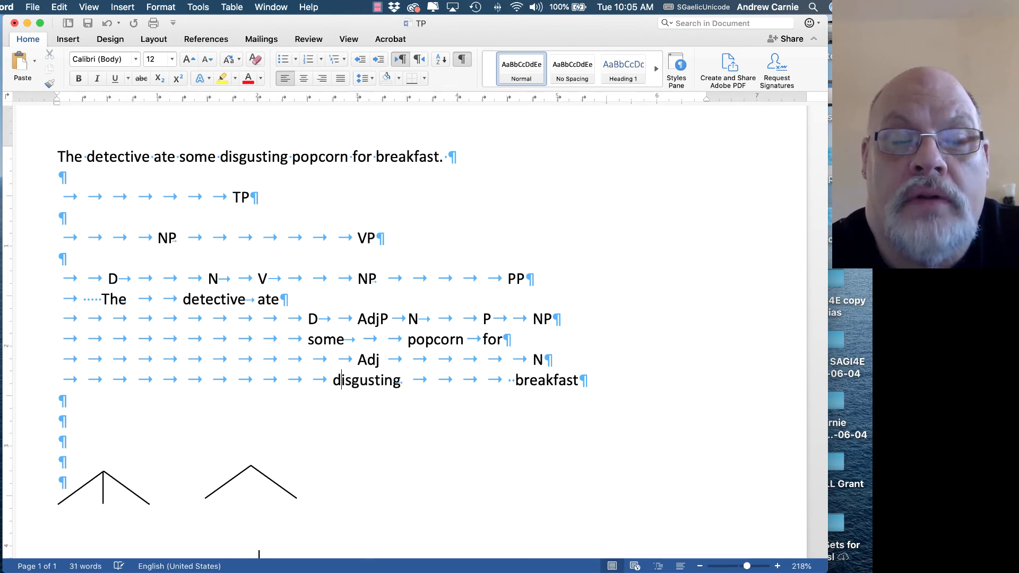
Move the branch lines up between TP and NP/VP and realign TP above them
left_click(224, 488)
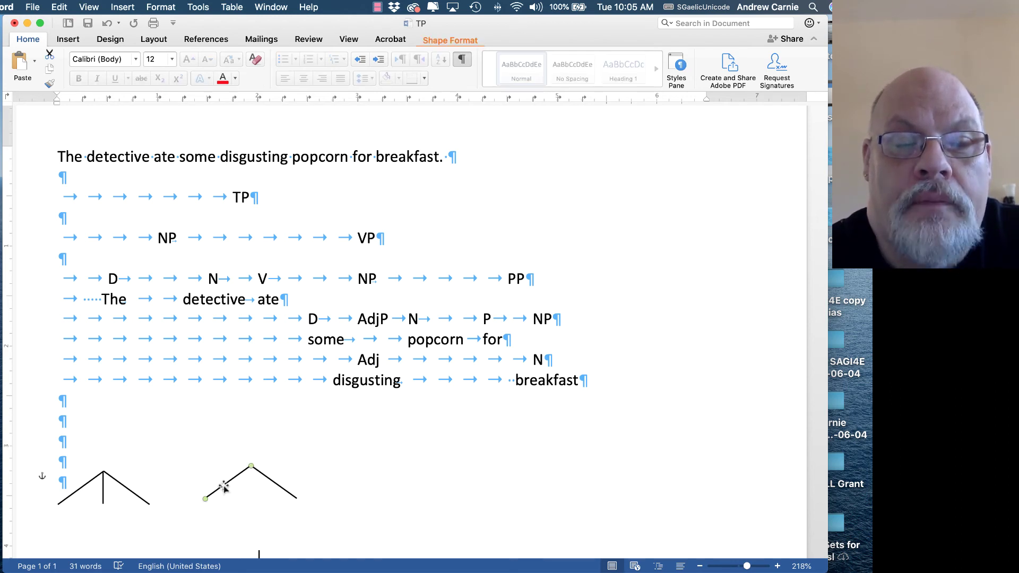
left_click(274, 484, "shift")
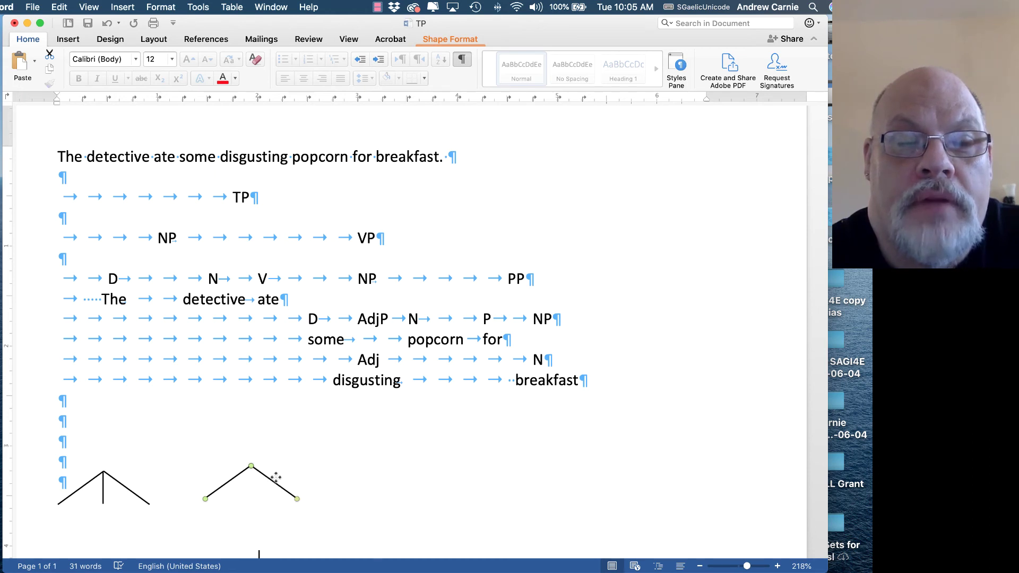
left_click_drag(276, 477, 297, 221)
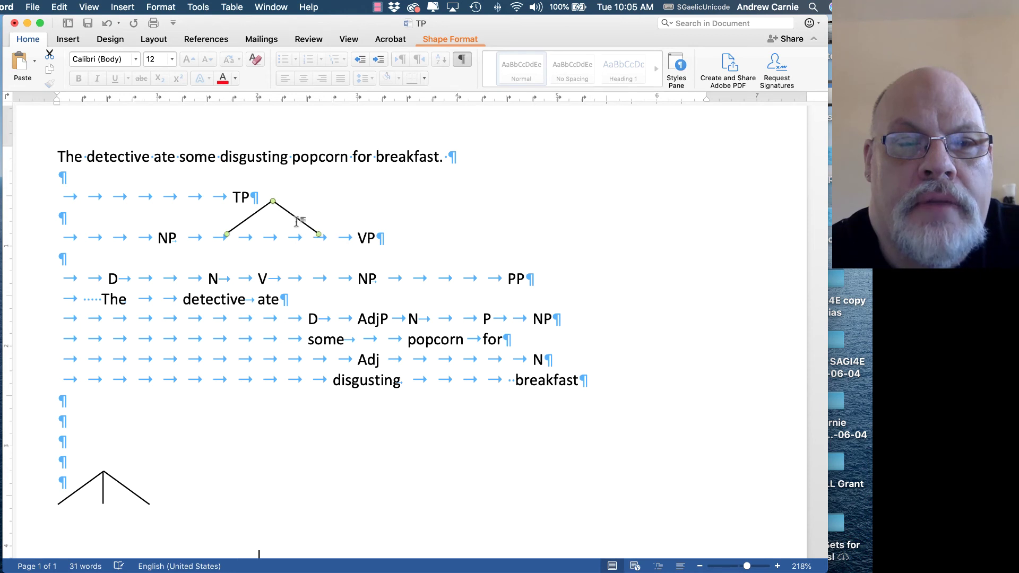
left_click(227, 197)
key("Tab")
key("Tab")
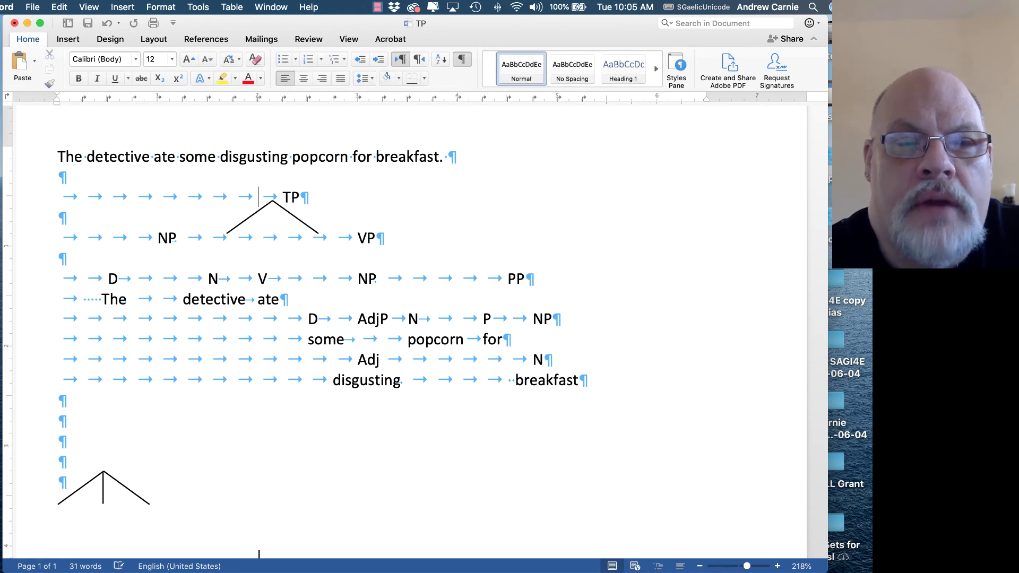
key("BackSpace")
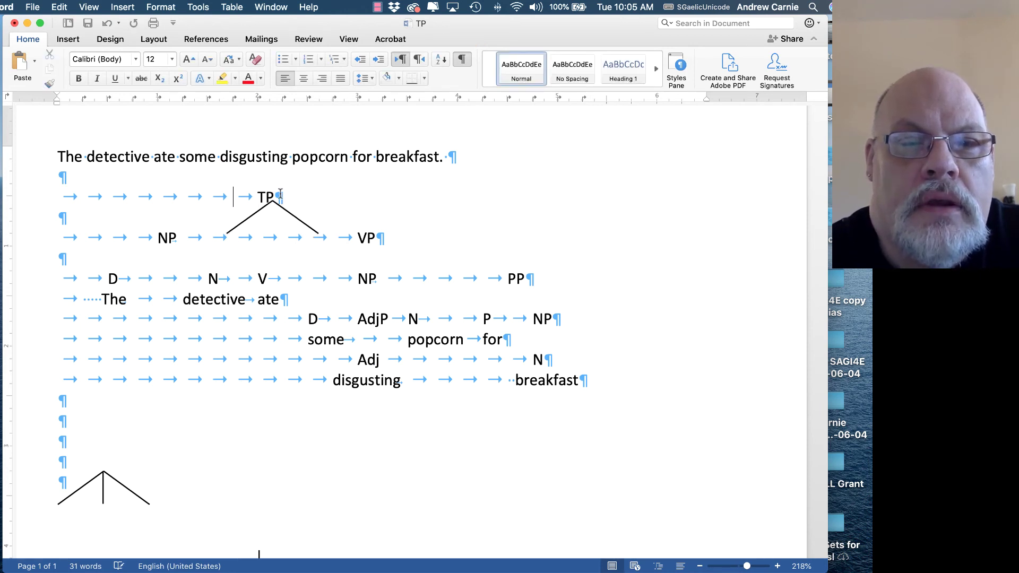
Stretch the TP branch line's ends to reach NP and VP
left_click(258, 211)
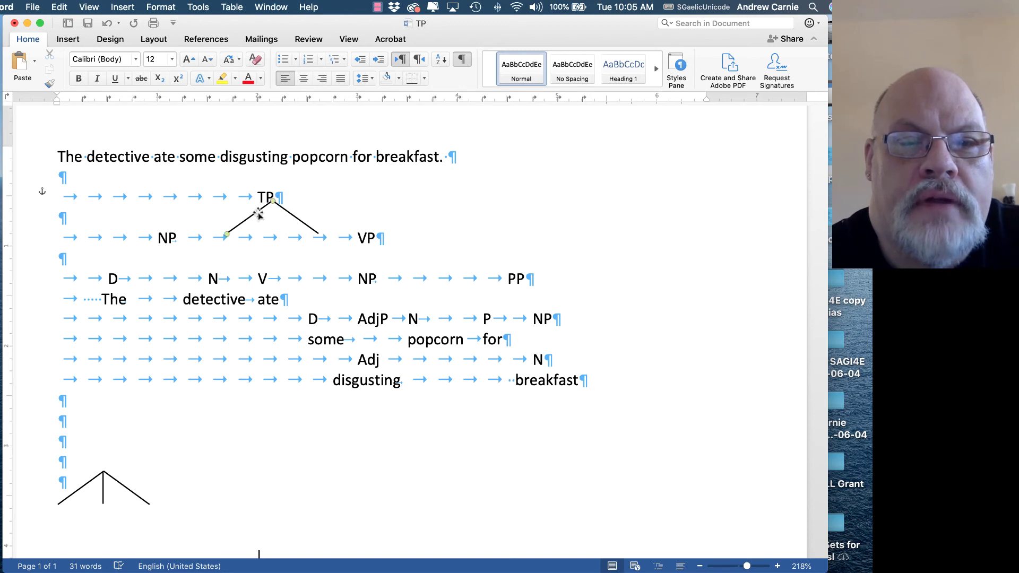
left_click_drag(291, 209, 281, 214)
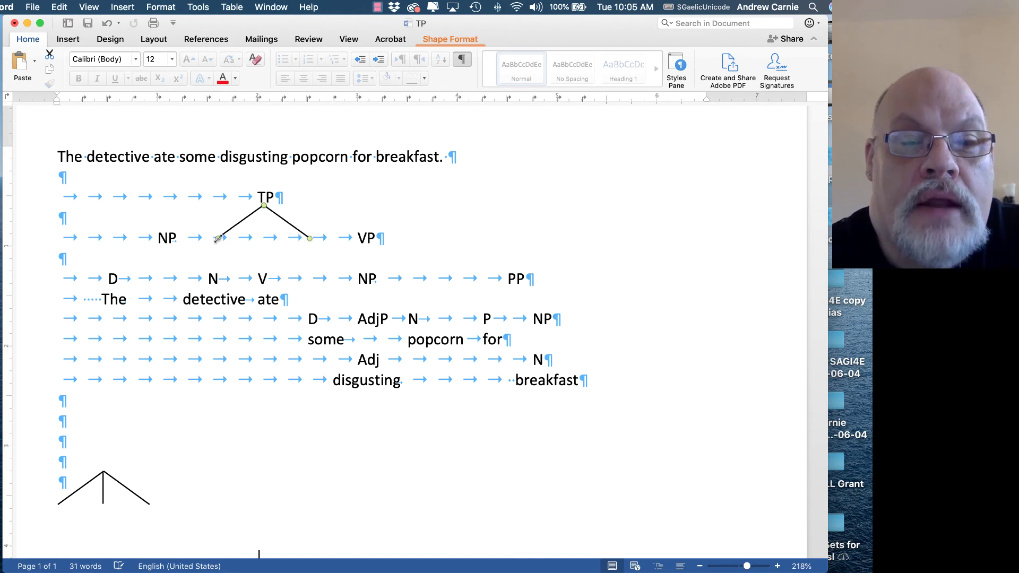
left_click_drag(213, 239, 169, 228)
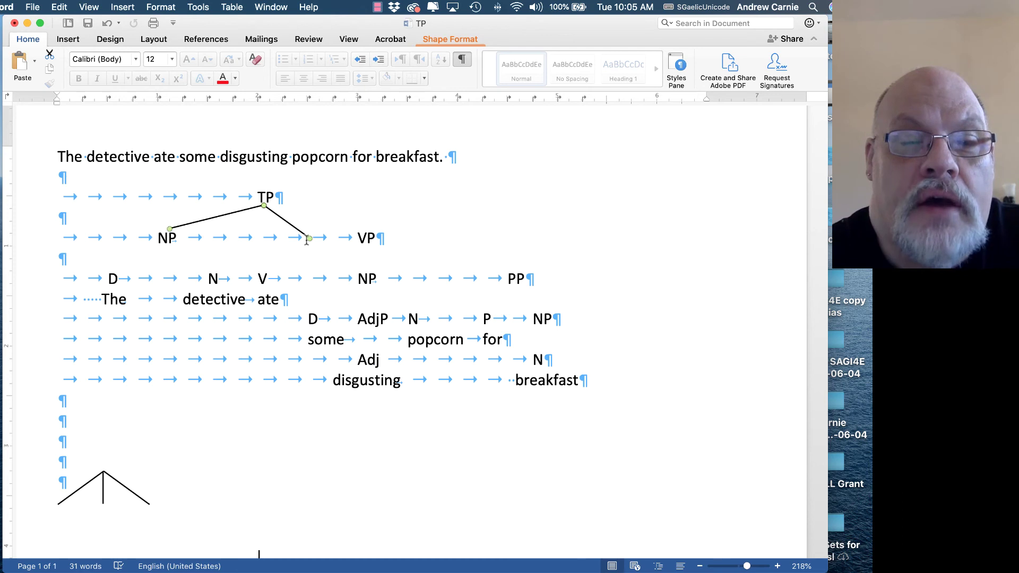
left_click_drag(309, 238, 364, 228)
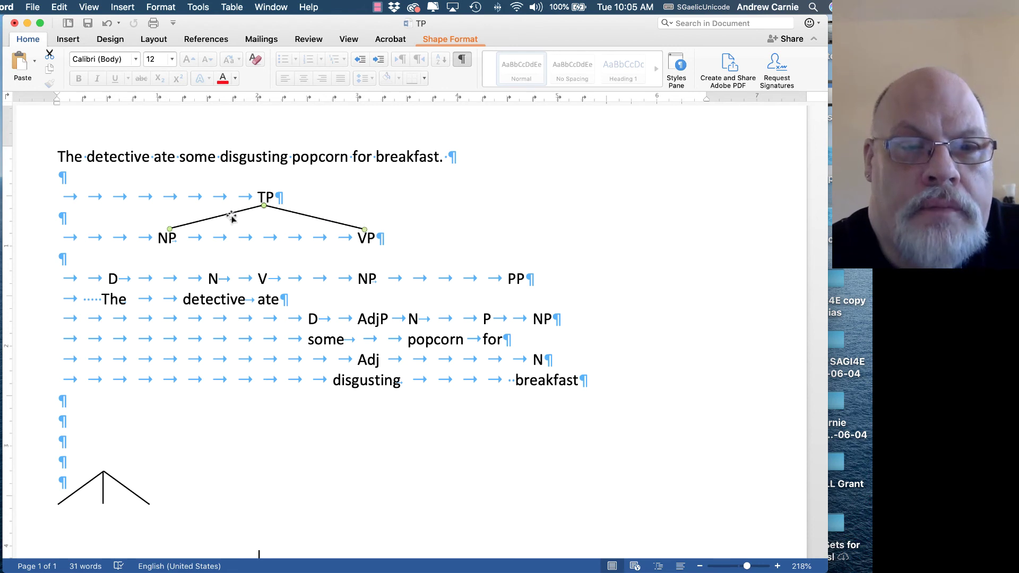
Paste a copy of the branch line under VP and extend its end to PP
key("super+v")
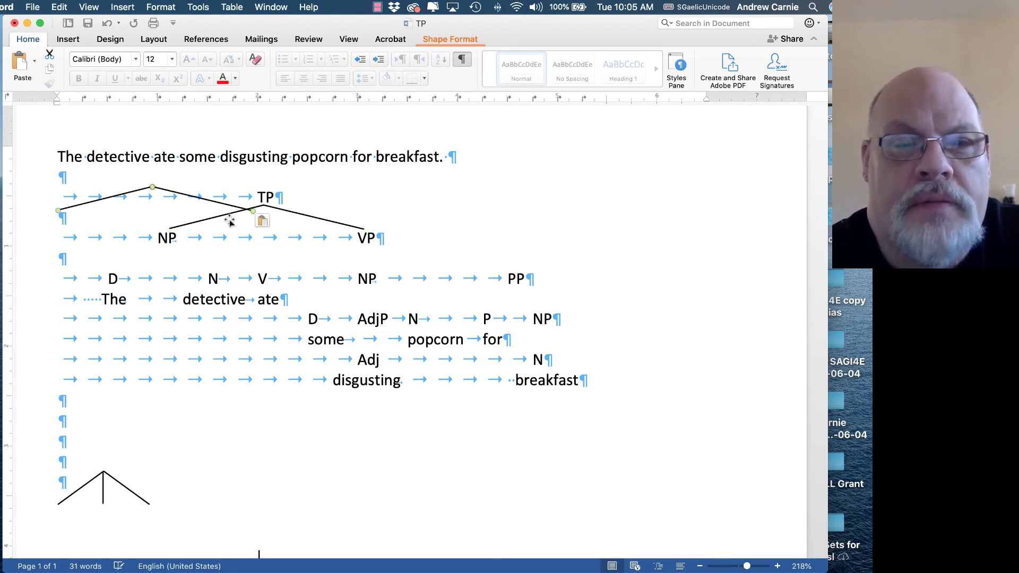
left_click_drag(214, 202, 425, 261)
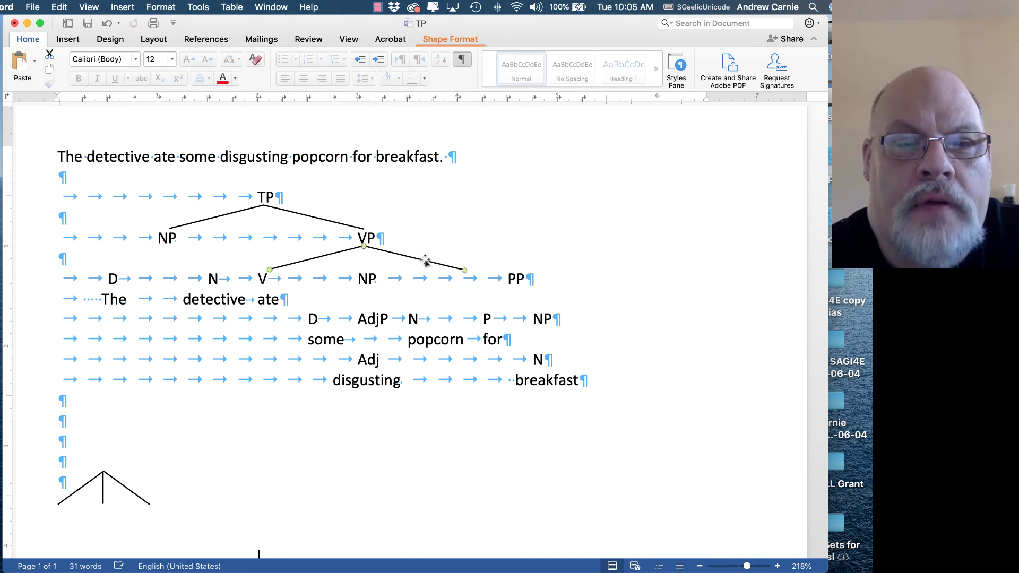
left_click_drag(495, 269, 515, 269)
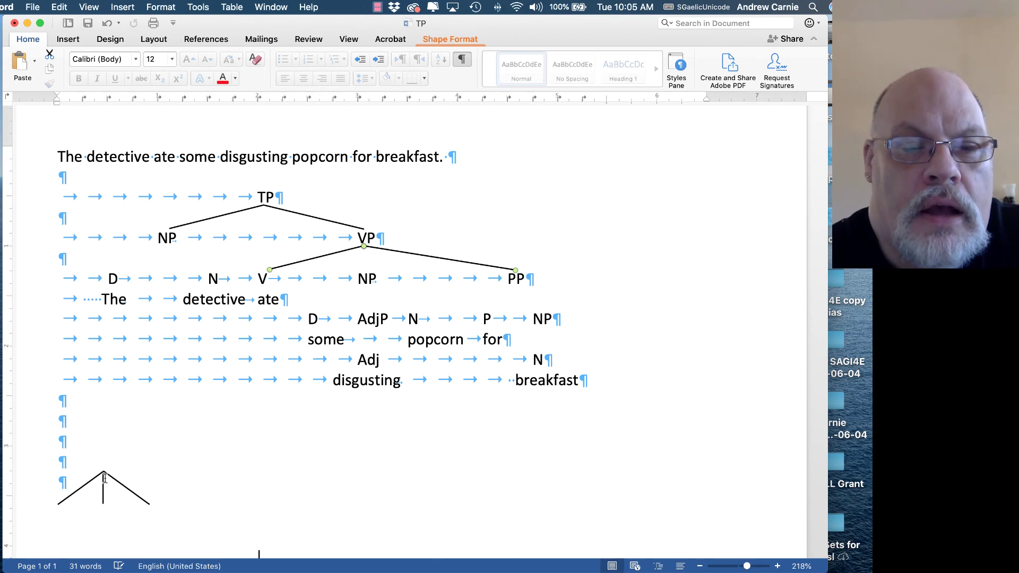
Move the short vertical line up to join VP to its middle NP
scroll(160, 495, "down", 1)
scroll(160, 495, "down", 1)
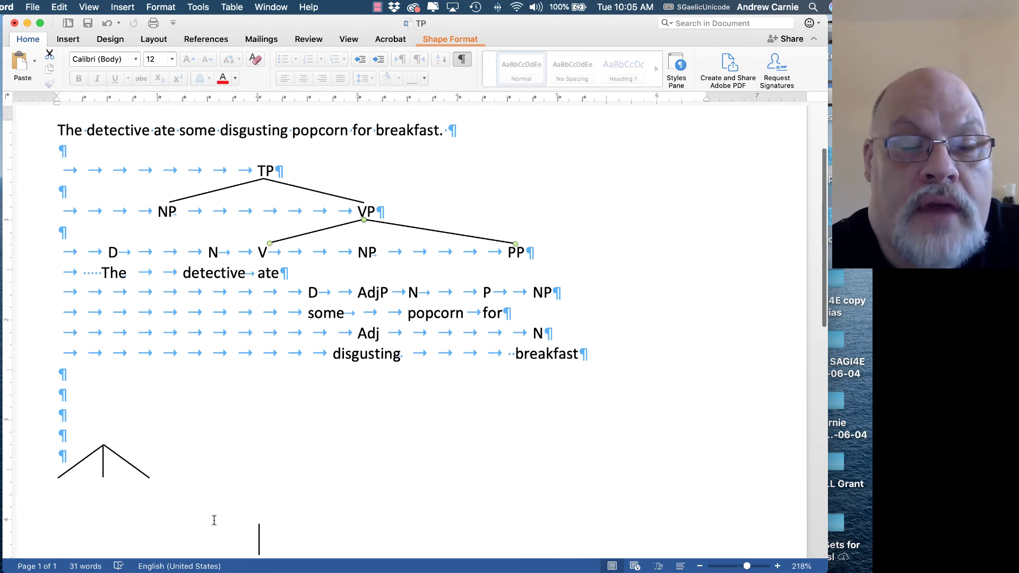
left_click(259, 537)
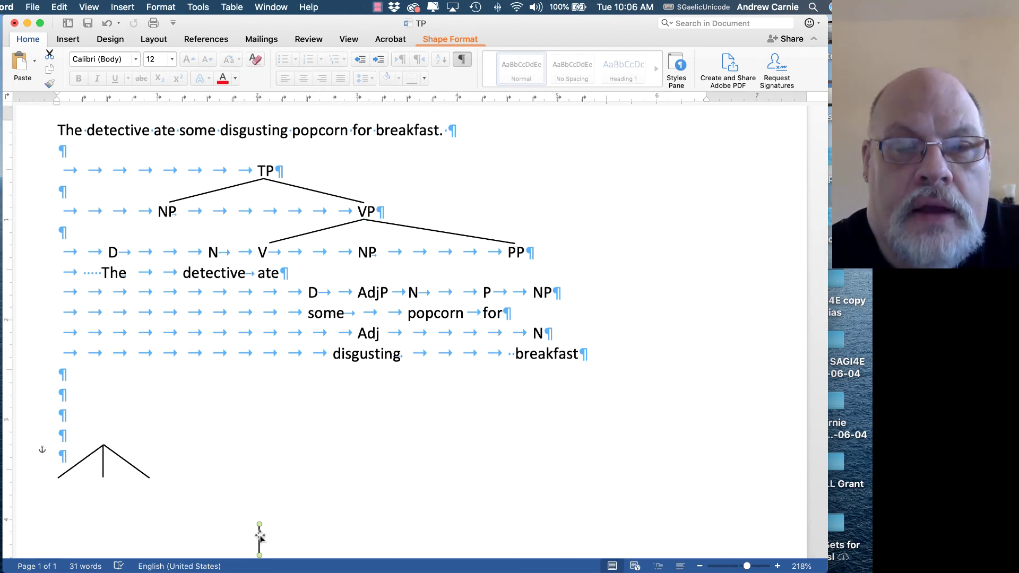
left_click(282, 503)
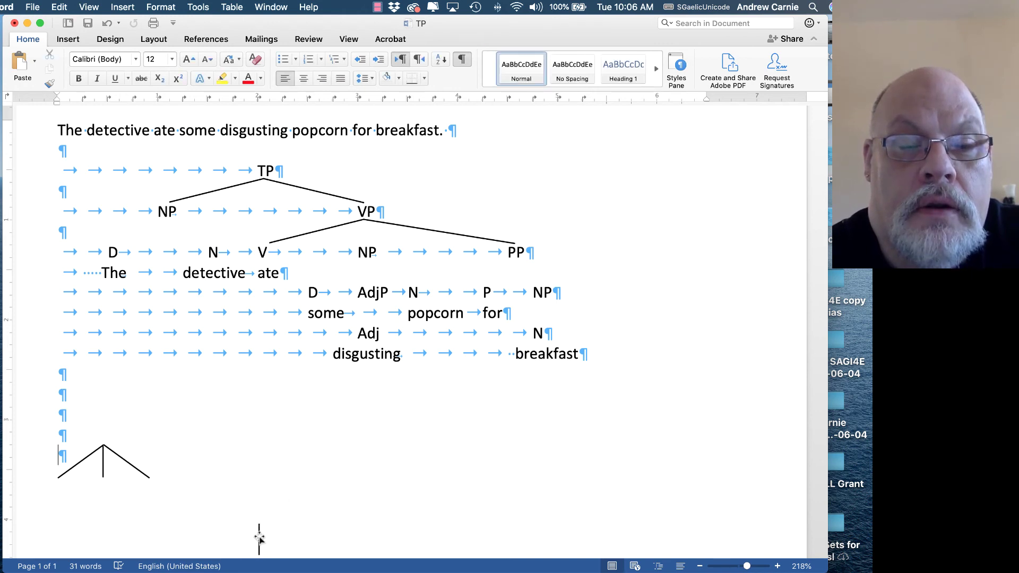
left_click(259, 539)
left_click_drag(259, 539, 365, 243)
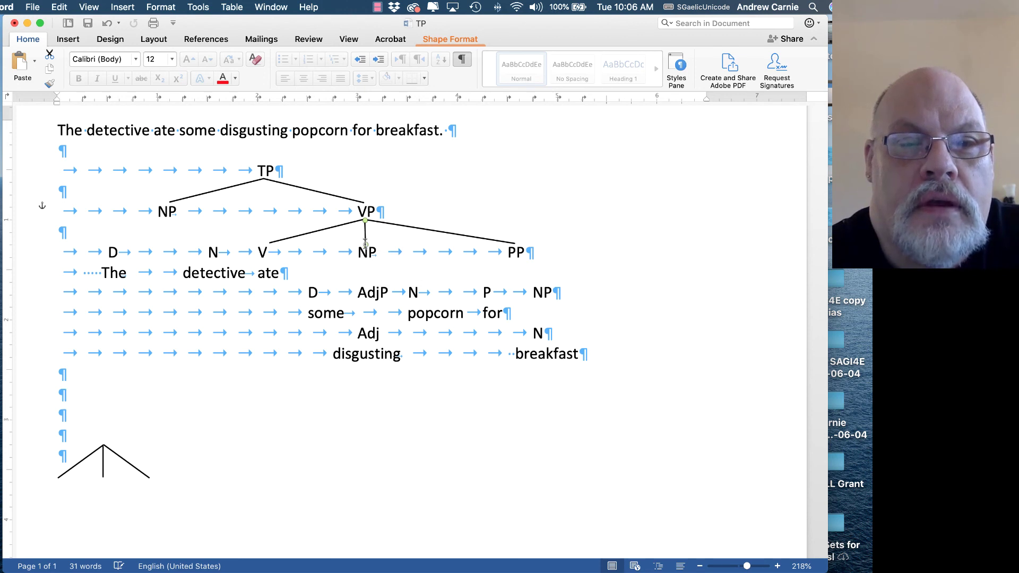
Copy the two TP branch lines under the subject NP and pull their ends onto D and N
left_click(245, 183)
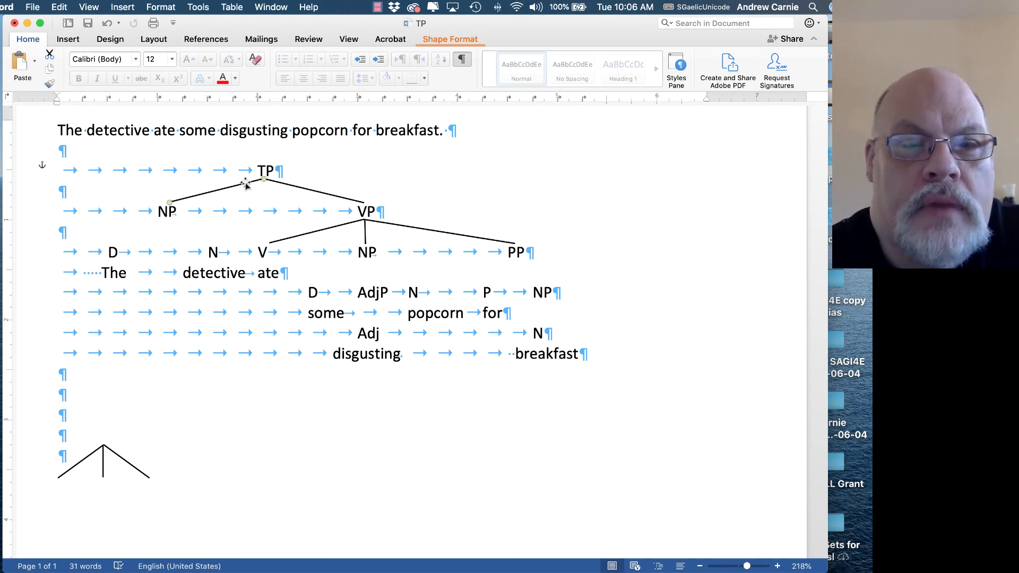
left_click(321, 191, "shift")
key("super+c")
key("super+v")
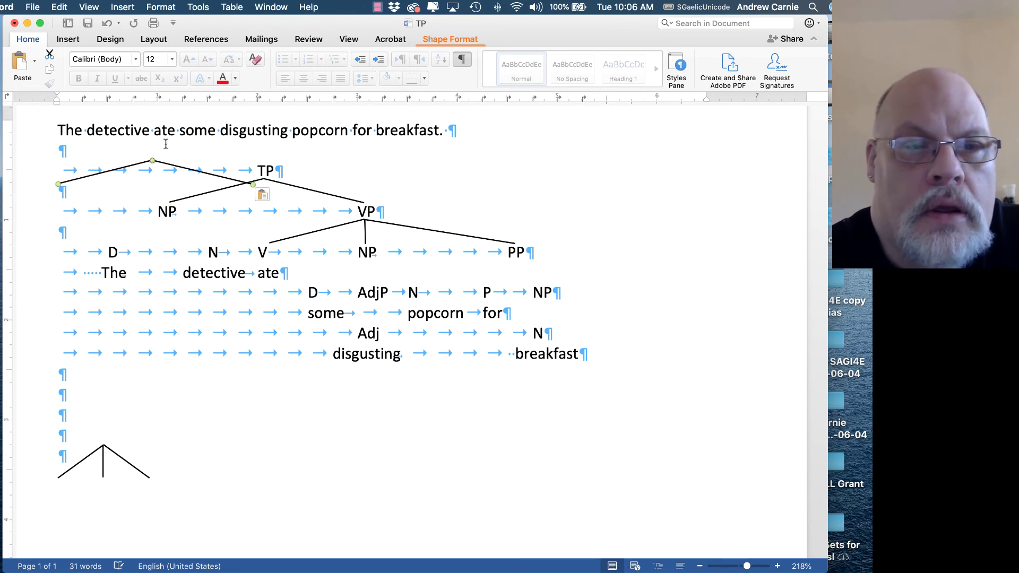
left_click_drag(186, 167, 200, 227)
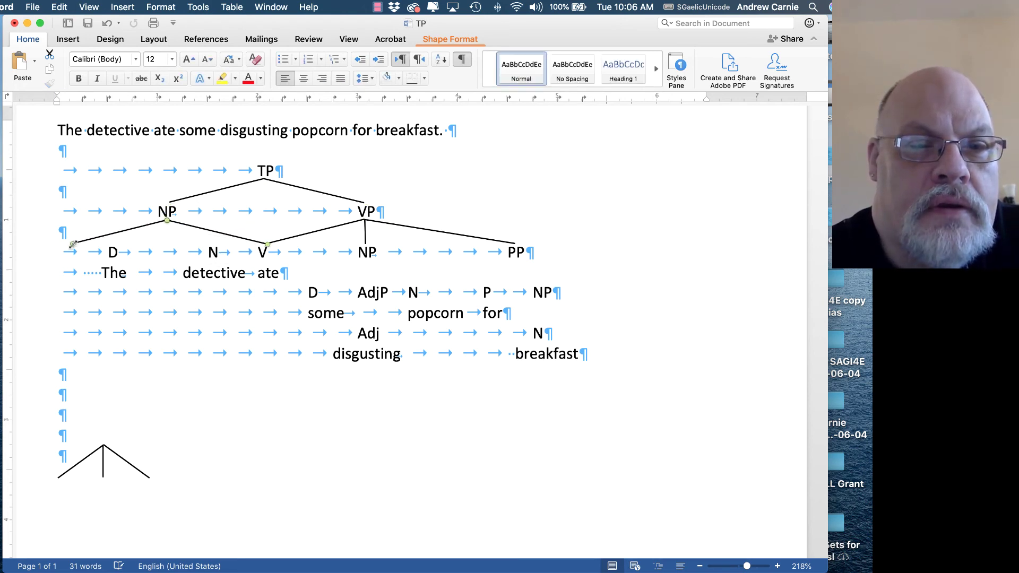
left_click_drag(73, 244, 117, 242)
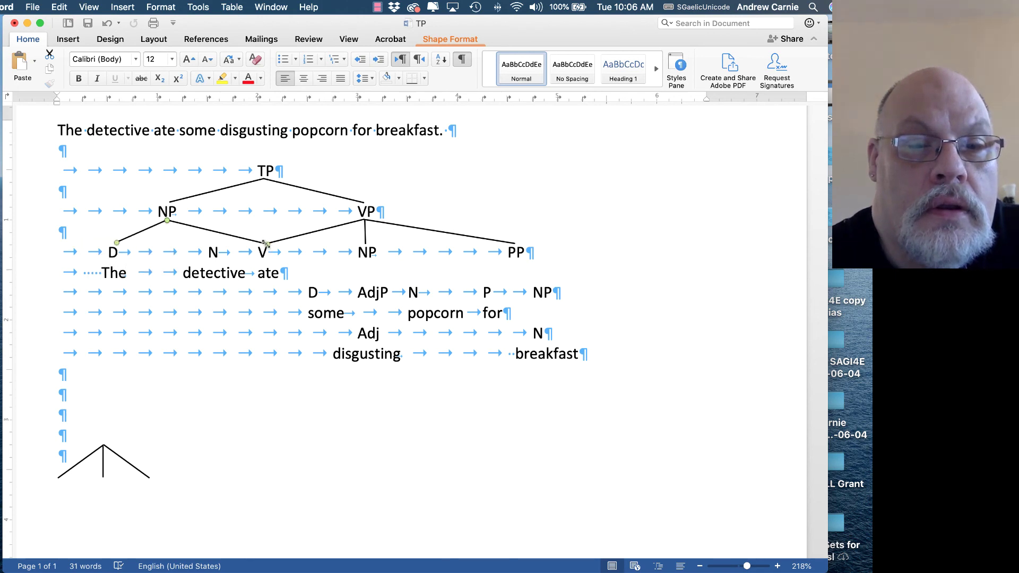
left_click_drag(268, 244, 210, 243)
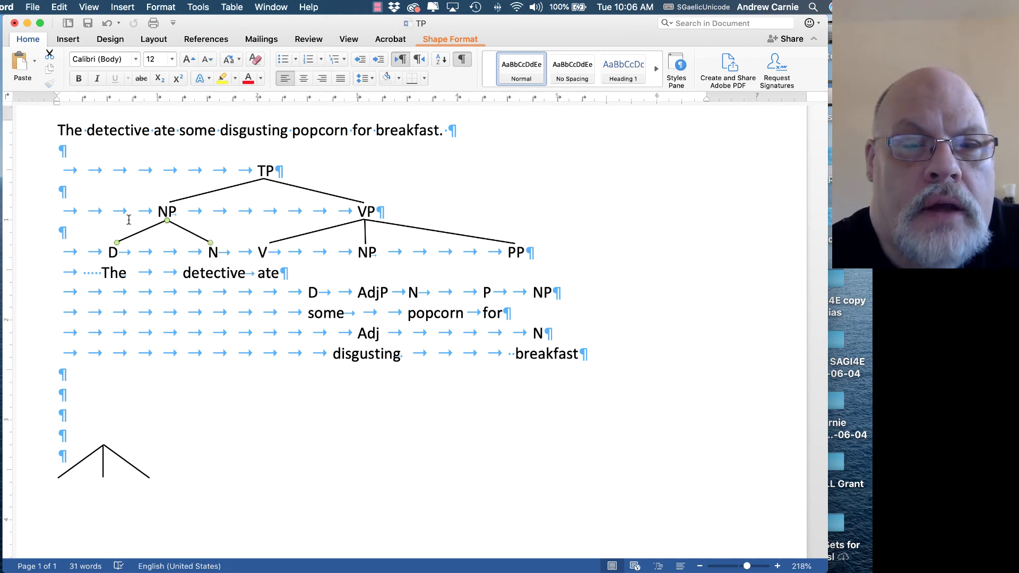
Move the three-line tree under the object NP and fit its left end onto D
left_click(81, 462)
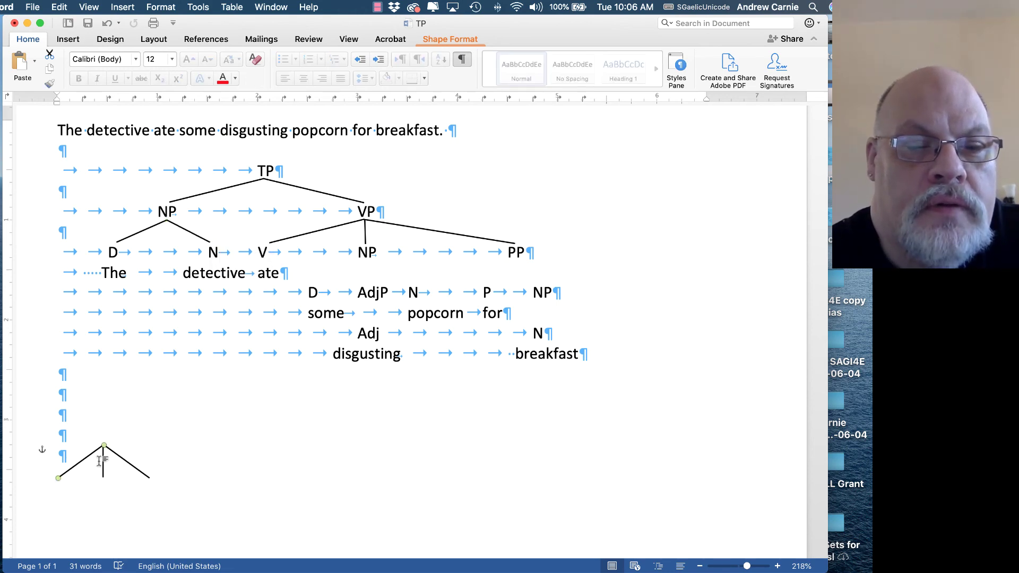
left_click(88, 458)
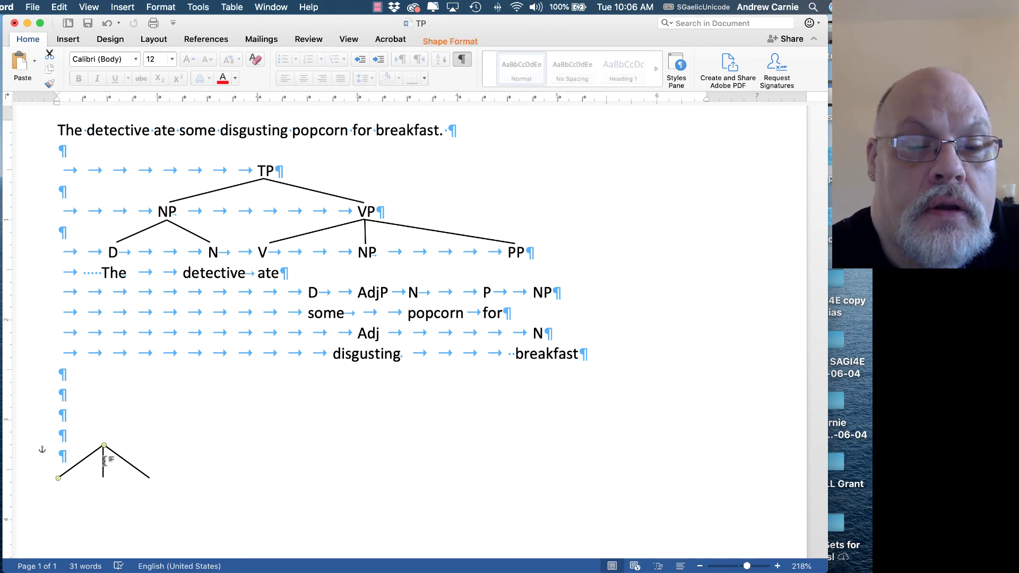
left_click(102, 464, "shift")
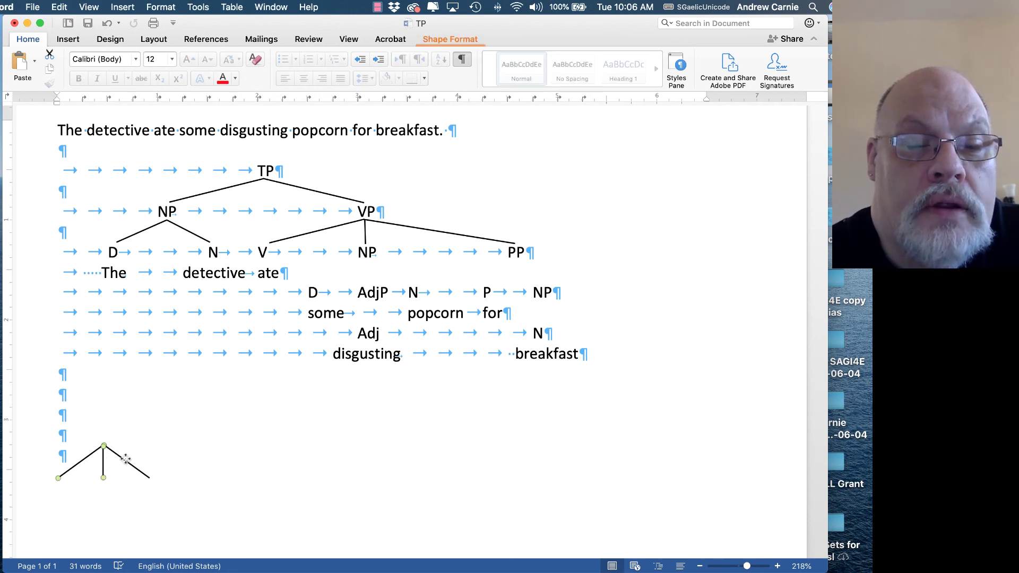
left_click_drag(125, 459, 390, 273)
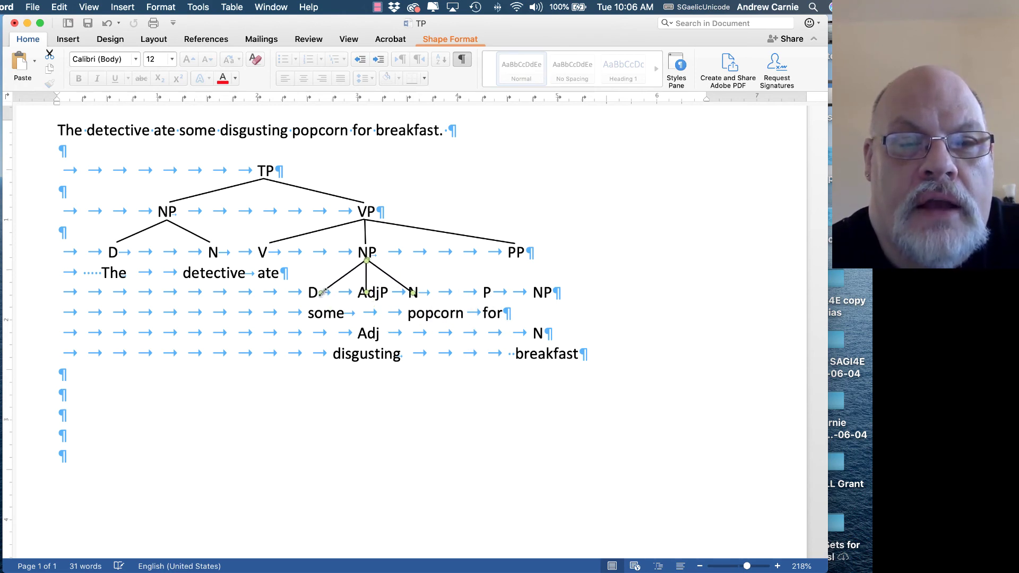
left_click_drag(321, 293, 410, 283)
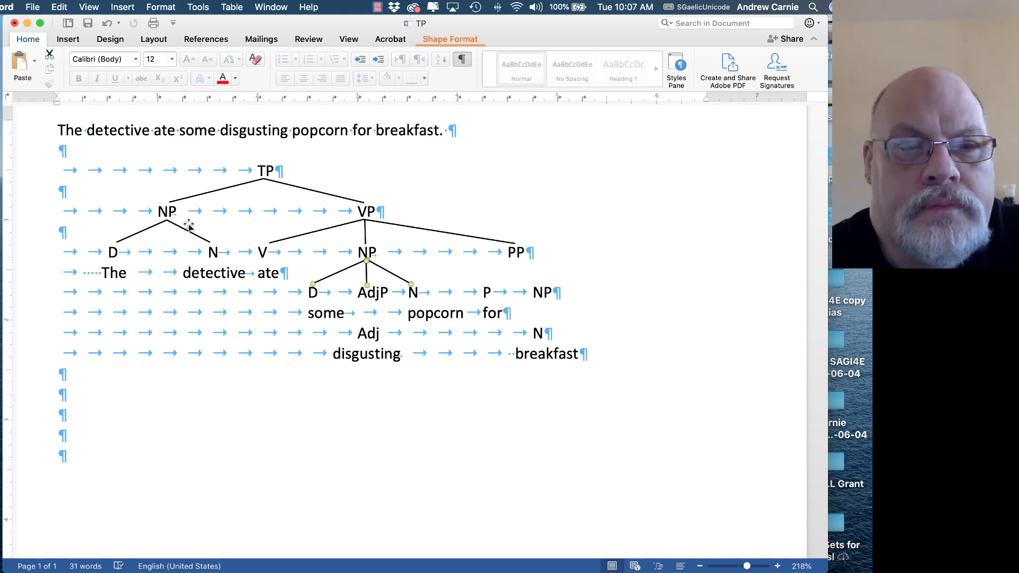
Duplicate the subject NP branch lines under PP, fitting their ends onto P and NP
left_click(153, 226)
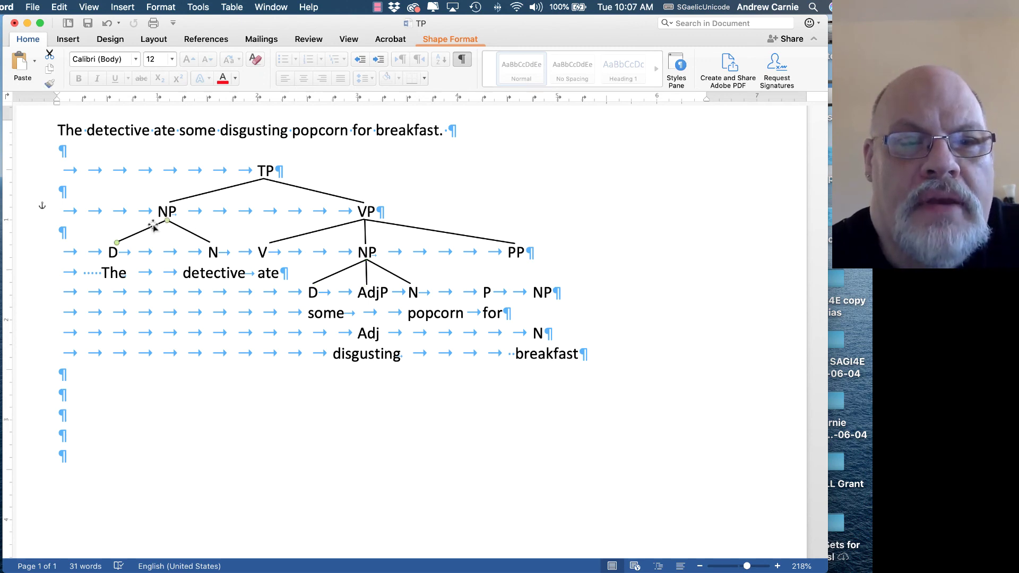
left_click(190, 232, "shift")
key("super+v")
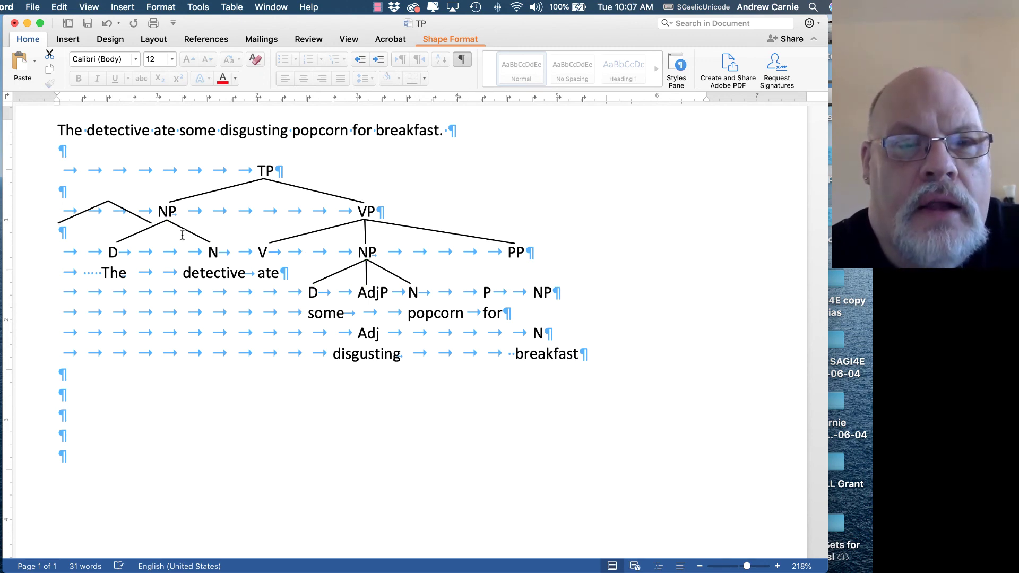
left_click_drag(127, 212, 535, 269)
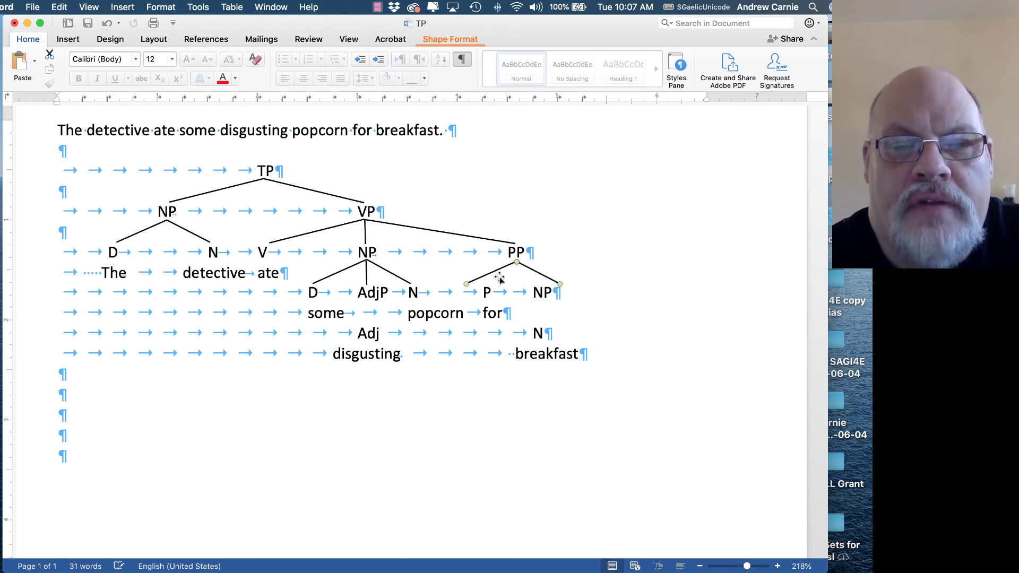
left_click_drag(465, 284, 489, 284)
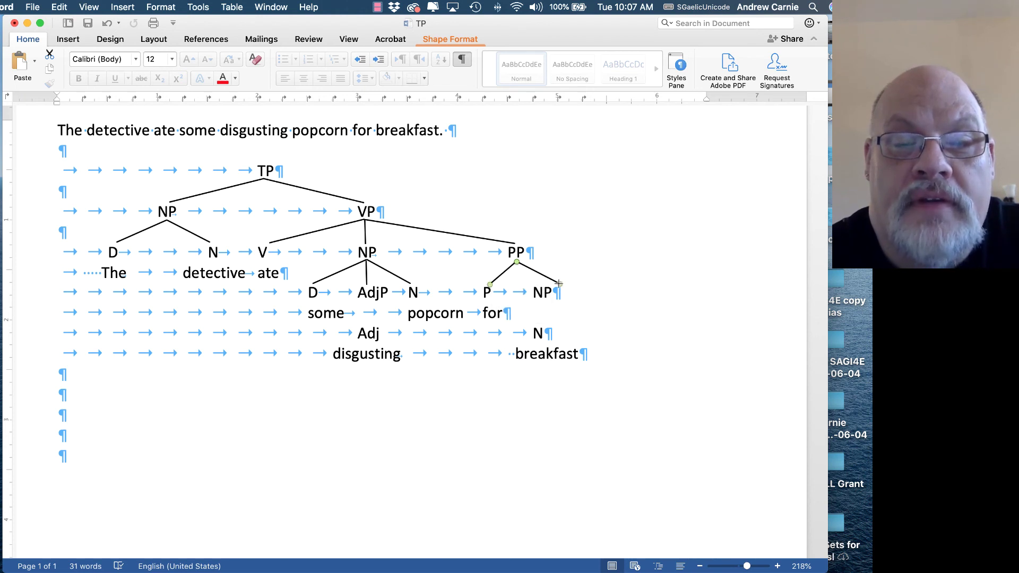
left_click_drag(559, 284, 540, 282)
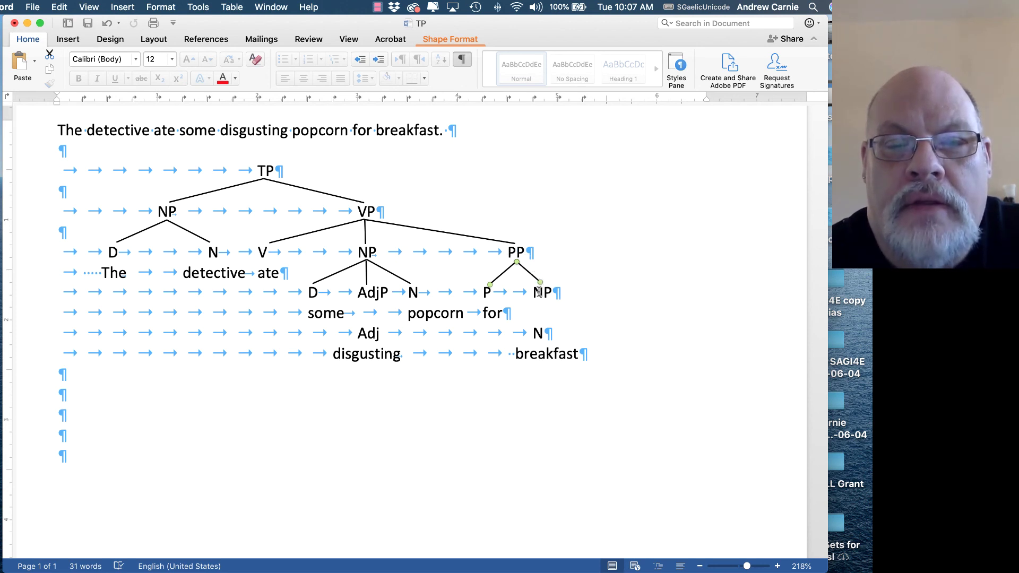
Add vertical branch lines from AdjP down to Adj and from the PP's NP down to N
left_click(366, 272)
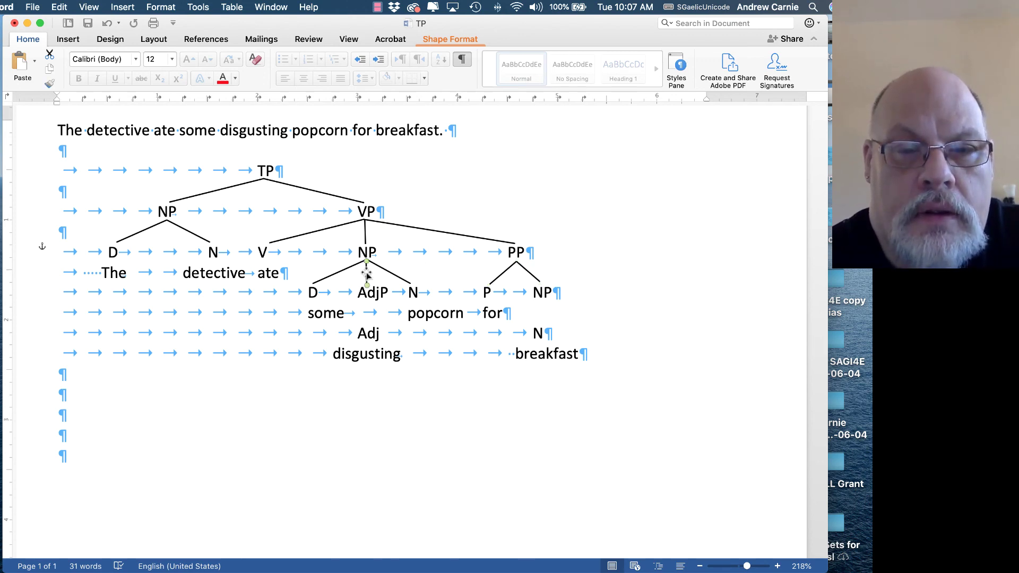
left_click_drag(366, 272, 367, 318)
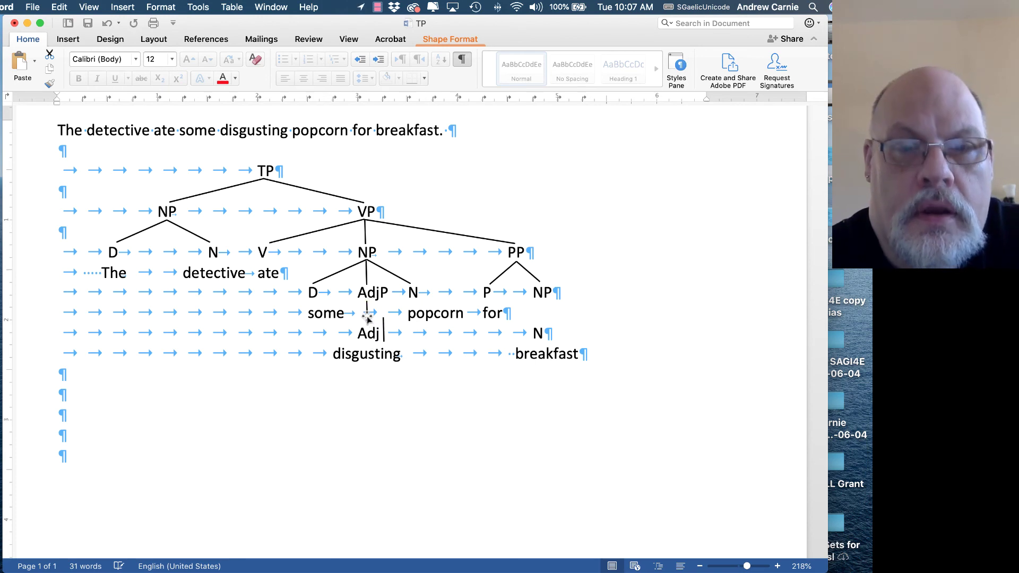
key("super+v")
left_click_drag(384, 334, 539, 315)
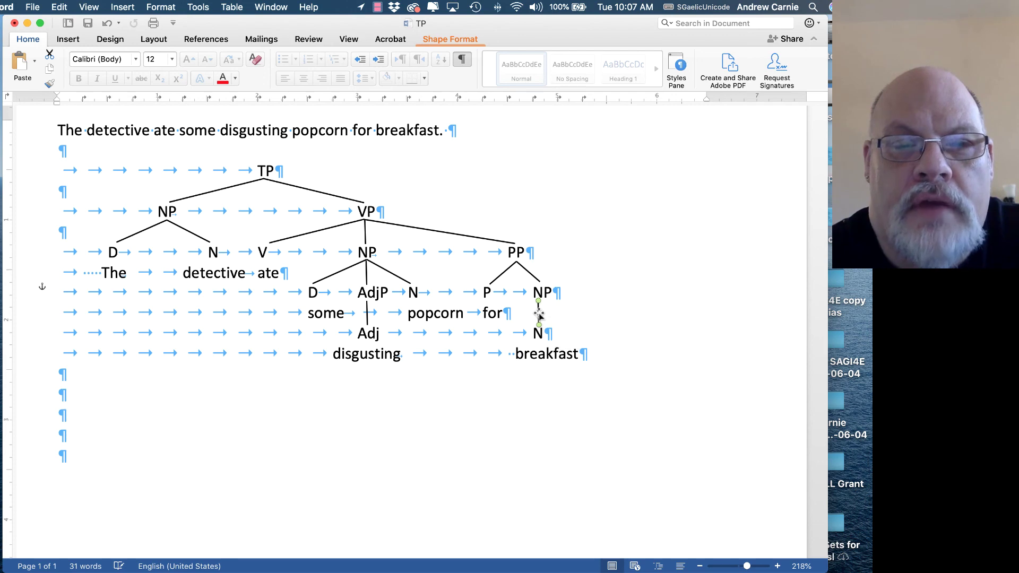
left_click(644, 346)
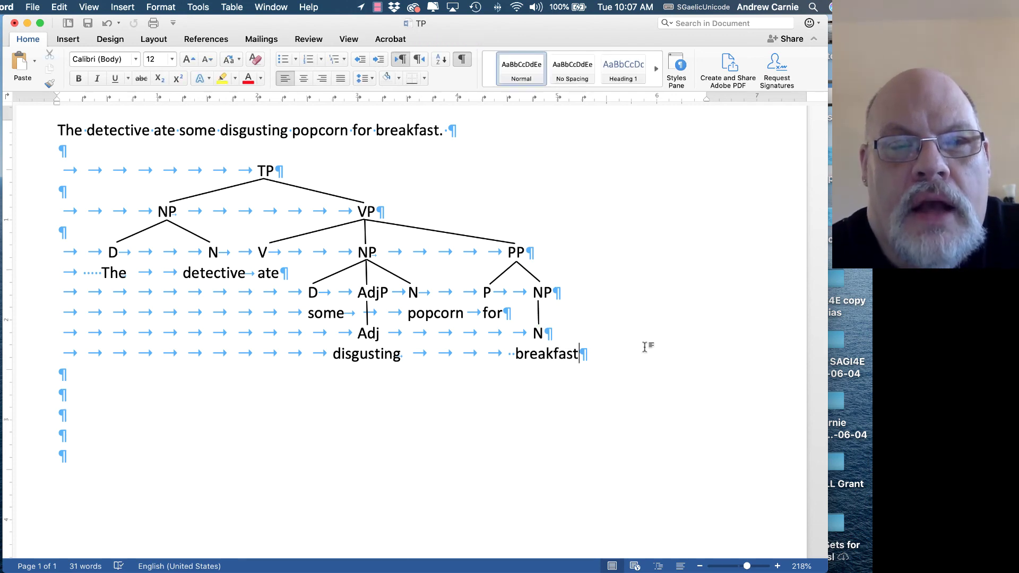